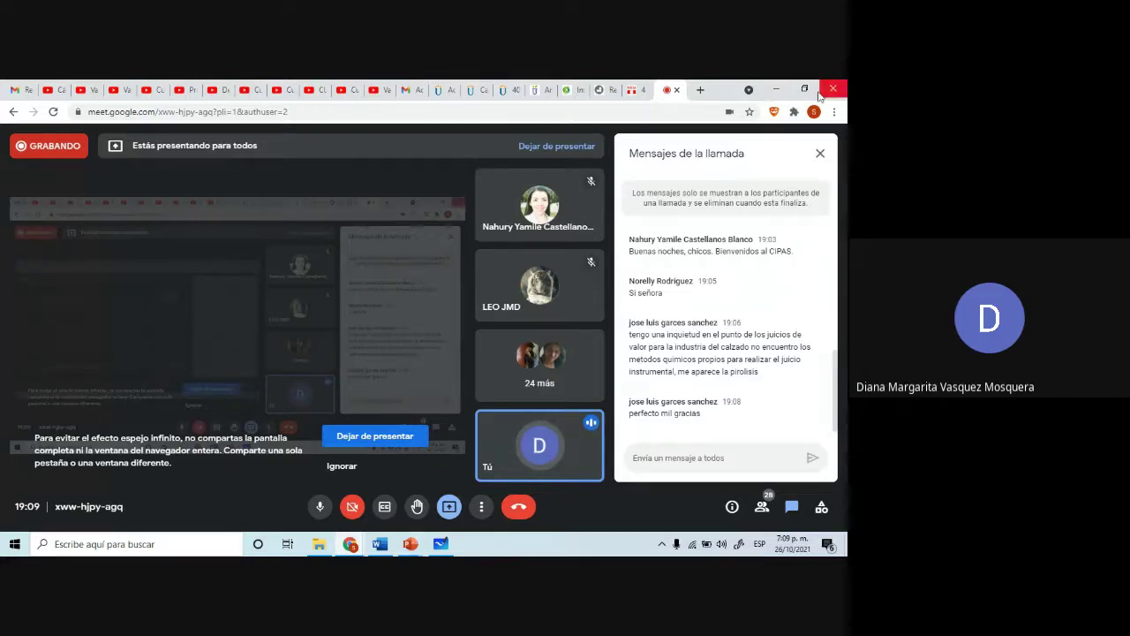
- Minimize the open windows and launch Mendeley Desktop in a maximized window
{"action": "left_click", "coordinate": [774, 90]}
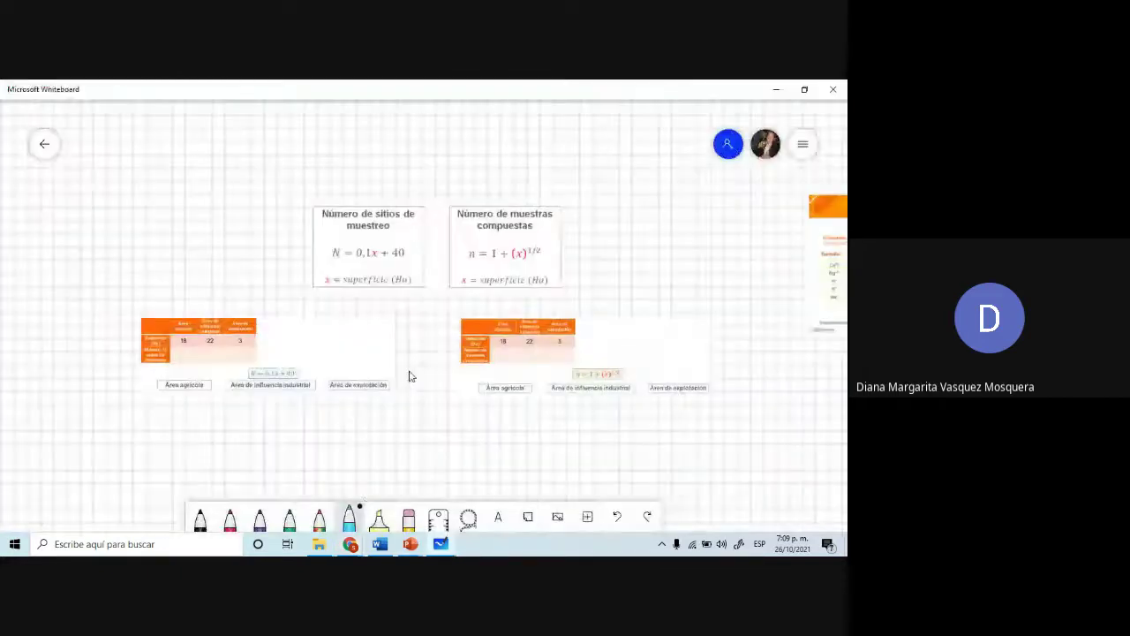
{"action": "left_click", "coordinate": [775, 89]}
{"action": "key", "text": "super+d"}
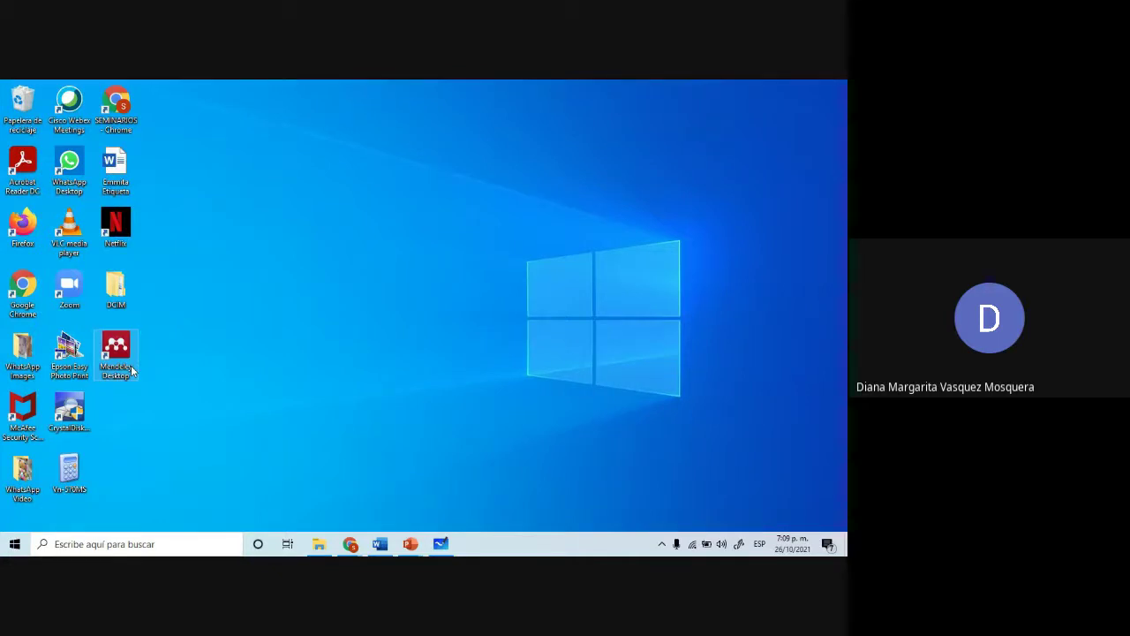
{"action": "double_click", "coordinate": [116, 353]}
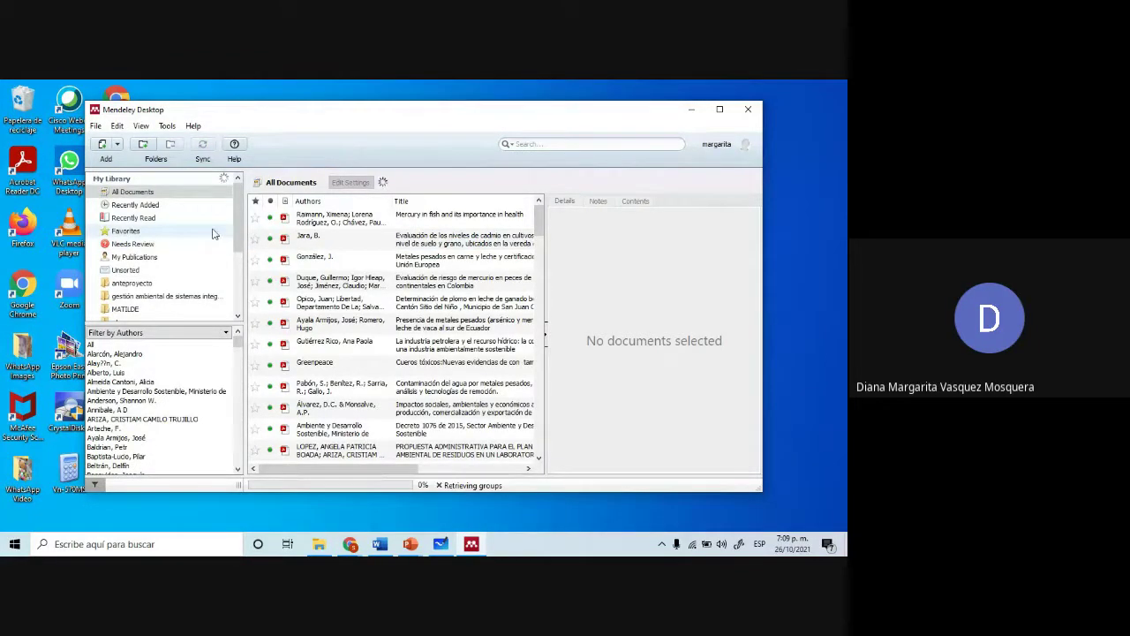
{"action": "left_click", "coordinate": [720, 108]}
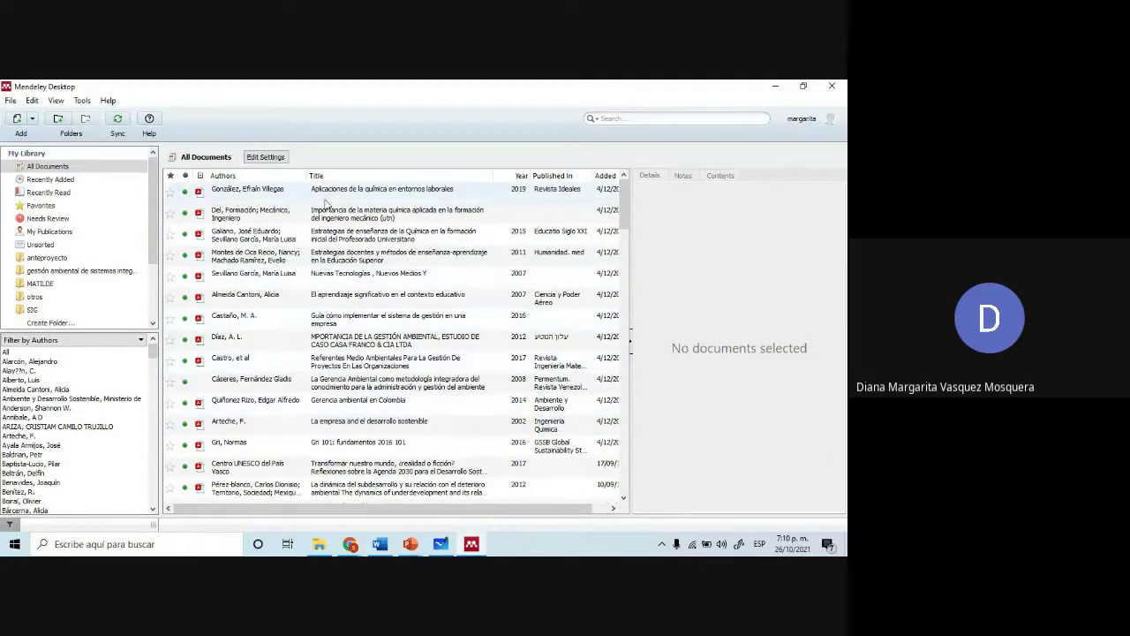
- Switch to Chrome, bring up the minem.gob.pe PDF on Suelos y Capacidad de Uso Mayor, and dismiss the presenting notification
{"action": "left_click", "coordinate": [346, 544]}
{"action": "left_click", "coordinate": [319, 505]}
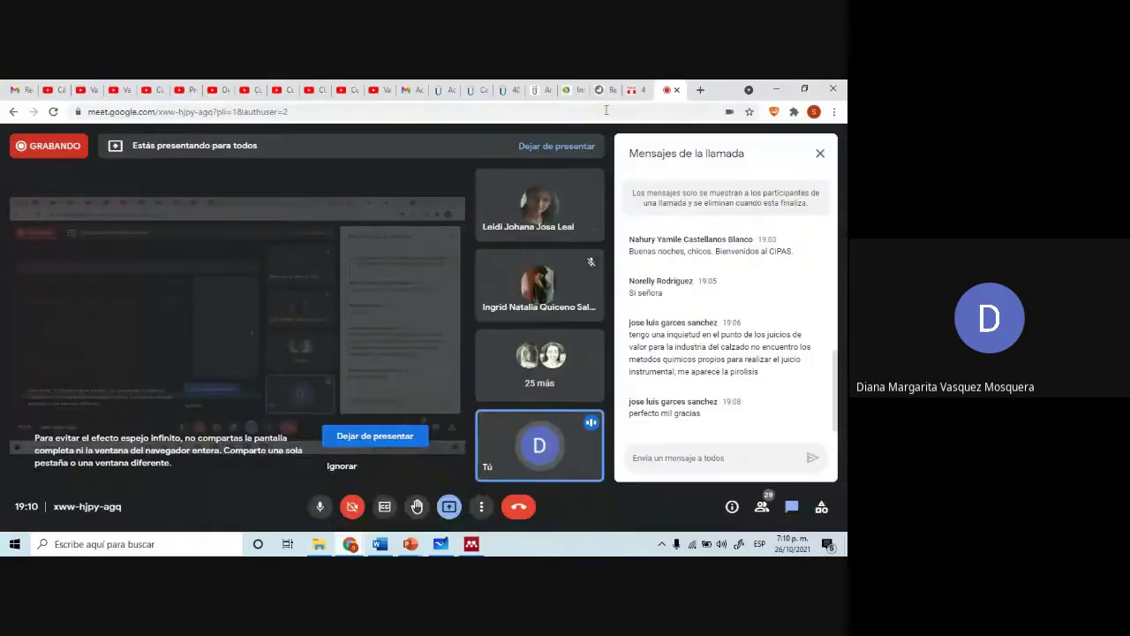
{"action": "left_click", "coordinate": [636, 92]}
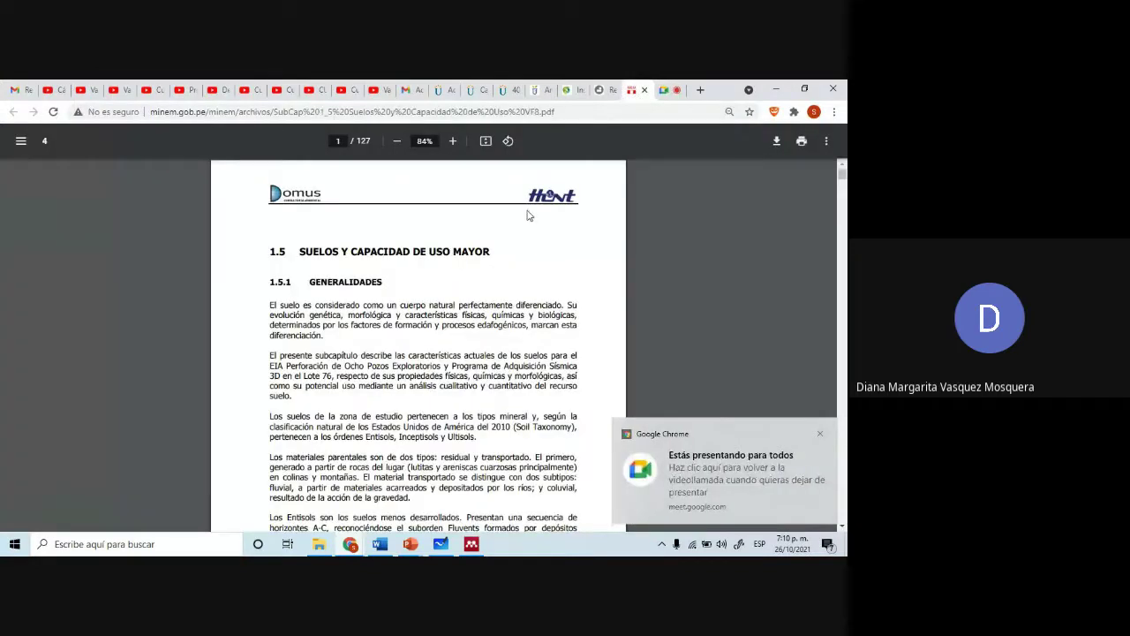
{"action": "left_click", "coordinate": [820, 435]}
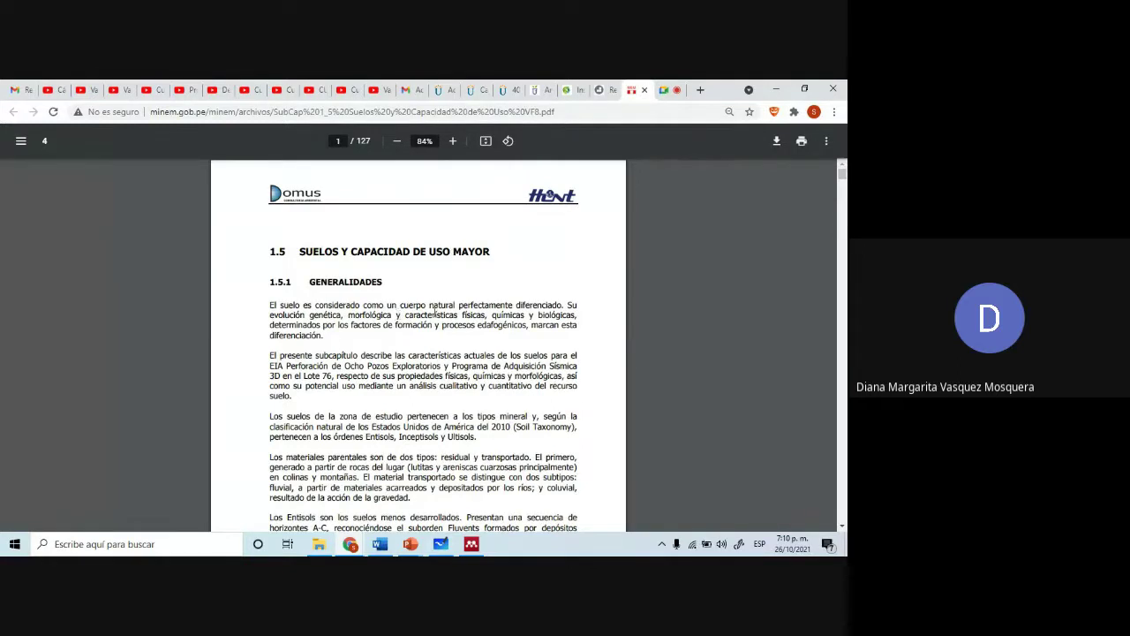
- Go to the Cuadro 1.5-6 table of soil physicochemical characteristics on page 14 of the PDF
{"action": "scroll", "coordinate": [440, 304], "scroll_direction": "down", "scroll_amount": 6}
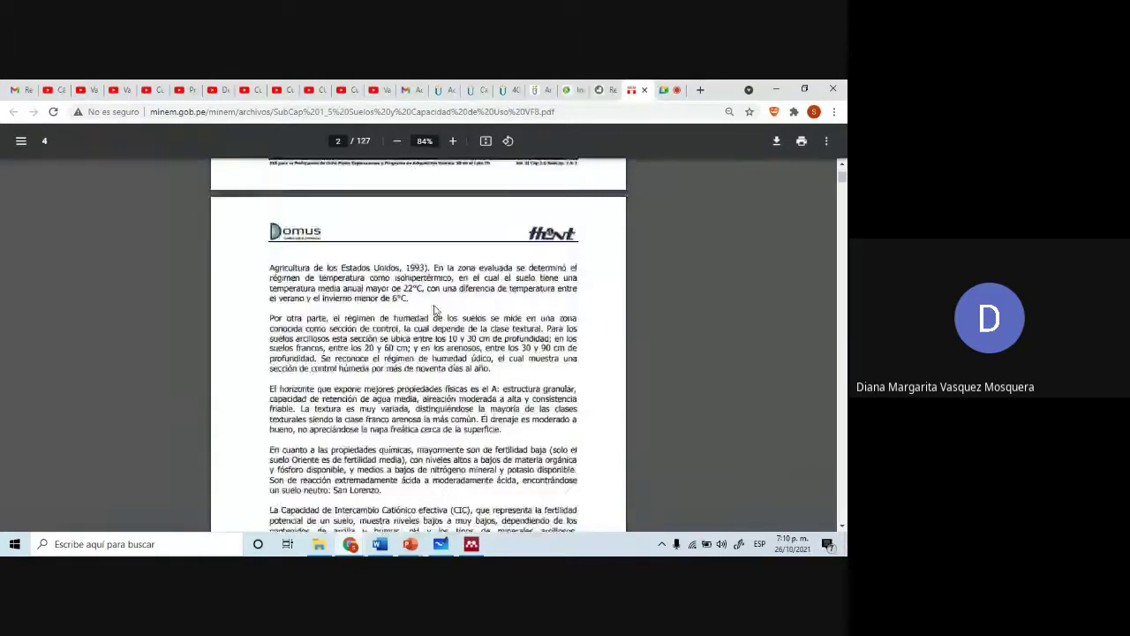
{"action": "scroll", "coordinate": [424, 265], "scroll_direction": "up", "scroll_amount": 5}
{"action": "left_click", "coordinate": [340, 141]}
{"action": "type", "text": "15"}
{"action": "key", "text": "Return"}
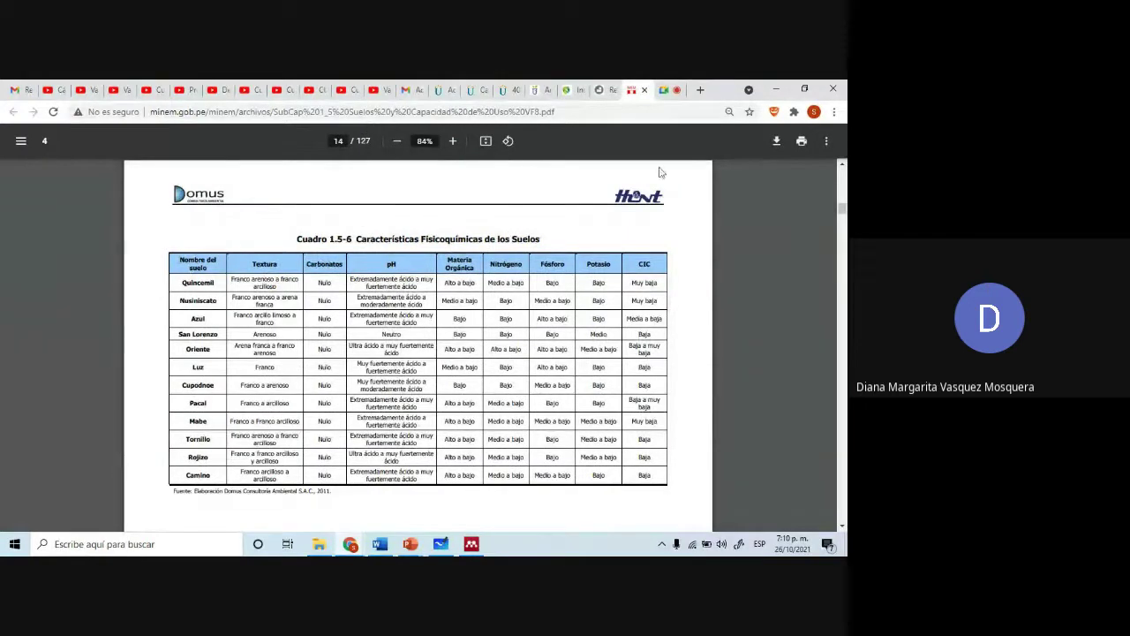
- Download the soils PDF to the Descargas folder under its suggested name and dismiss the download notice
{"action": "left_click", "coordinate": [776, 141]}
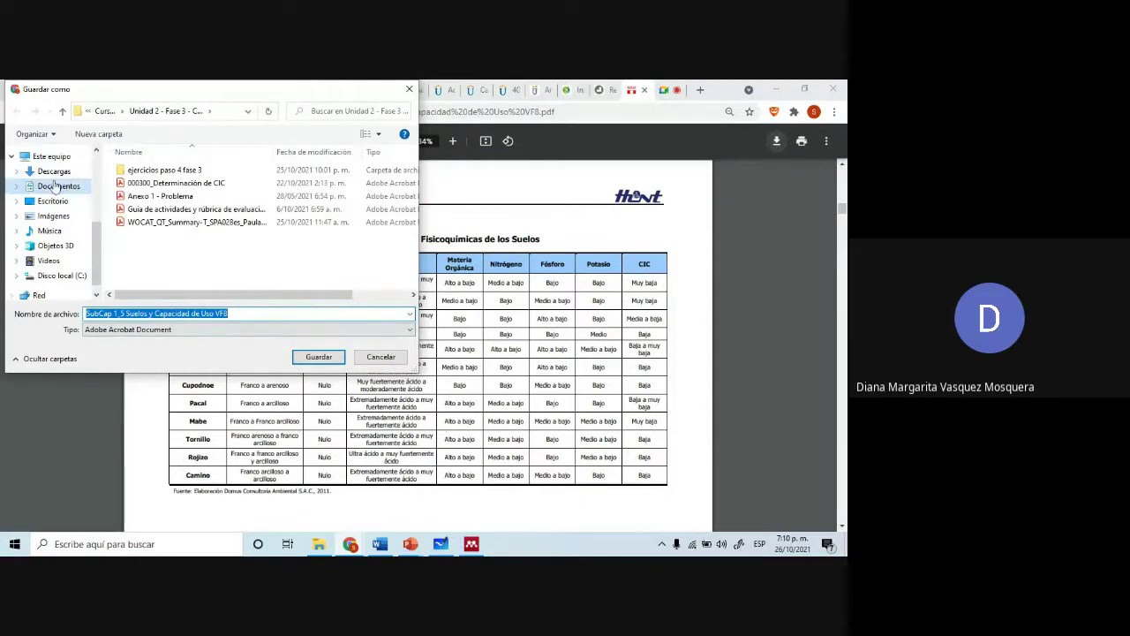
{"action": "left_click", "coordinate": [53, 171]}
{"action": "left_click", "coordinate": [318, 356]}
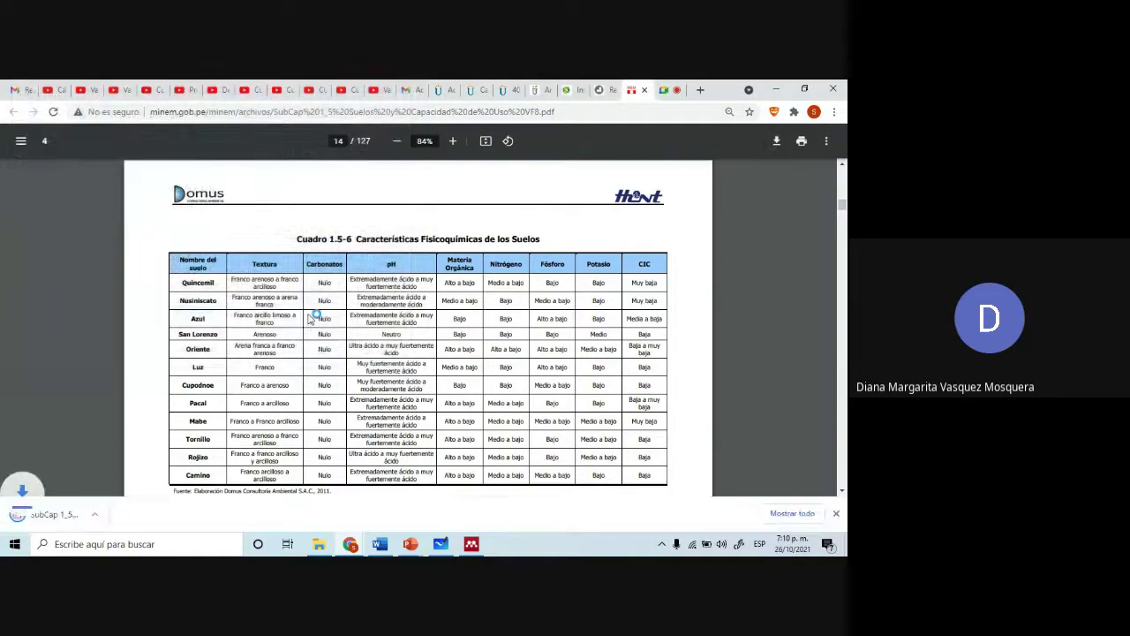
{"action": "left_click", "coordinate": [835, 513]}
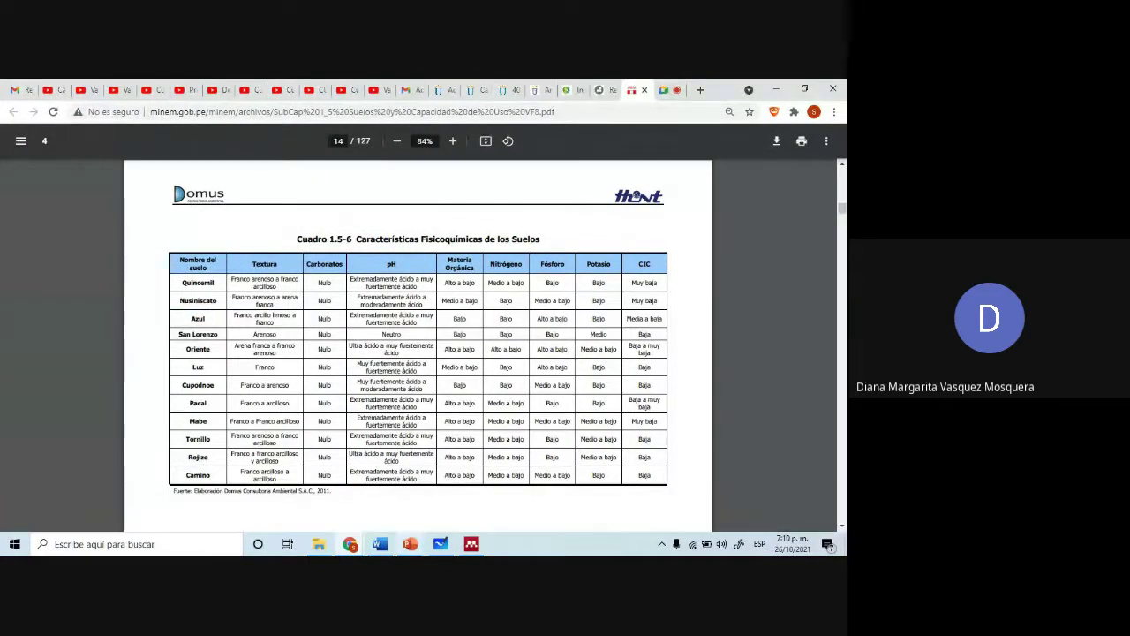
- Switch to Mendeley Desktop and add the downloaded "SubCap 1_5 Suelos y Capacidad de Uso" PDF to the library
{"action": "mouse_move", "coordinate": [492, 543]}
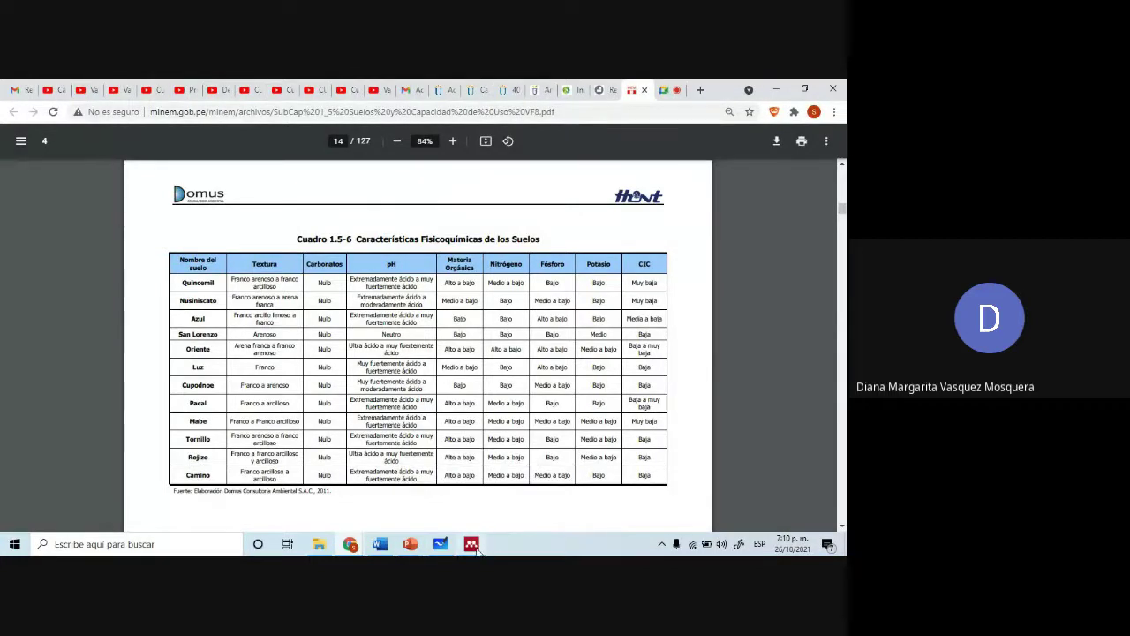
{"action": "left_click", "coordinate": [471, 544]}
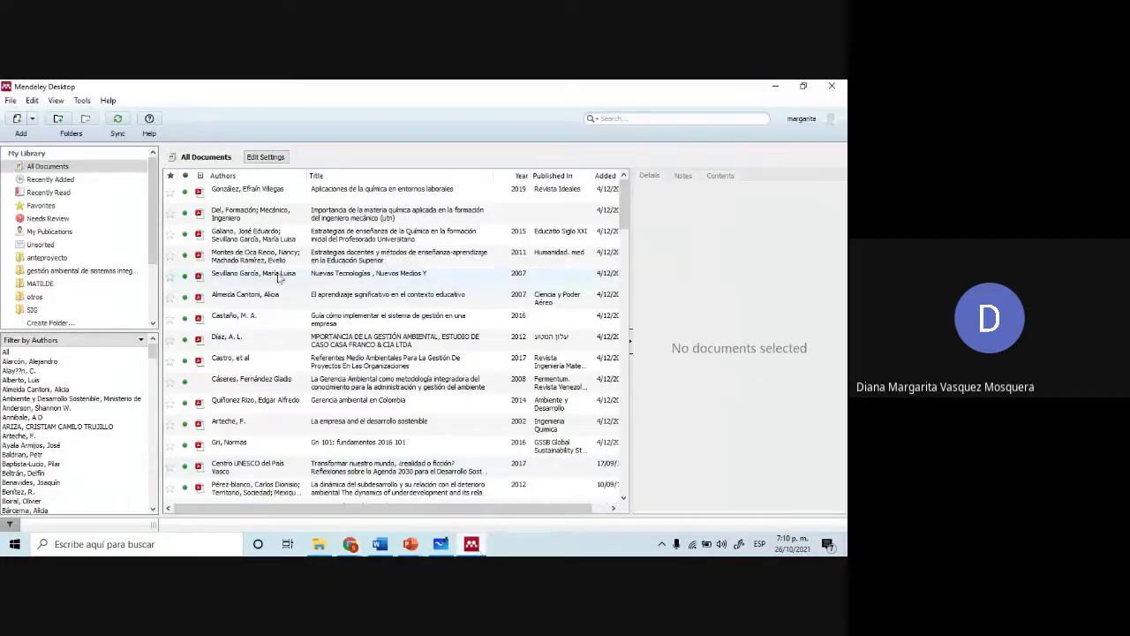
{"action": "left_click", "coordinate": [16, 121]}
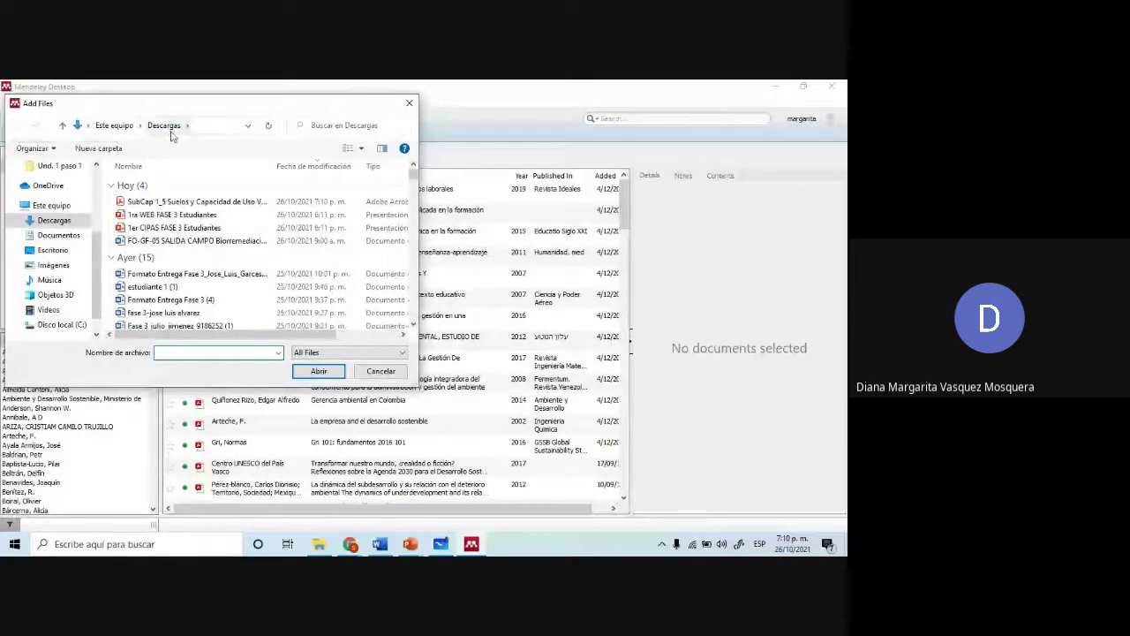
{"action": "left_click", "coordinate": [187, 203]}
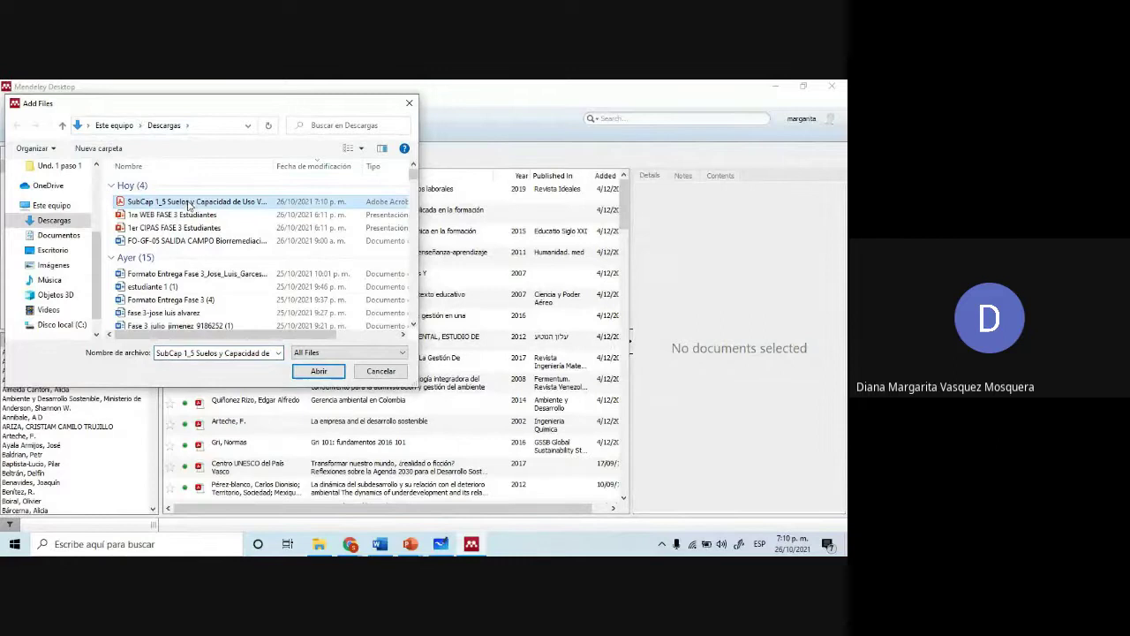
{"action": "left_click", "coordinate": [319, 371]}
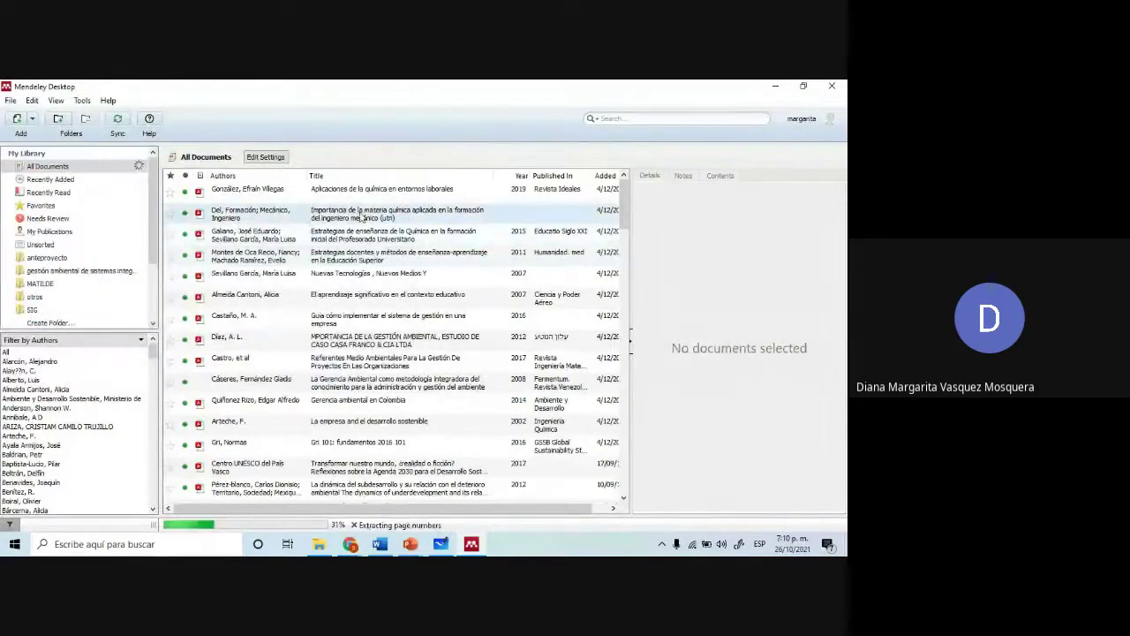
- Sort the library by date added with the newest first and select the newly imported document
{"action": "scroll", "coordinate": [565, 277], "scroll_direction": "down", "scroll_amount": 5}
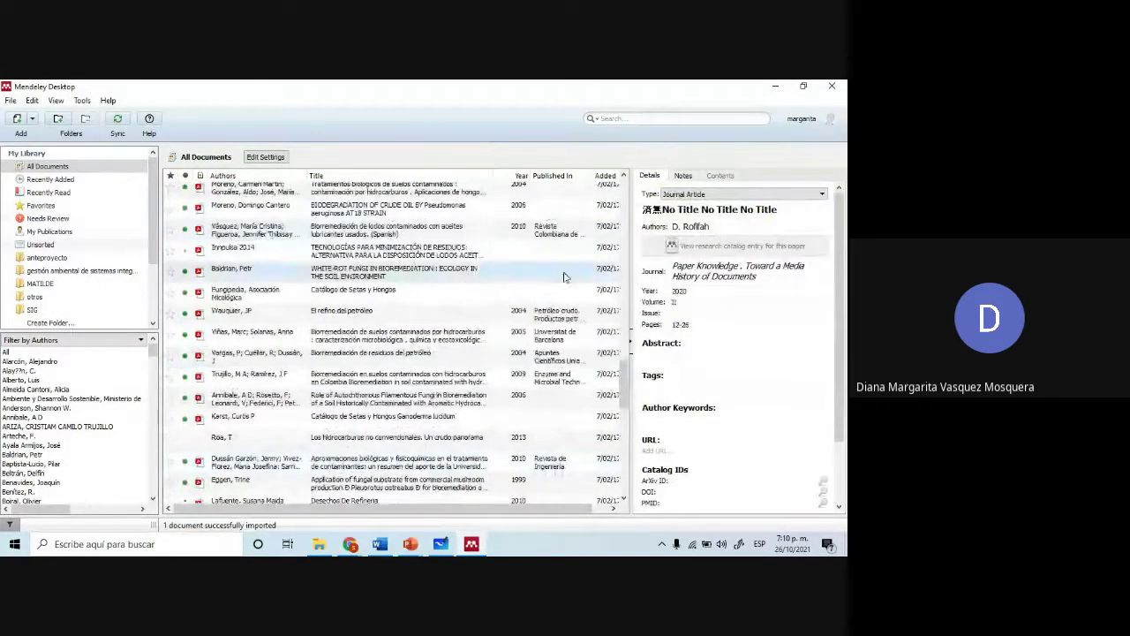
{"action": "scroll", "coordinate": [539, 239], "scroll_direction": "up", "scroll_amount": 10}
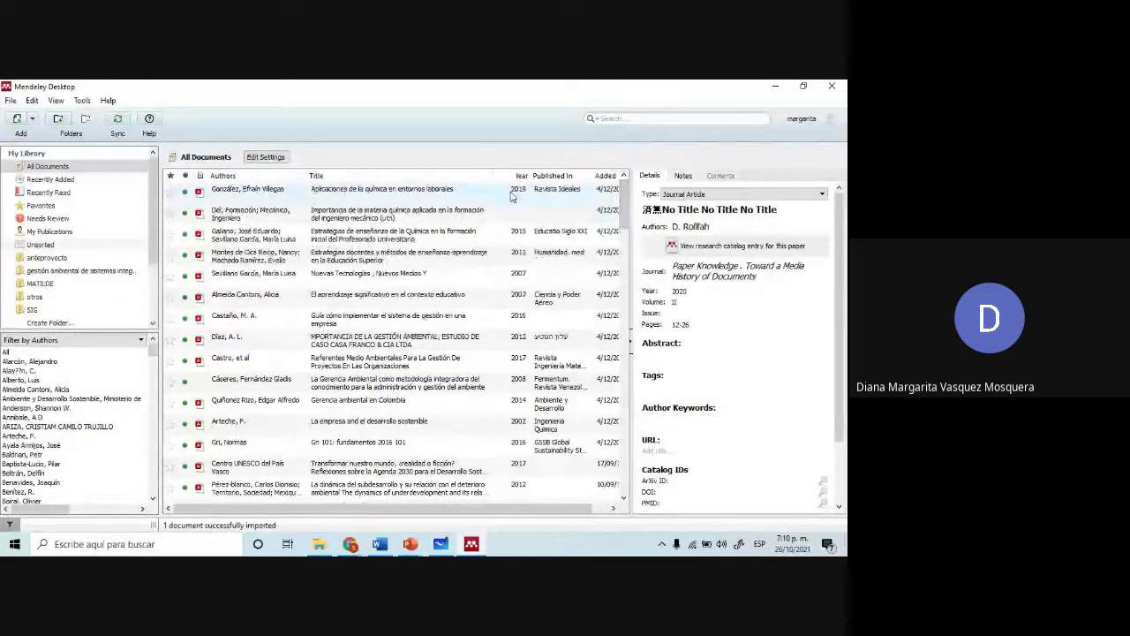
{"action": "left_click", "coordinate": [605, 175]}
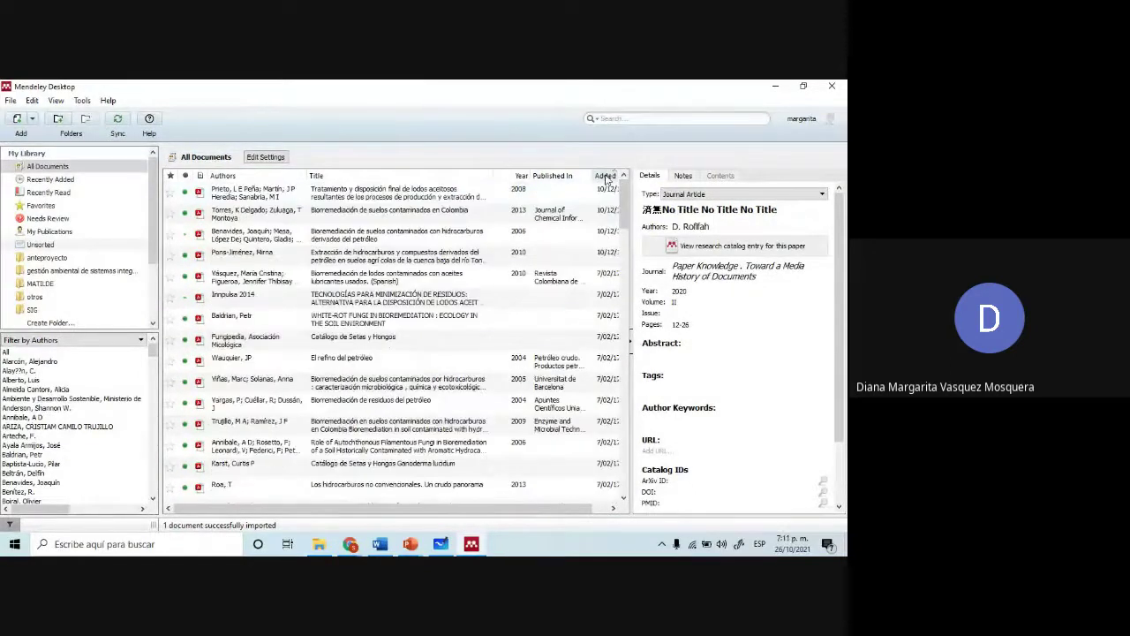
{"action": "left_click", "coordinate": [605, 175]}
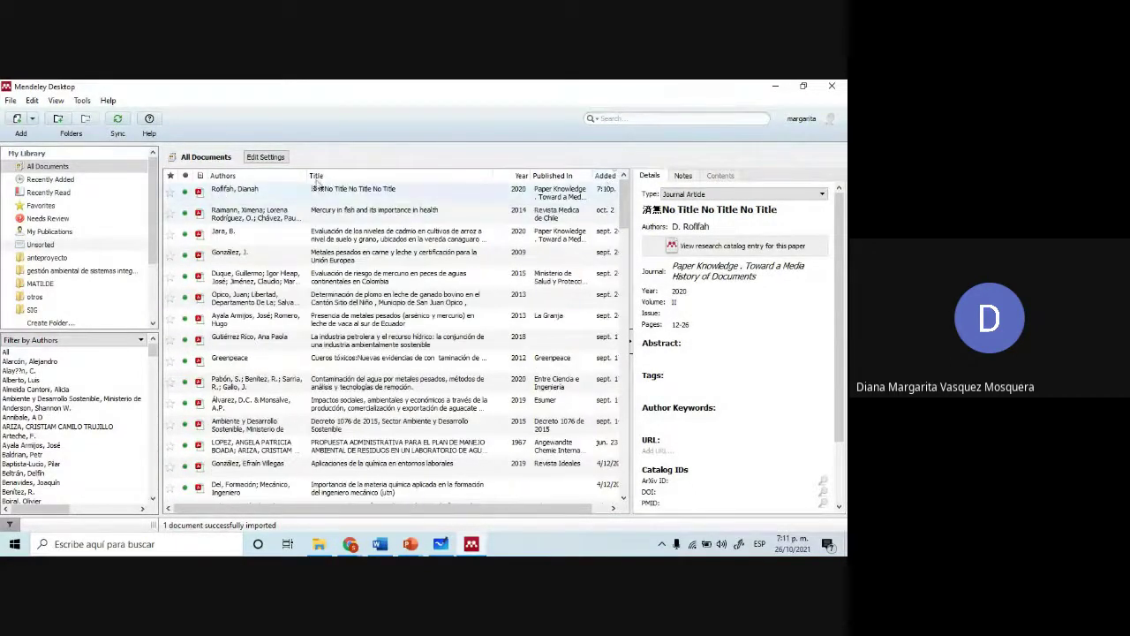
{"action": "left_click", "coordinate": [248, 197]}
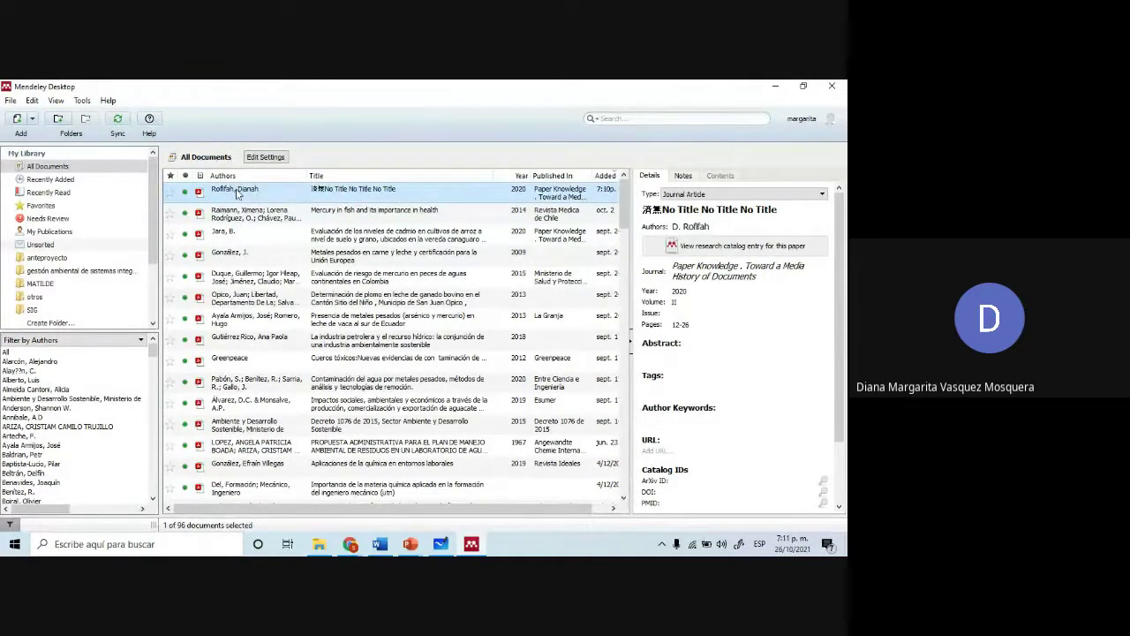
- Look at the first page of the source PDF in Chrome and return to the imported entry in Mendeley
{"action": "left_click", "coordinate": [350, 544]}
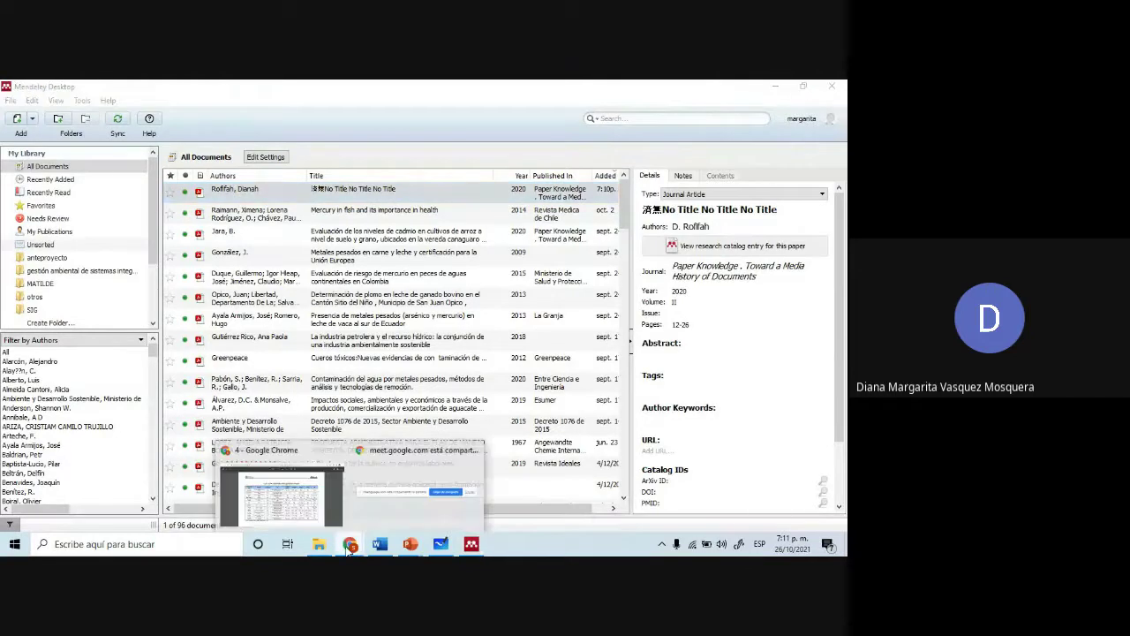
{"action": "left_click", "coordinate": [281, 495]}
{"action": "scroll", "coordinate": [844, 183], "scroll_direction": "up", "scroll_amount": 3}
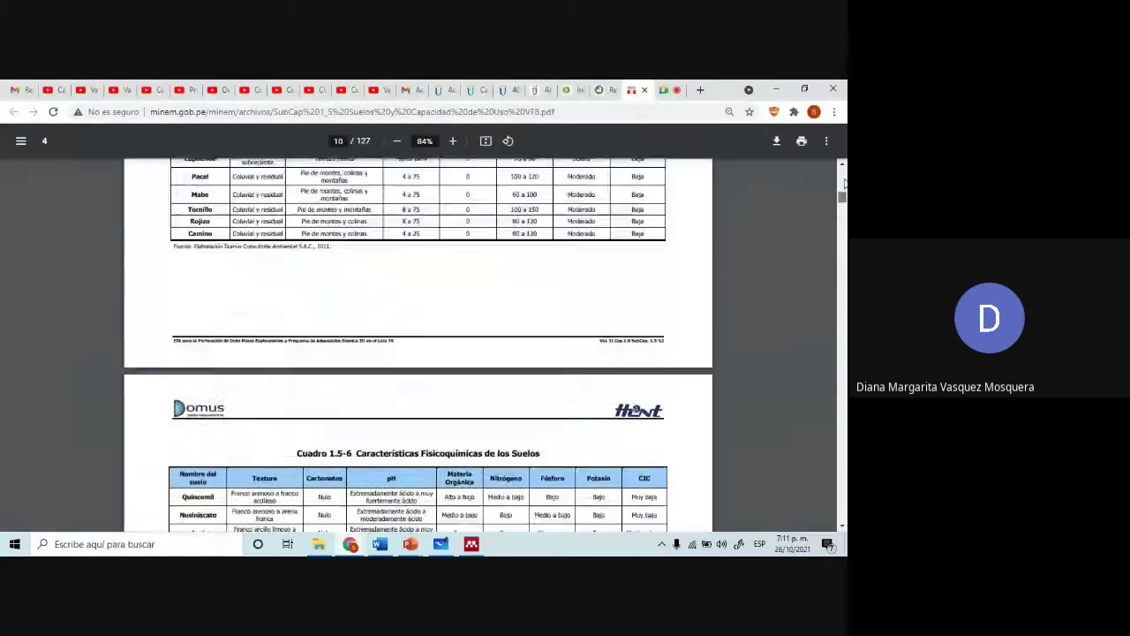
{"action": "left_click_drag", "start_coordinate": [844, 183], "coordinate": [846, 146]}
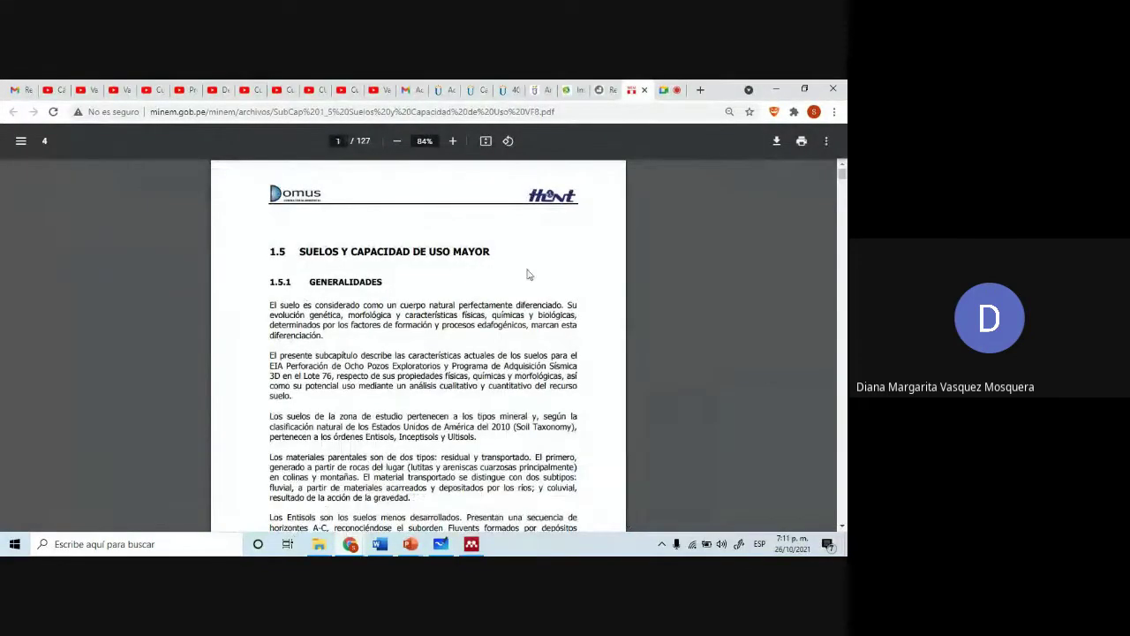
{"action": "left_click", "coordinate": [776, 89]}
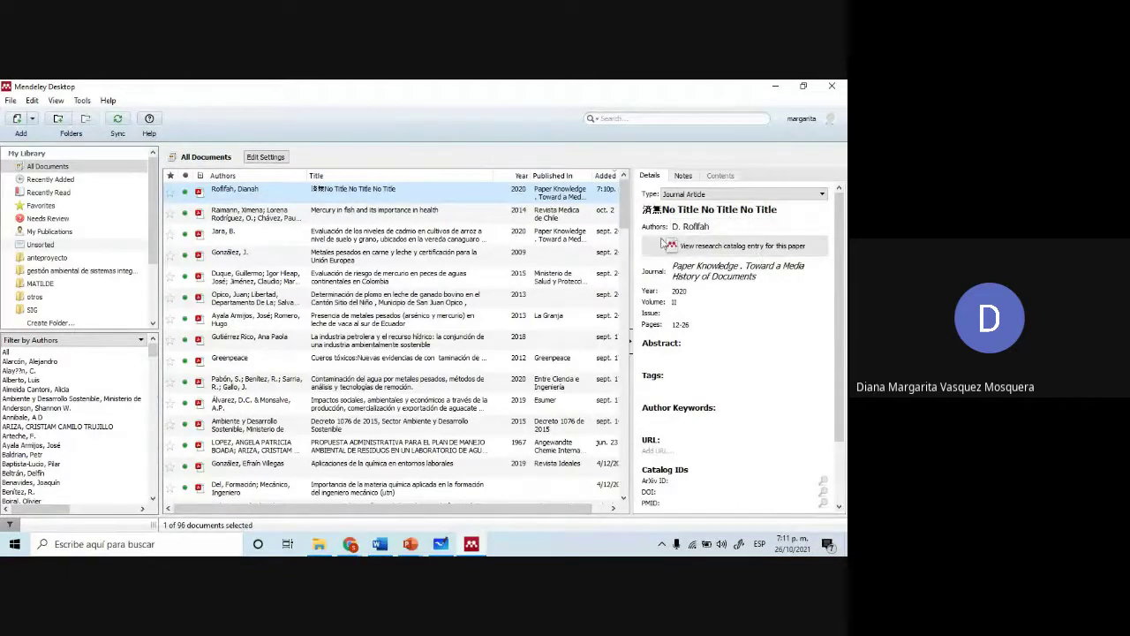
{"action": "left_click", "coordinate": [473, 546]}
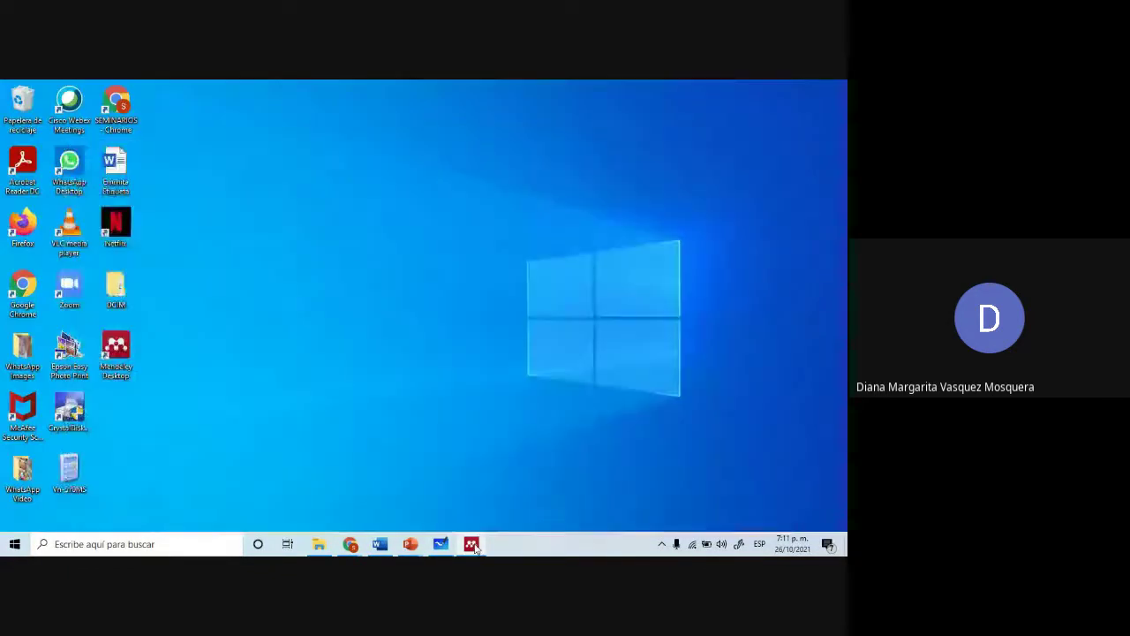
{"action": "left_click", "coordinate": [473, 546]}
- Enlarge the source PDF in Chrome to 175% to read the first-page header logo, and return to Mendeley
{"action": "mouse_move", "coordinate": [351, 546]}
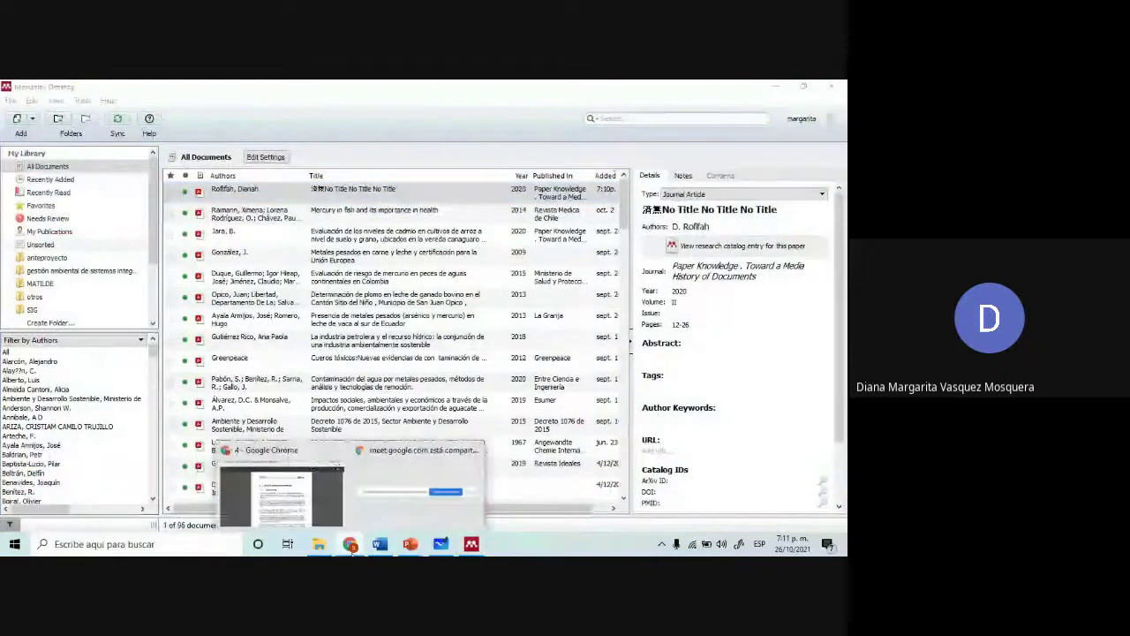
{"action": "left_click", "coordinate": [303, 492]}
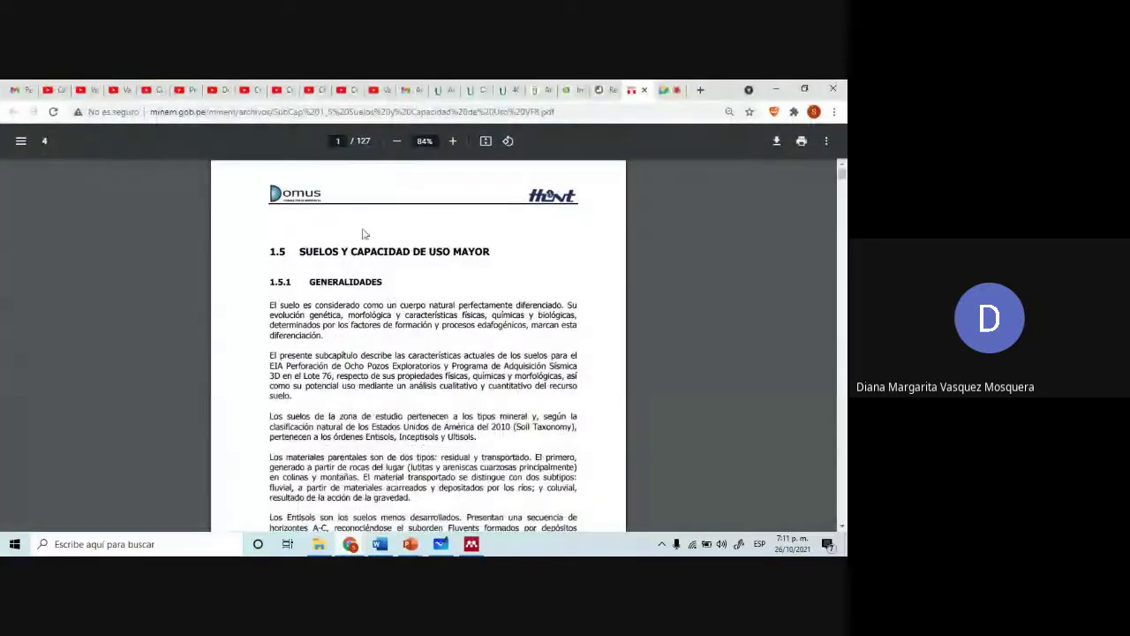
{"action": "left_click", "coordinate": [452, 141]}
{"action": "left_click", "coordinate": [452, 141]}
{"action": "left_click", "coordinate": [452, 142]}
{"action": "left_click", "coordinate": [452, 141]}
{"action": "left_click", "coordinate": [452, 142]}
{"action": "left_click", "coordinate": [452, 142]}
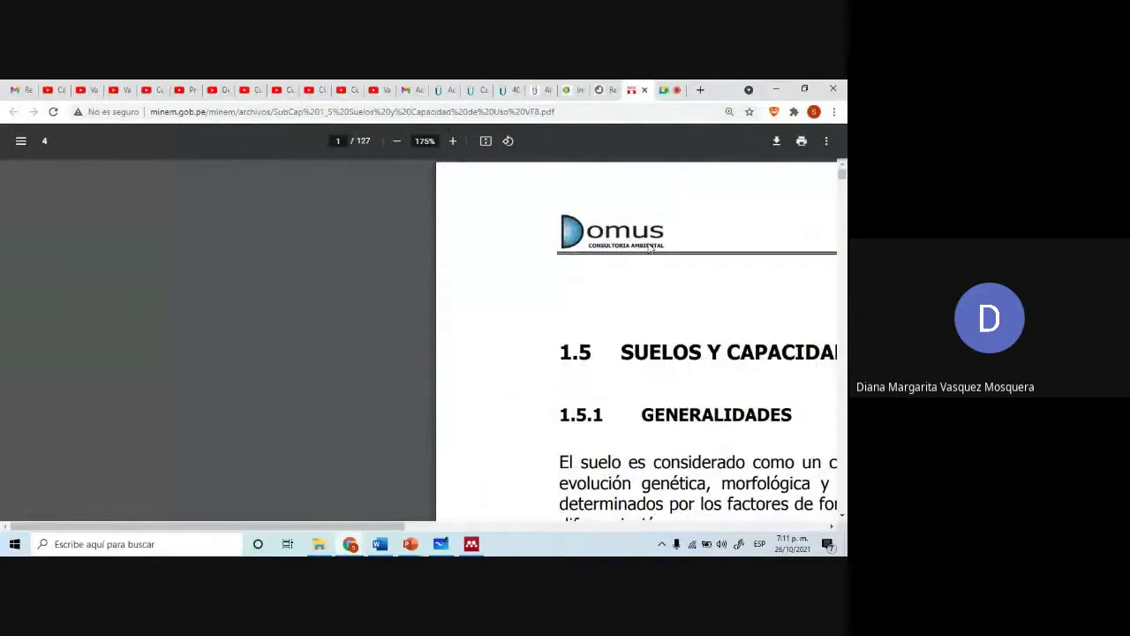
{"action": "left_click", "coordinate": [775, 89]}
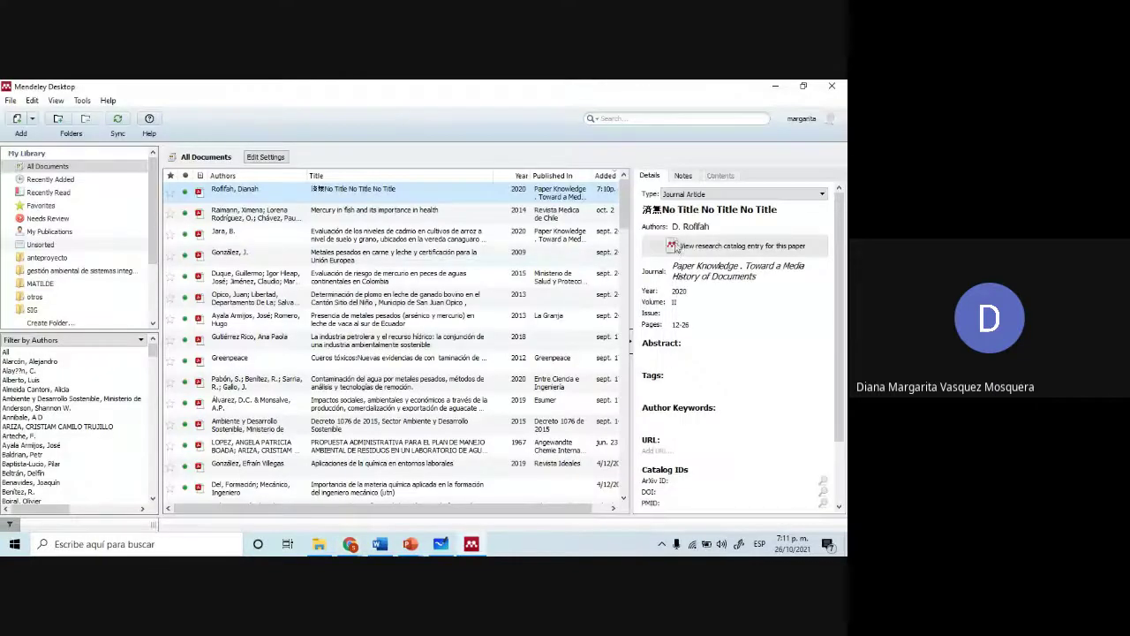
- Replace the imported document's title with "Domus consultoria ambiental"
{"action": "left_click", "coordinate": [686, 210]}
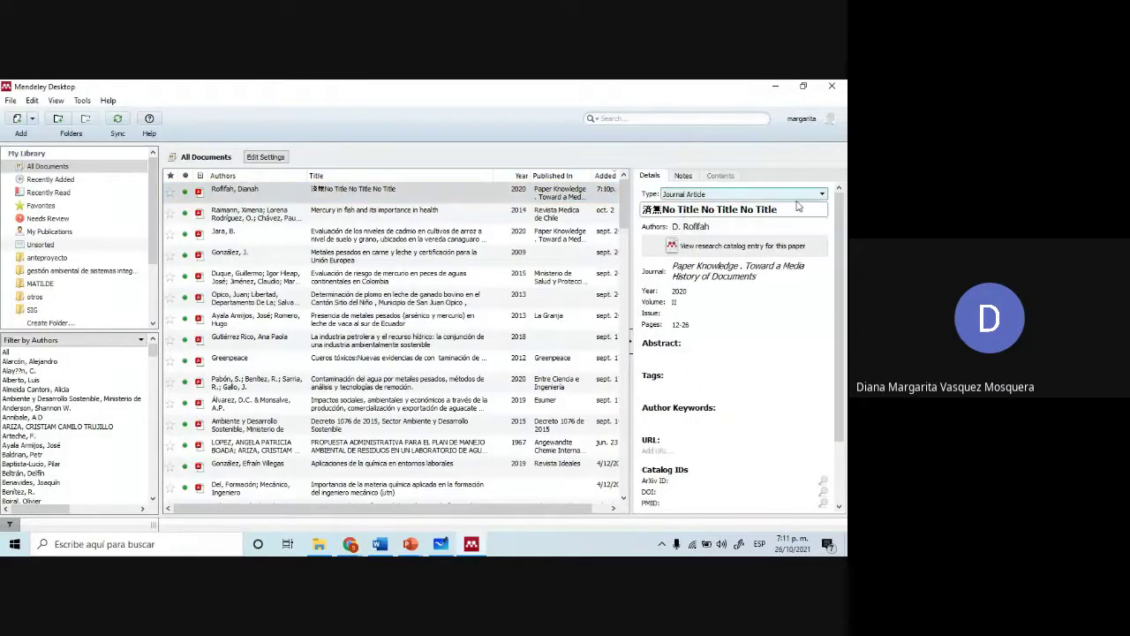
{"action": "left_click_drag", "start_coordinate": [811, 213], "coordinate": [631, 211]}
{"action": "type", "text": "Domus "}
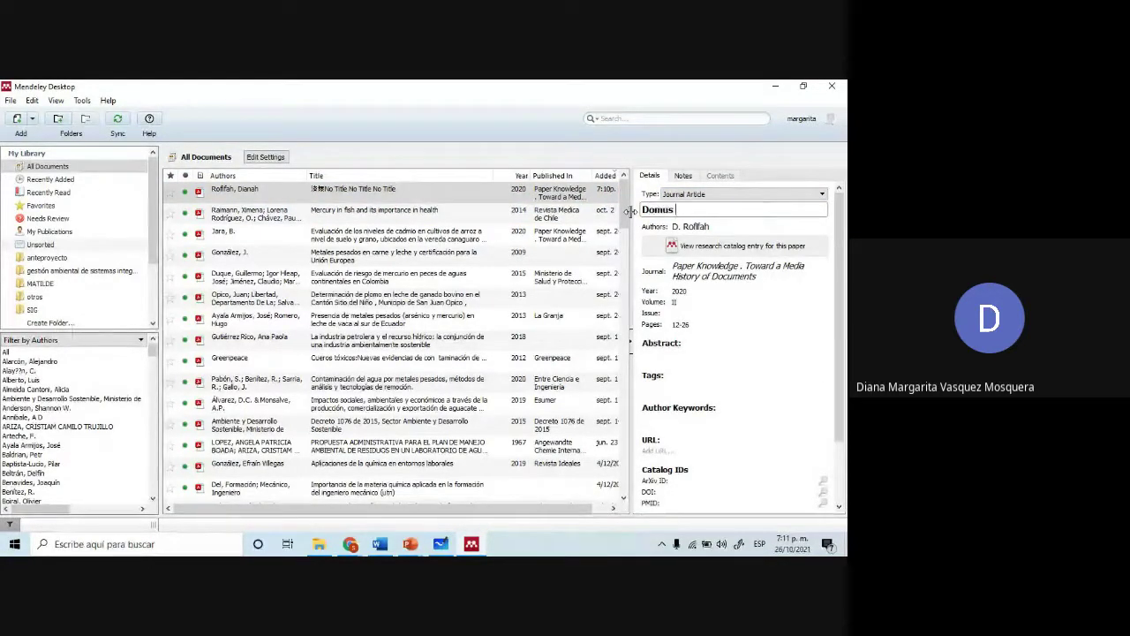
{"action": "type", "text": "consultoria ambiental"}
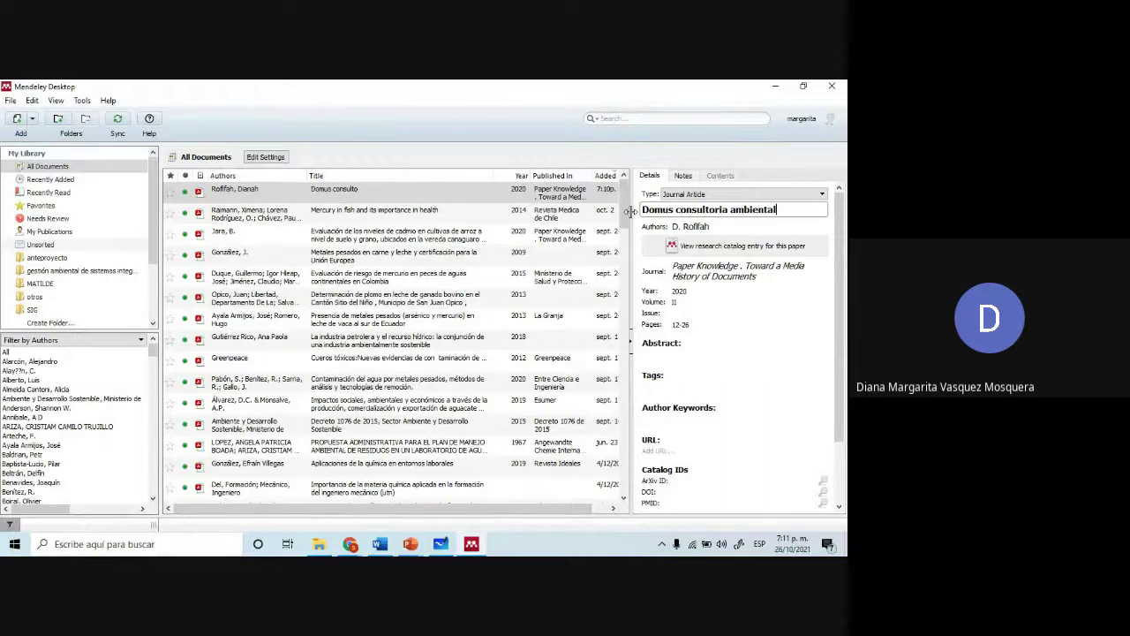
- Review the imported entry's authors, journal, year, volume, pages and attached file in its details
{"action": "left_click", "coordinate": [790, 228]}
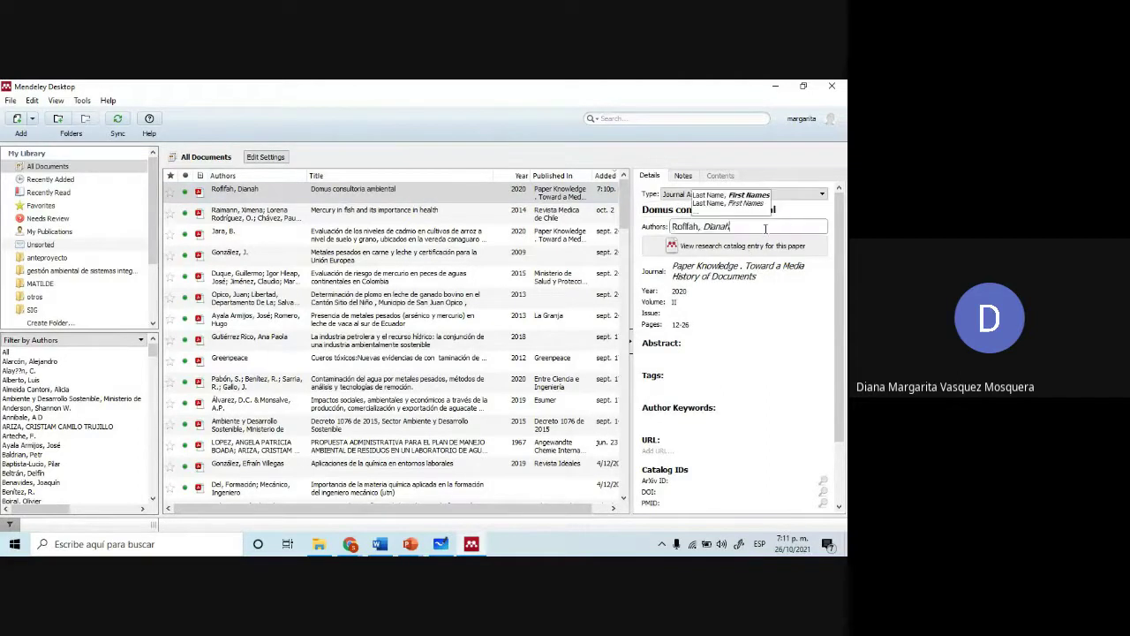
{"action": "left_click", "coordinate": [646, 231]}
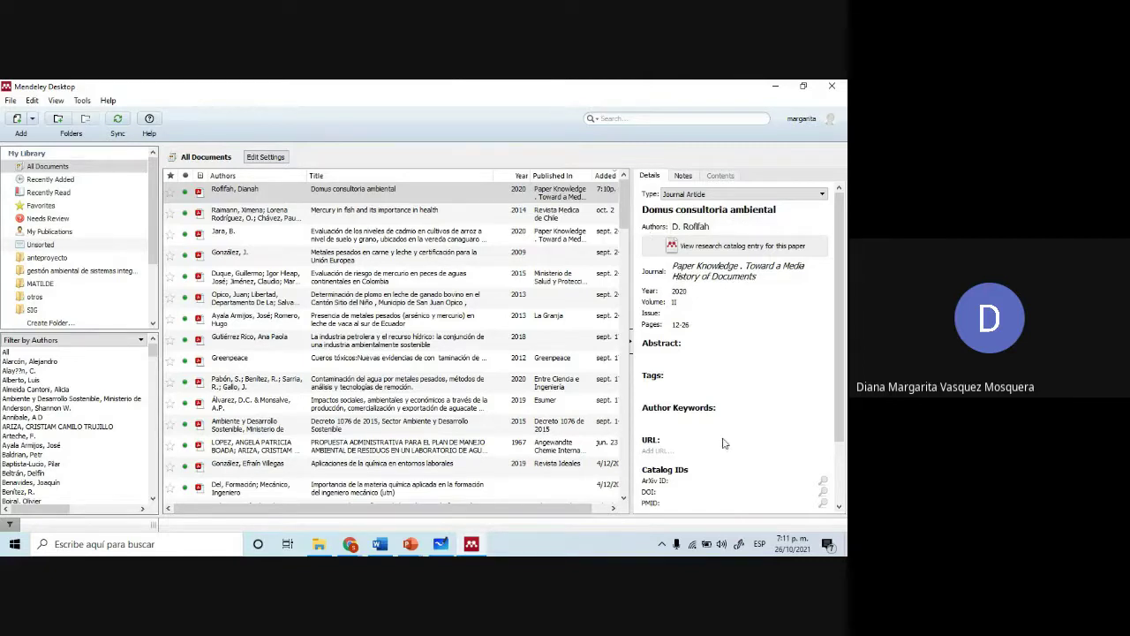
{"action": "left_click_drag", "start_coordinate": [567, 511], "coordinate": [614, 510]}
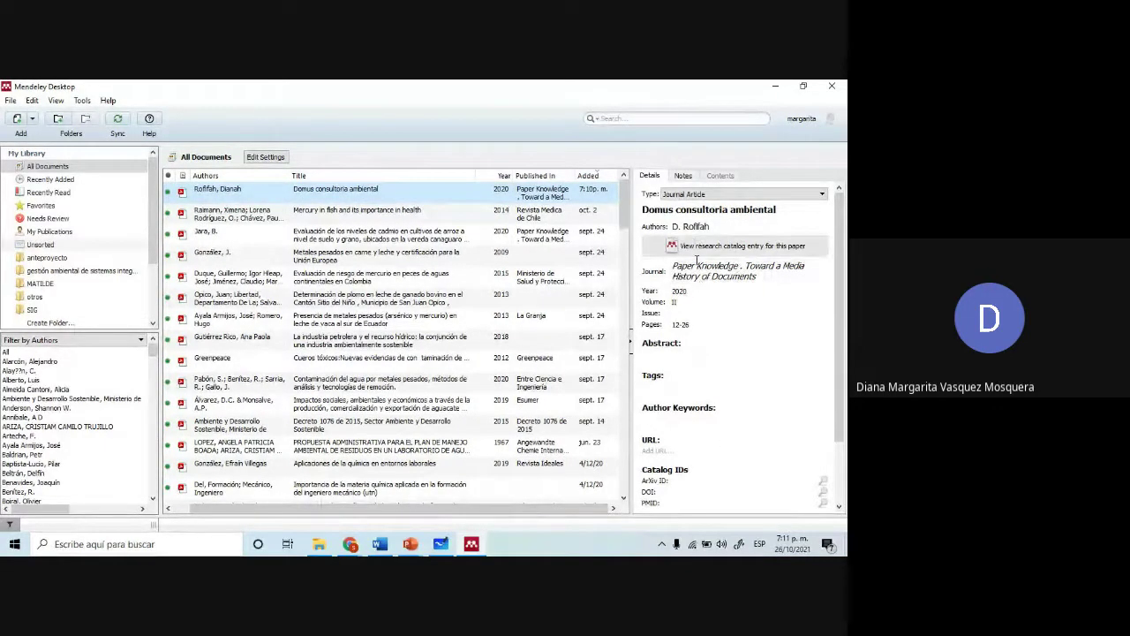
{"action": "scroll", "coordinate": [697, 353], "scroll_direction": "down", "scroll_amount": 2}
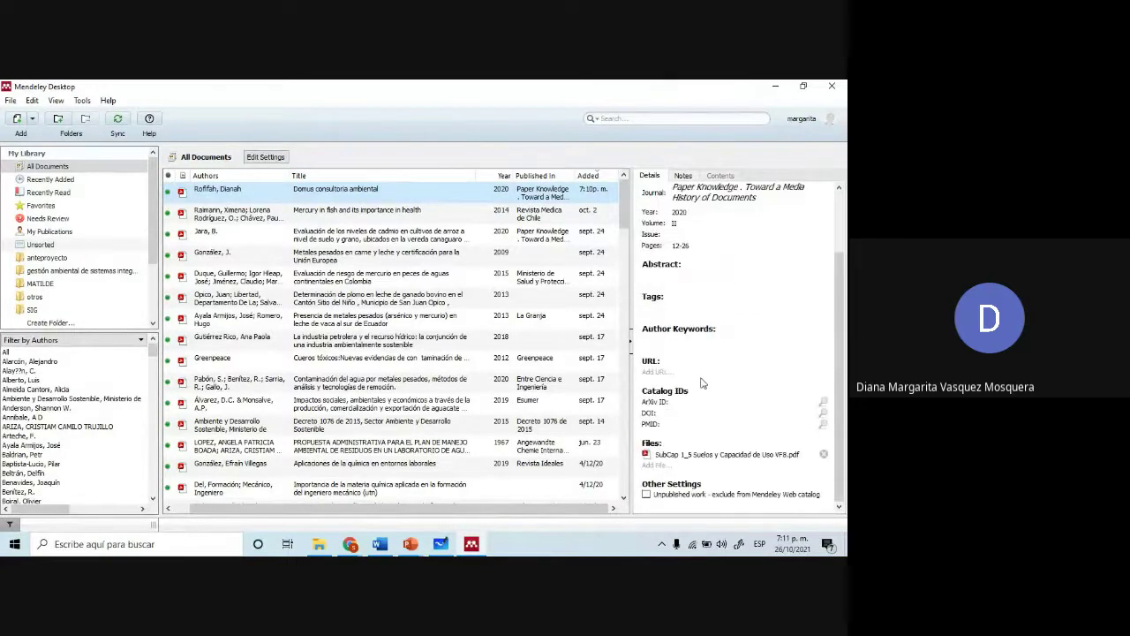
{"action": "scroll", "coordinate": [678, 225], "scroll_direction": "up", "scroll_amount": 2}
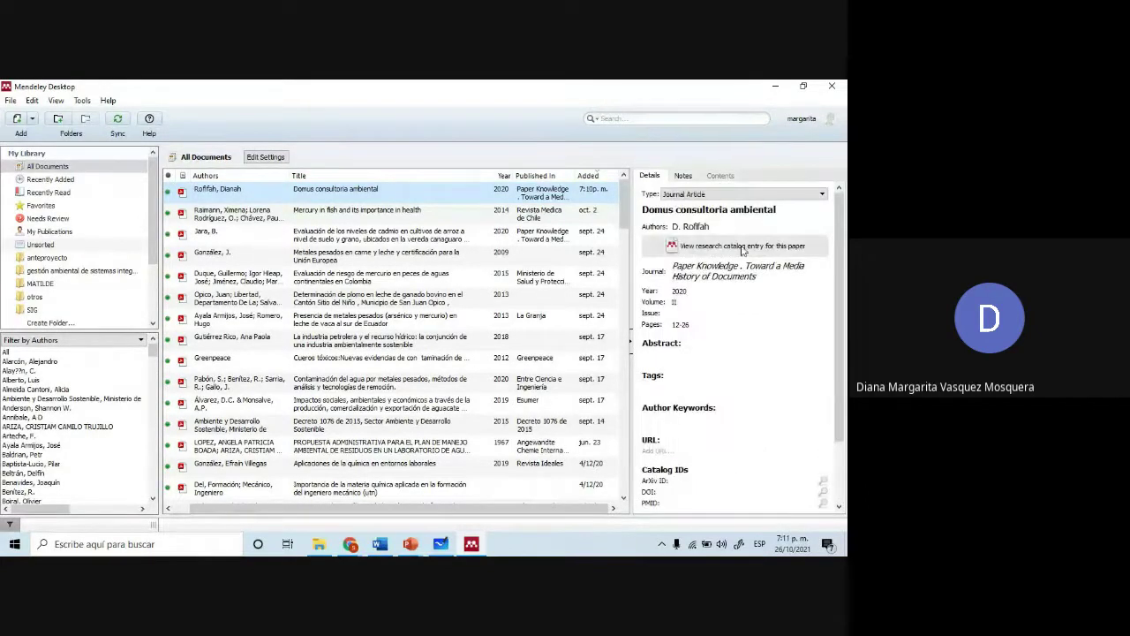
- Switch to the source PDF in Chrome, reduce it to 100% and copy the first two paragraphs of section 1.5.1 GENERALIDADES
{"action": "left_click", "coordinate": [380, 544]}
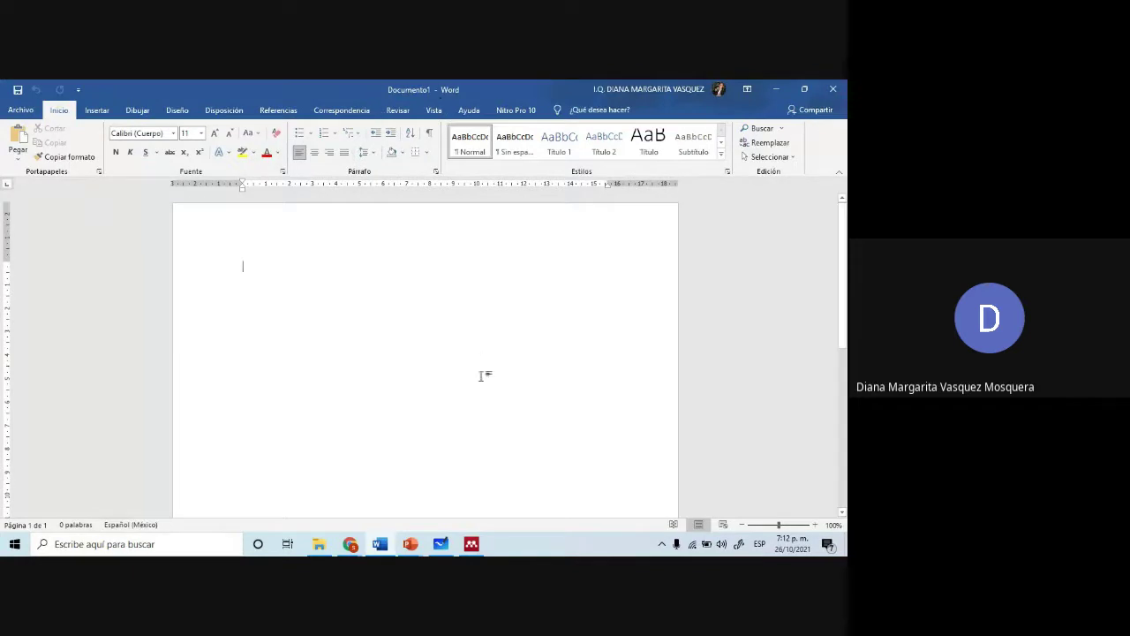
{"action": "mouse_move", "coordinate": [378, 550]}
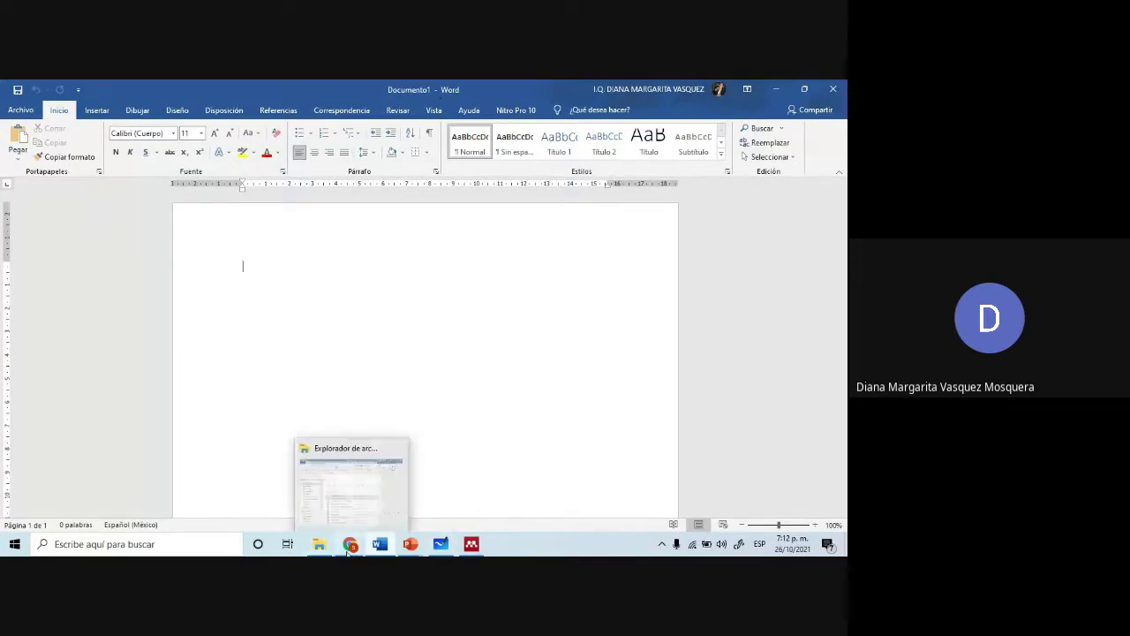
{"action": "left_click", "coordinate": [318, 544]}
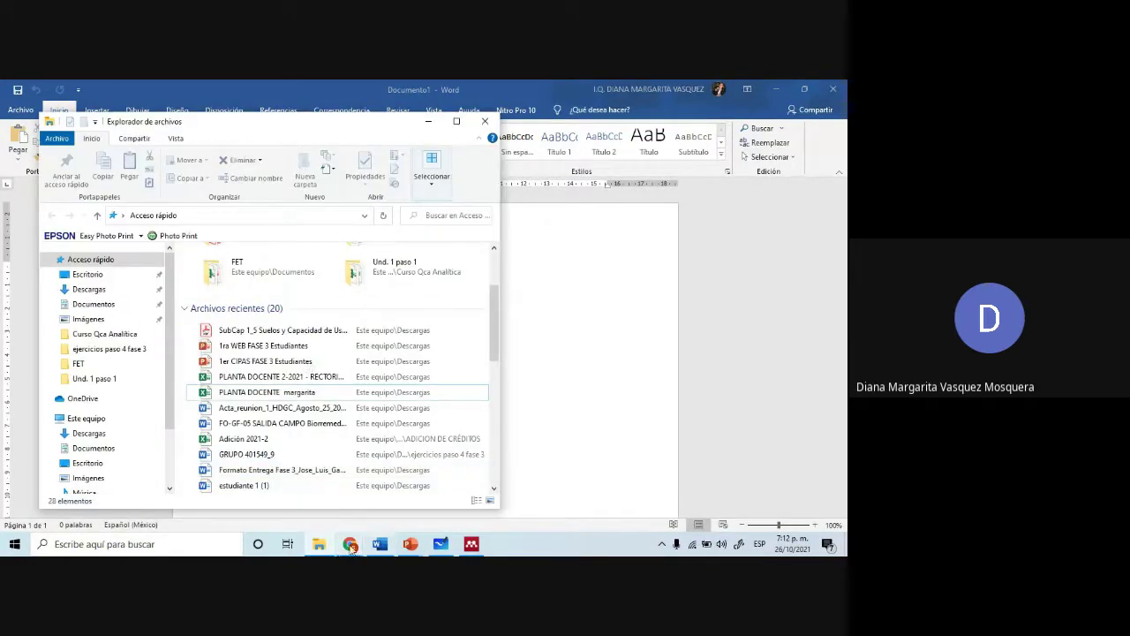
{"action": "mouse_move", "coordinate": [350, 544]}
{"action": "left_click", "coordinate": [274, 490]}
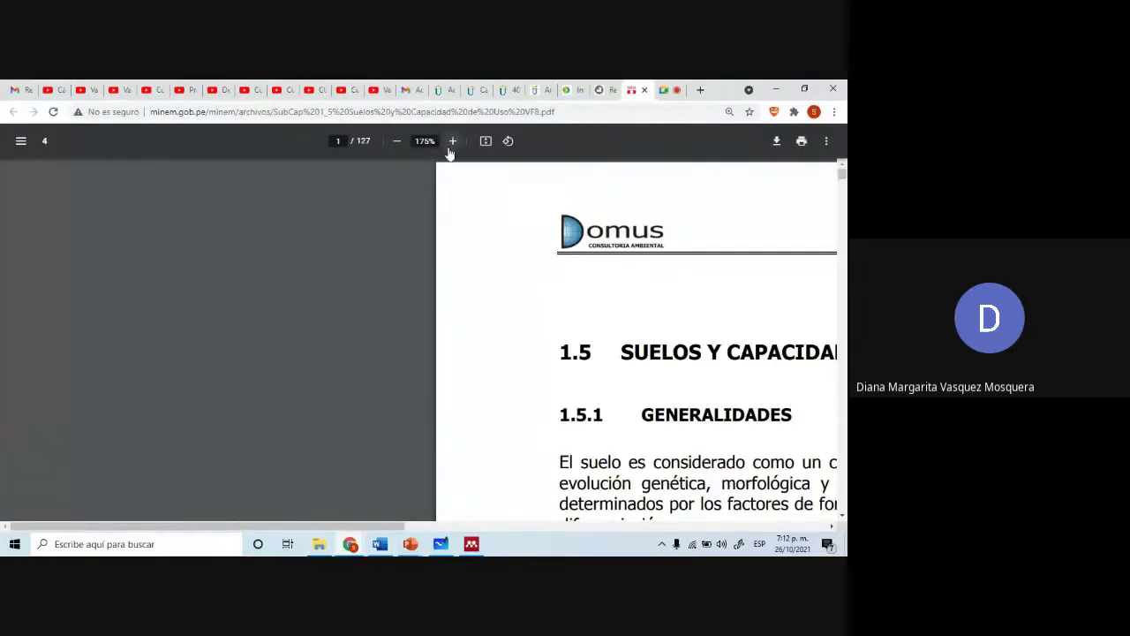
{"action": "left_click", "coordinate": [396, 141]}
{"action": "left_click", "coordinate": [397, 141]}
{"action": "left_click", "coordinate": [397, 141]}
{"action": "left_click", "coordinate": [397, 140]}
{"action": "left_click_drag", "start_coordinate": [320, 332], "coordinate": [343, 444]}
{"action": "key", "text": "ctrl+c"}
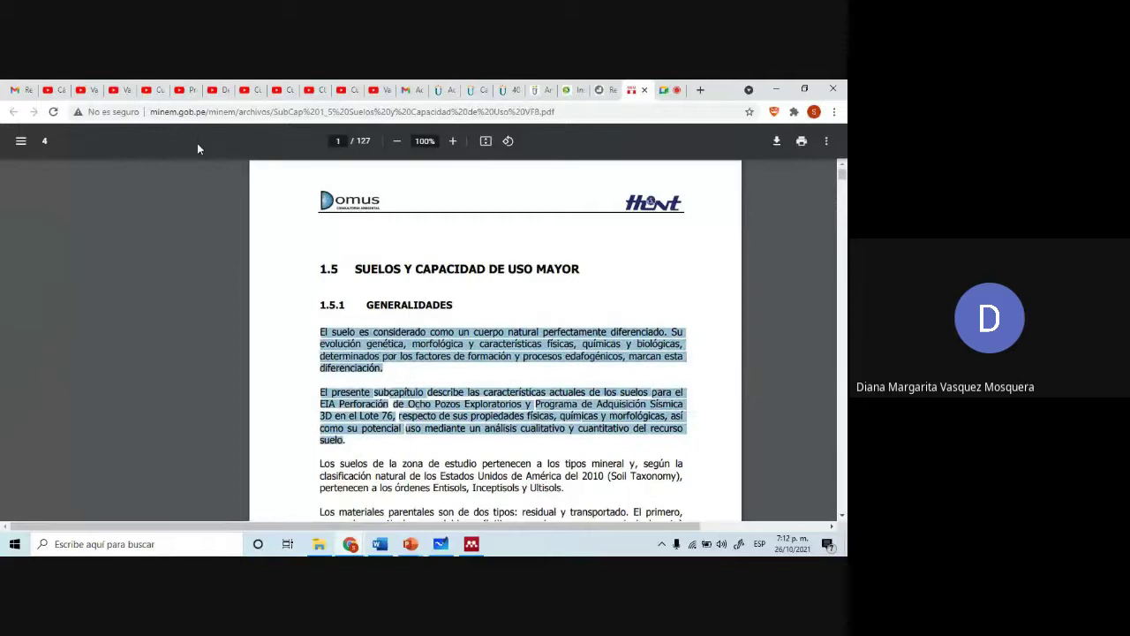
- Paste the copied text into the blank Word document and end it with a period
{"action": "left_click", "coordinate": [380, 544]}
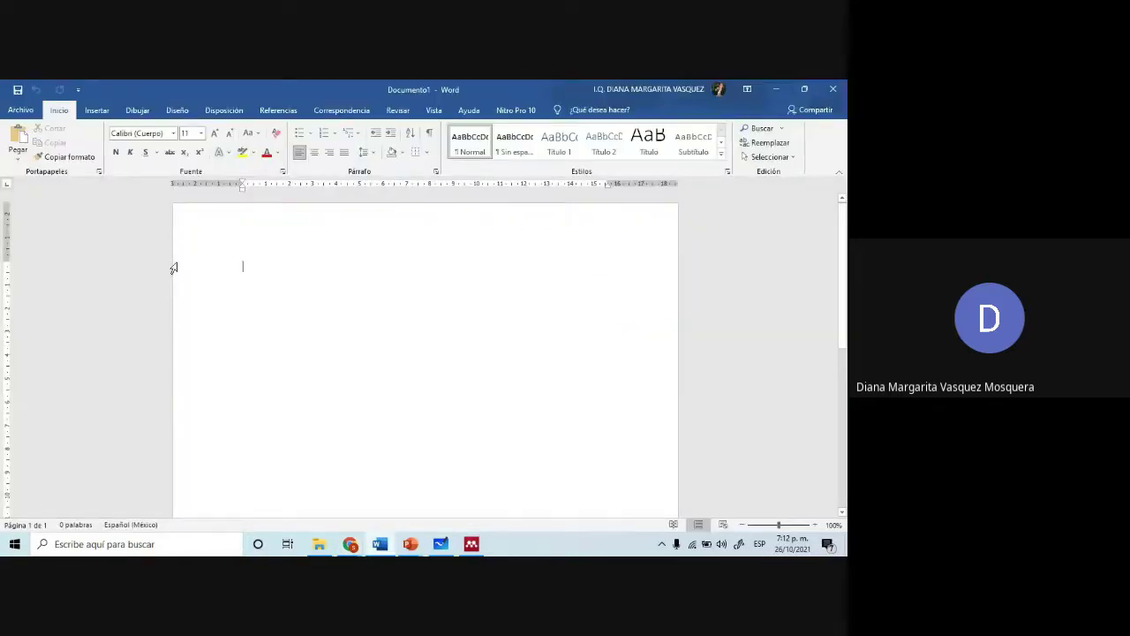
{"action": "key", "text": "ctrl+v"}
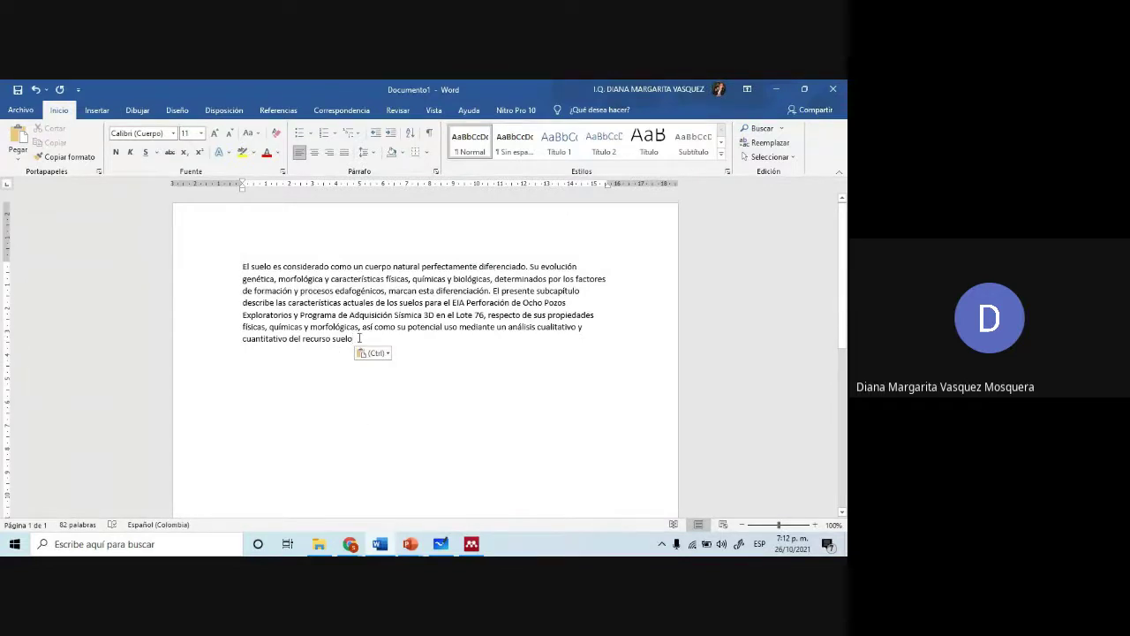
{"action": "type", "text": "."}
{"action": "triple_click", "coordinate": [283, 289]}
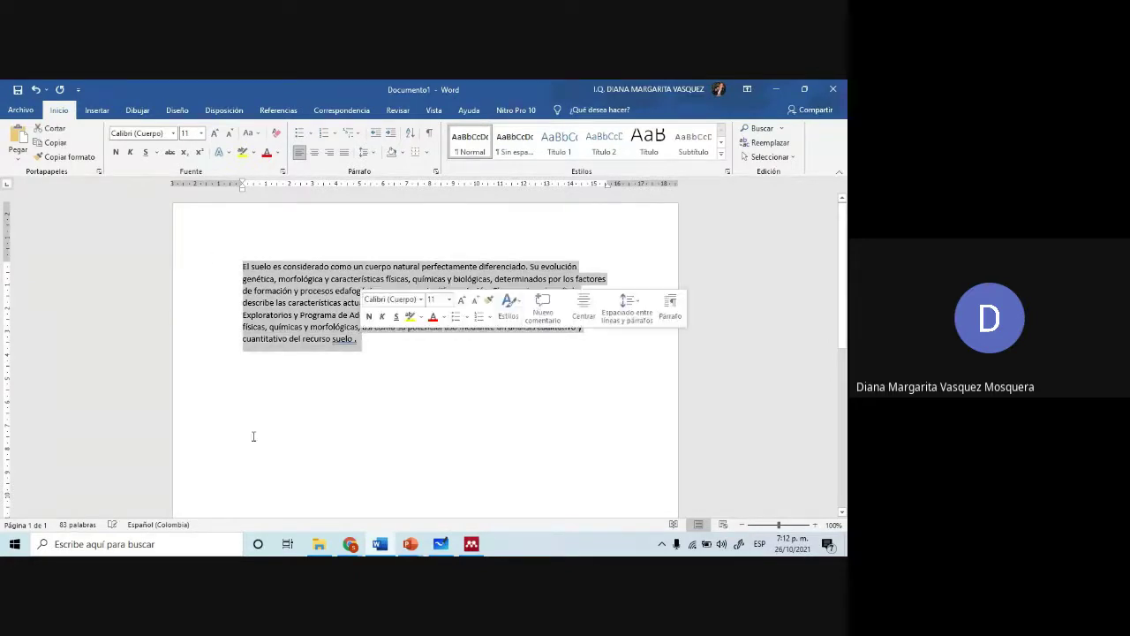
{"action": "left_click", "coordinate": [350, 349]}
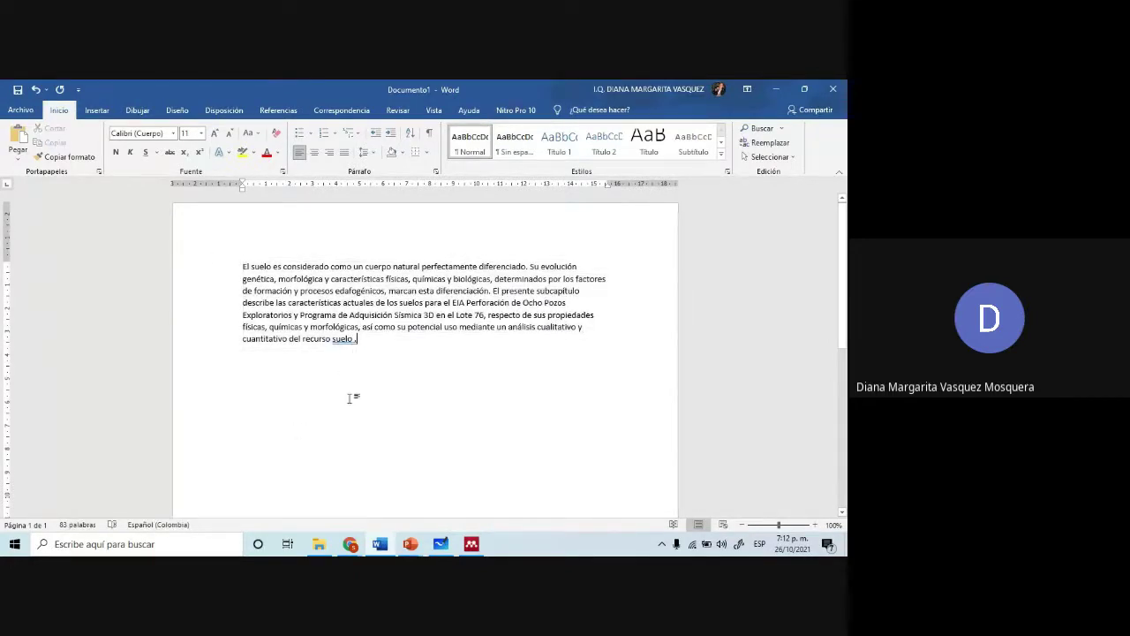
{"action": "scroll", "coordinate": [346, 401], "scroll_direction": "down", "scroll_amount": 2}
{"action": "scroll", "coordinate": [343, 411], "scroll_direction": "up", "scroll_amount": 2}
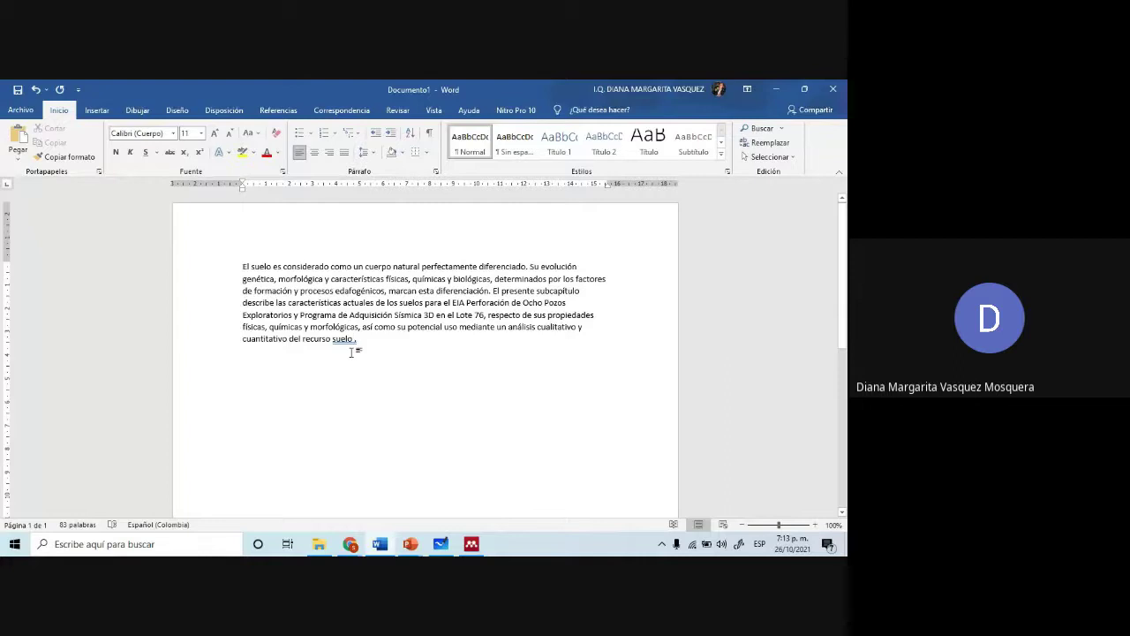
- Insert the Mendeley citation for "Domus consultoria ambiental" before the pasted text's final period and remove the quotation mark in front of it
{"action": "type", "text": "\""}
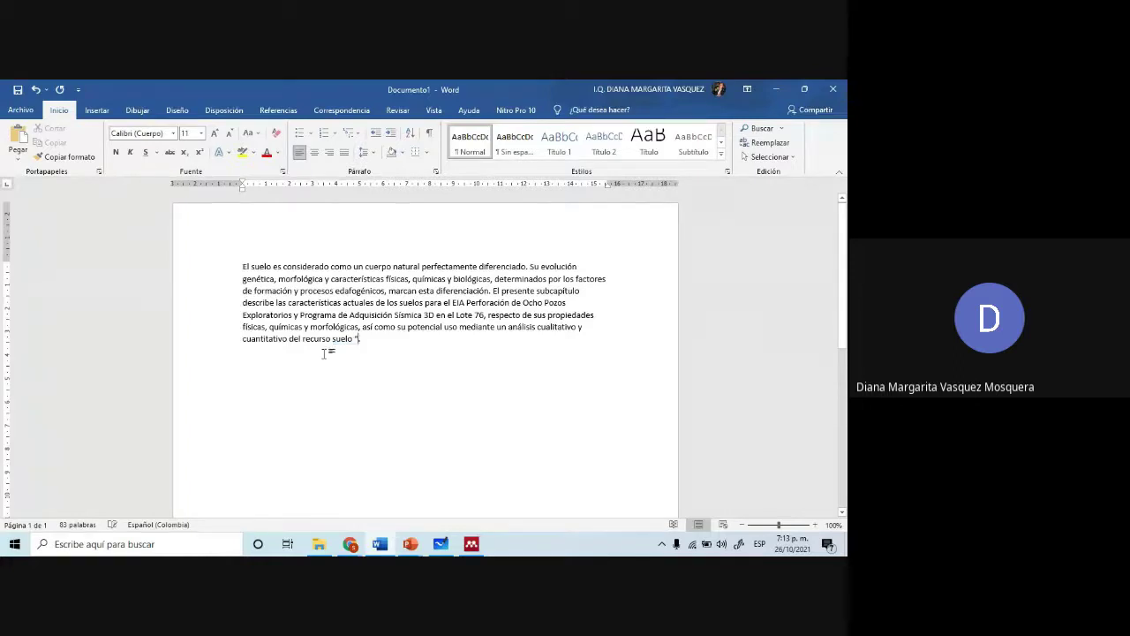
{"action": "left_click", "coordinate": [285, 111]}
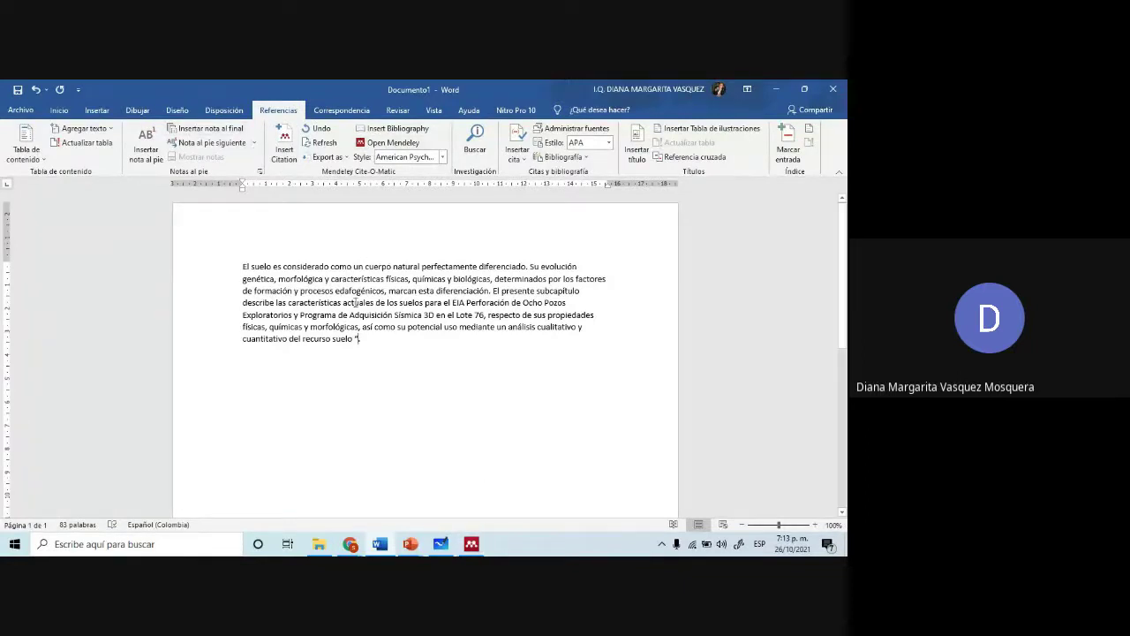
{"action": "left_click", "coordinate": [283, 149]}
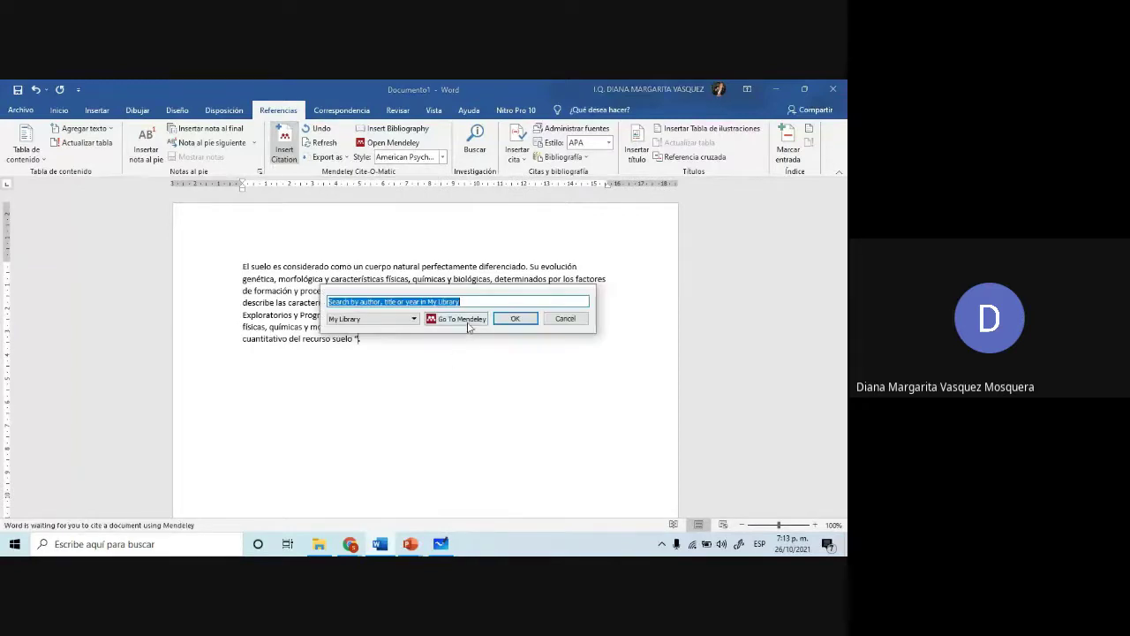
{"action": "left_click", "coordinate": [456, 319]}
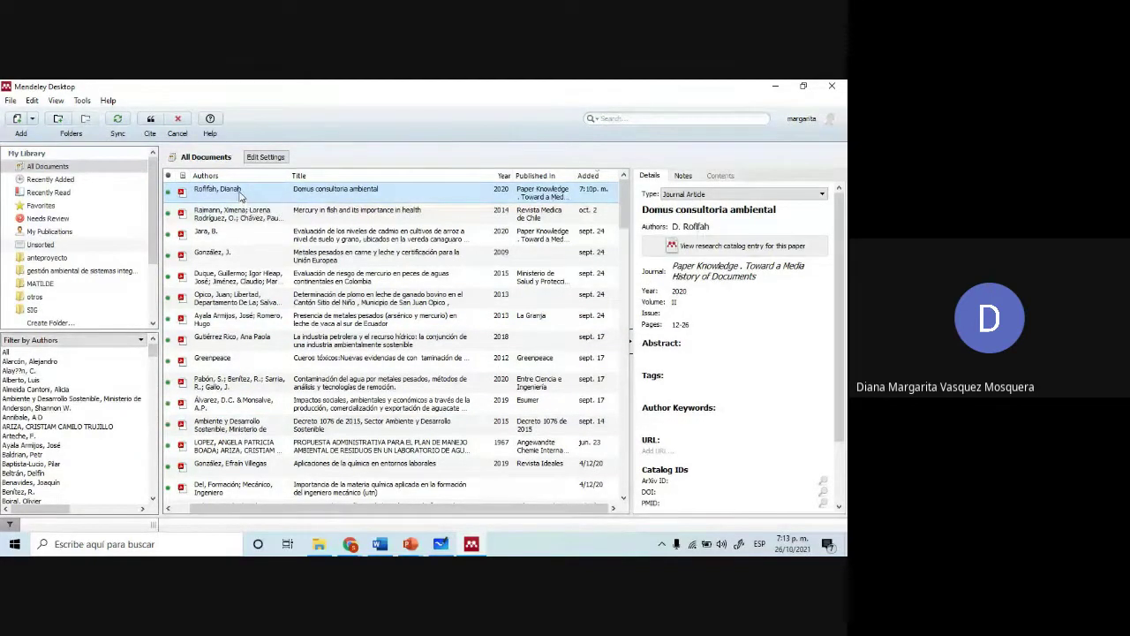
{"action": "left_click", "coordinate": [151, 124]}
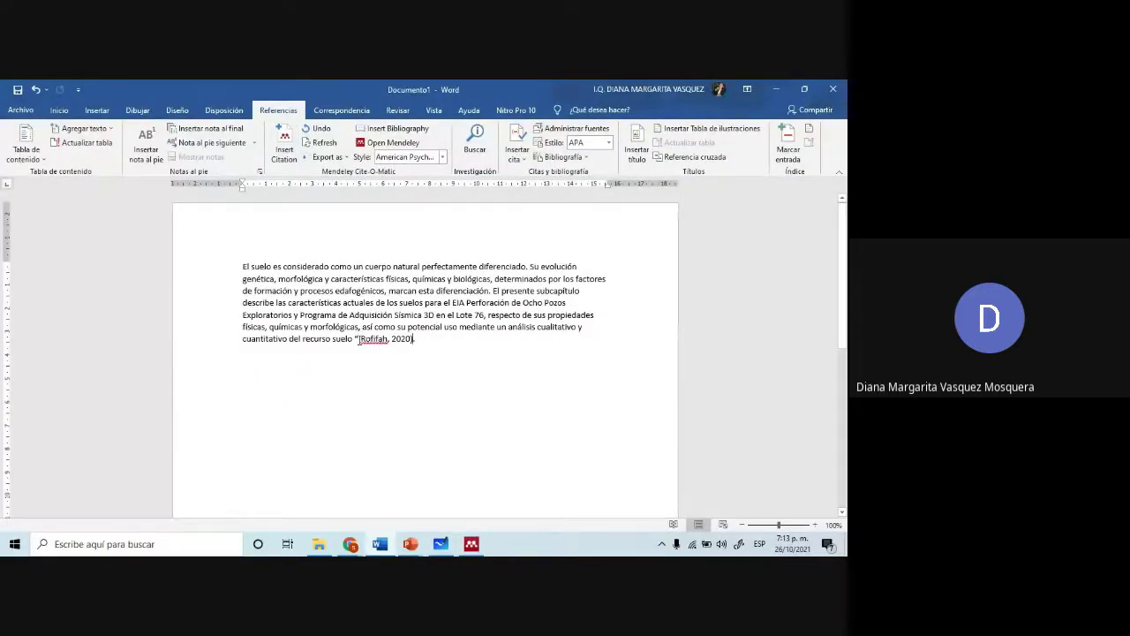
{"action": "left_click", "coordinate": [362, 335]}
{"action": "key", "text": "ctrl+z"}
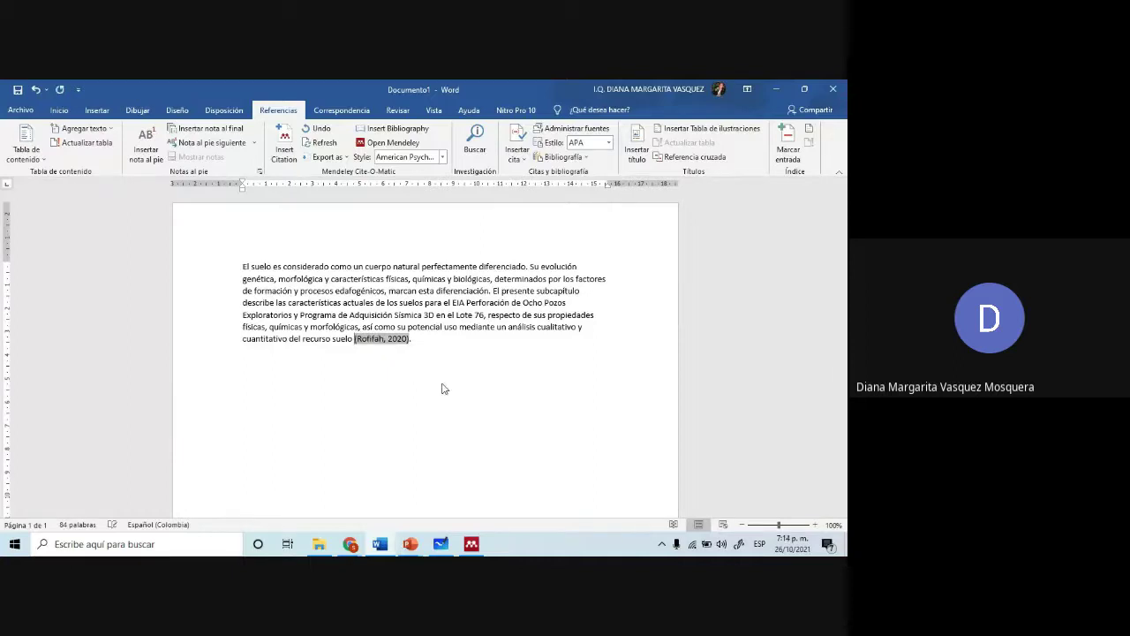
- Add the heading "BIBLIOGRAFIA" after the cited paragraph and place it at the start of a second page
{"action": "left_click", "coordinate": [446, 343]}
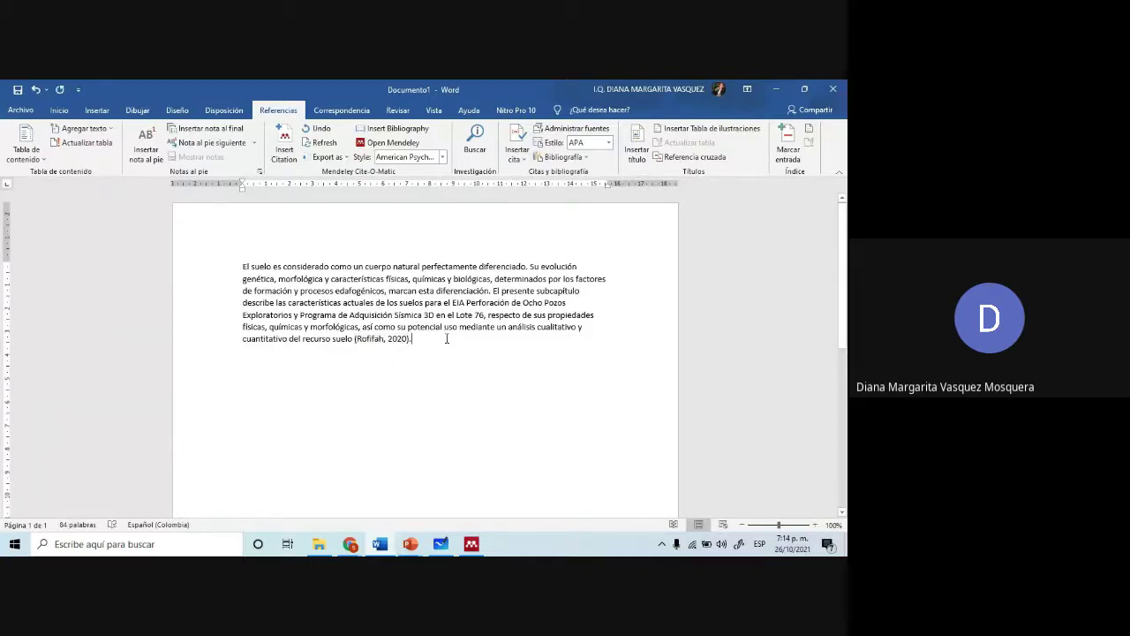
{"action": "key", "text": "Return"}
{"action": "key", "text": "Return"}
{"action": "key", "text": "Return"}
{"action": "key", "text": "Return"}
{"action": "key", "text": "Return"}
{"action": "key", "text": "Return"}
{"action": "key", "text": "Return"}
{"action": "key", "text": "Return"}
{"action": "key", "text": "Return"}
{"action": "key", "text": "Return"}
{"action": "key", "text": "Return"}
{"action": "key", "text": "Return"}
{"action": "key", "text": "Return"}
{"action": "key", "text": "Return"}
{"action": "key", "text": "Return"}
{"action": "key", "text": "Return"}
{"action": "key", "text": "Return"}
{"action": "key", "text": "Return"}
{"action": "key", "text": "Return"}
{"action": "key", "text": "Return"}
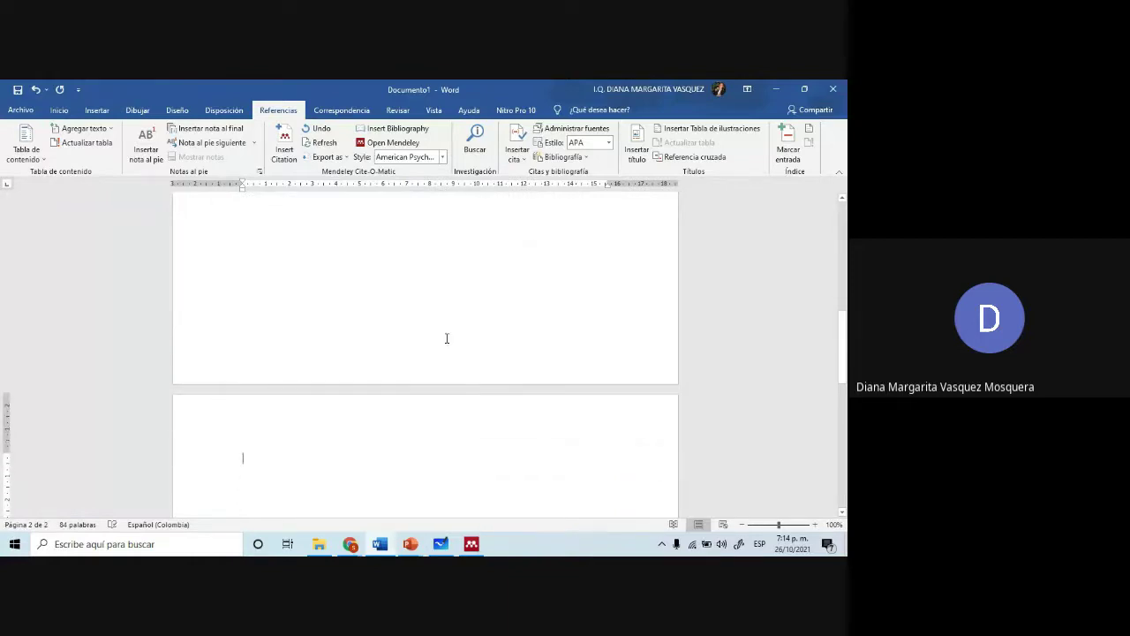
{"action": "key", "text": "BackSpace"}
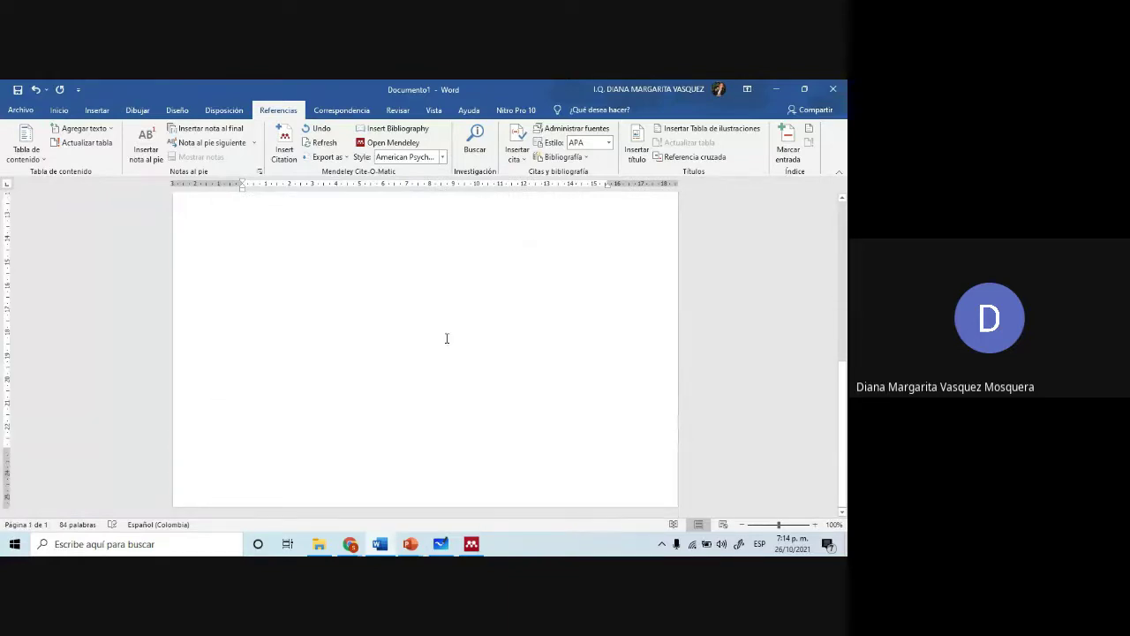
{"action": "type", "text": "BIBLIOGRAFI"}
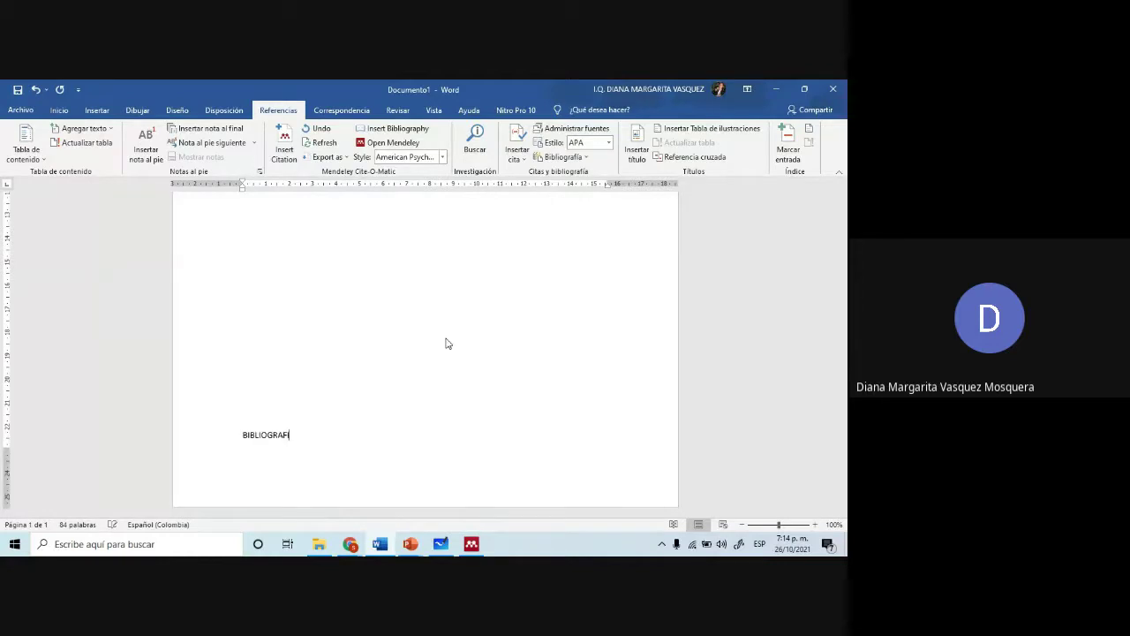
{"action": "type", "text": "A"}
{"action": "key", "text": "Return"}
{"action": "key", "text": "Up"}
{"action": "key", "text": "Up"}
{"action": "key", "text": "Up"}
{"action": "key", "text": "Up"}
{"action": "key", "text": "ctrl+Return"}
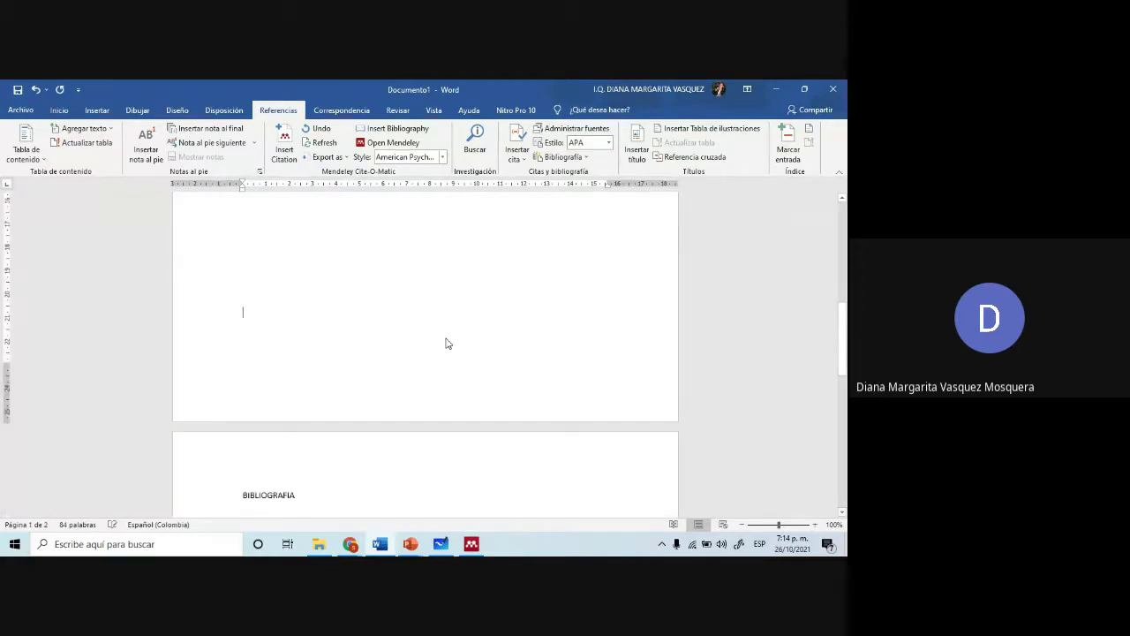
- Insert the Mendeley bibliography below the BIBLIOGRAFIA heading
{"action": "key", "text": "Down"}
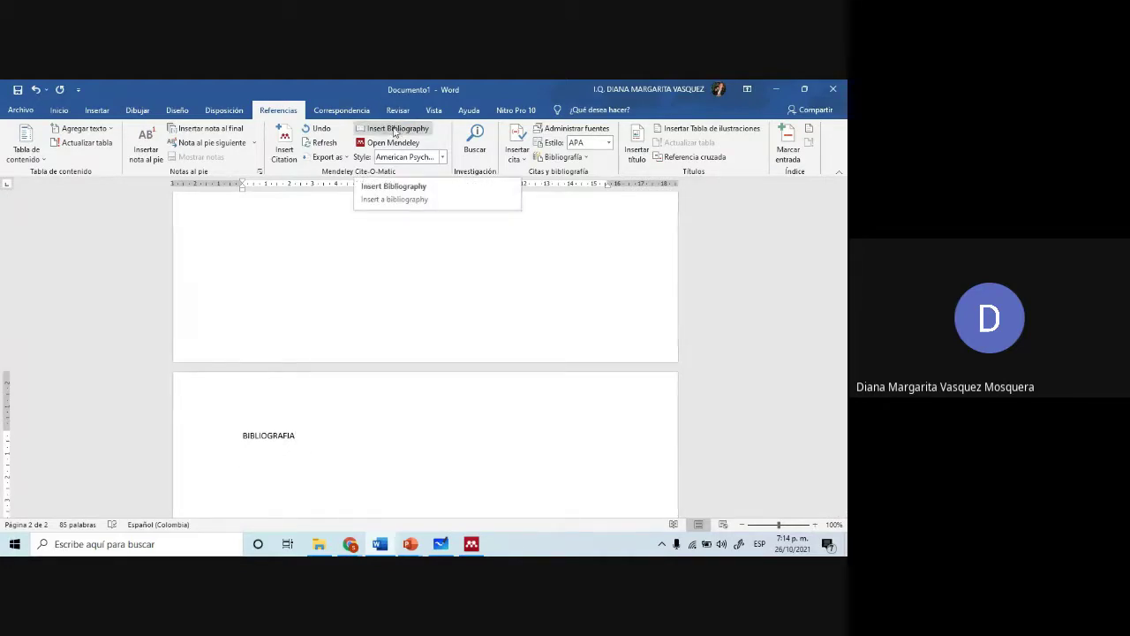
{"action": "left_click", "coordinate": [385, 130]}
{"action": "scroll", "coordinate": [407, 406], "scroll_direction": "down", "scroll_amount": 2}
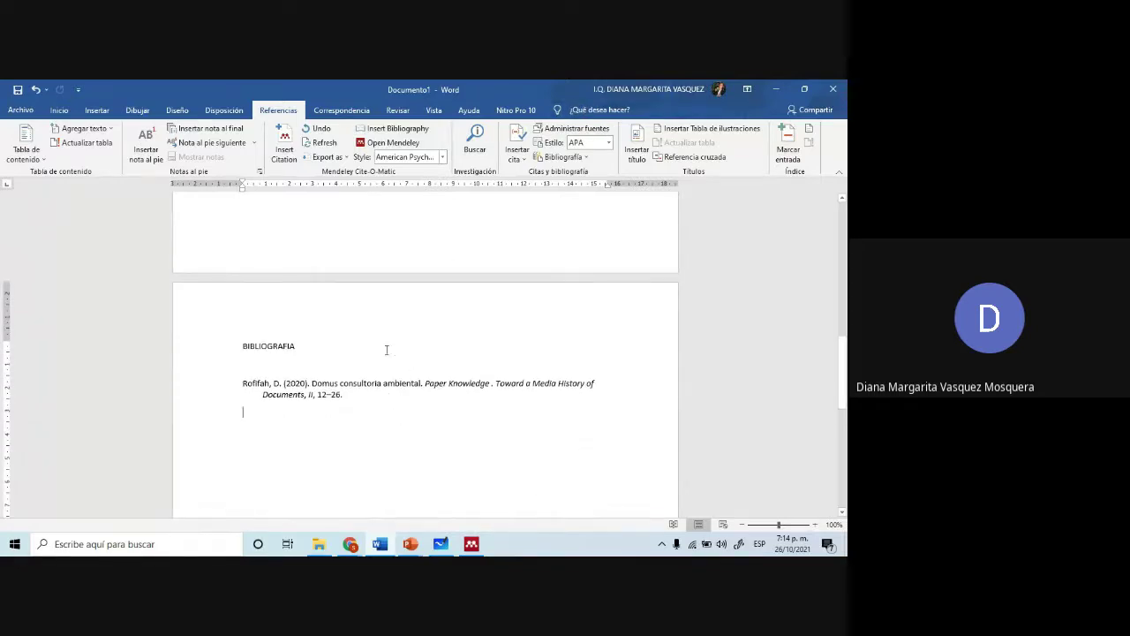
- Look through the available Mendeley citation styles without changing the style, and inspect the in-text citation on the first page
{"action": "left_click", "coordinate": [442, 157]}
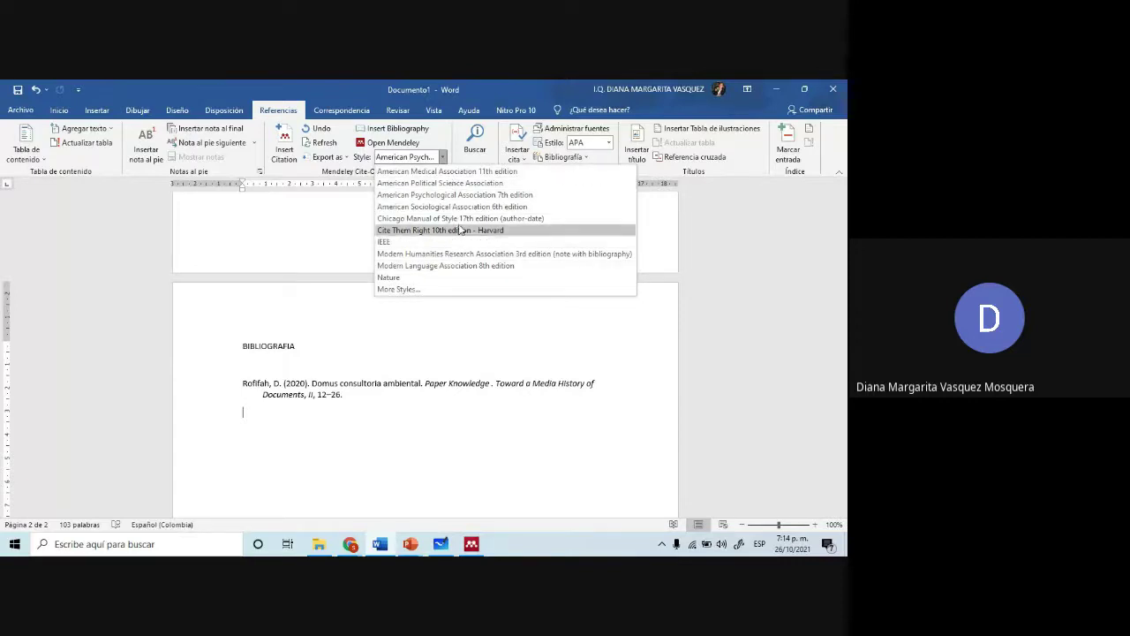
{"action": "left_click", "coordinate": [389, 387]}
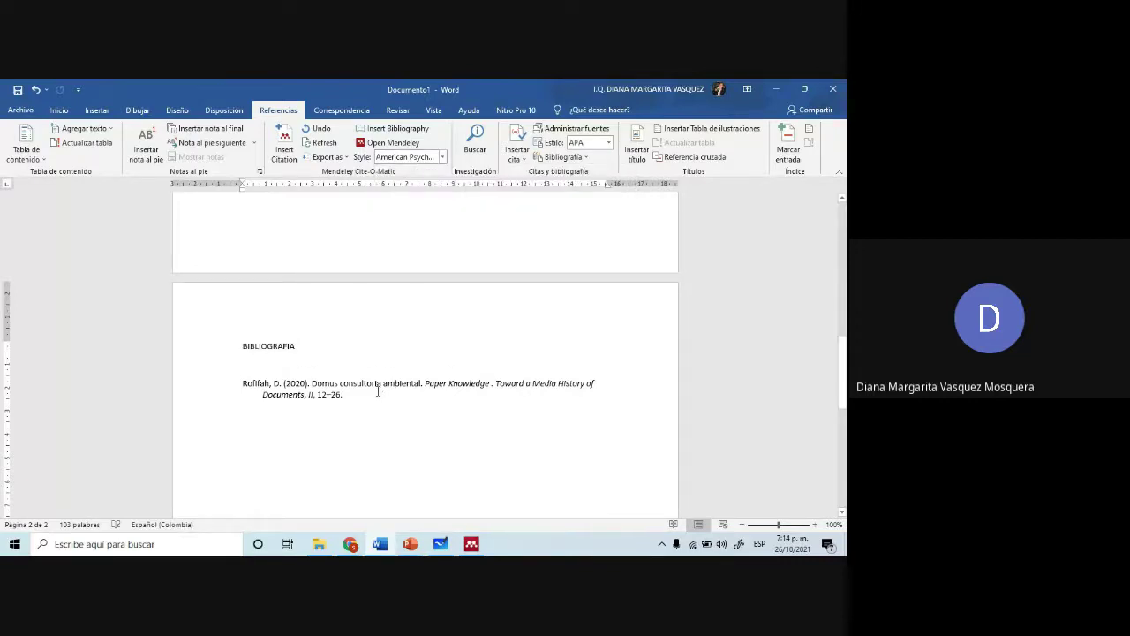
{"action": "scroll", "coordinate": [375, 354], "scroll_direction": "up", "scroll_amount": 5}
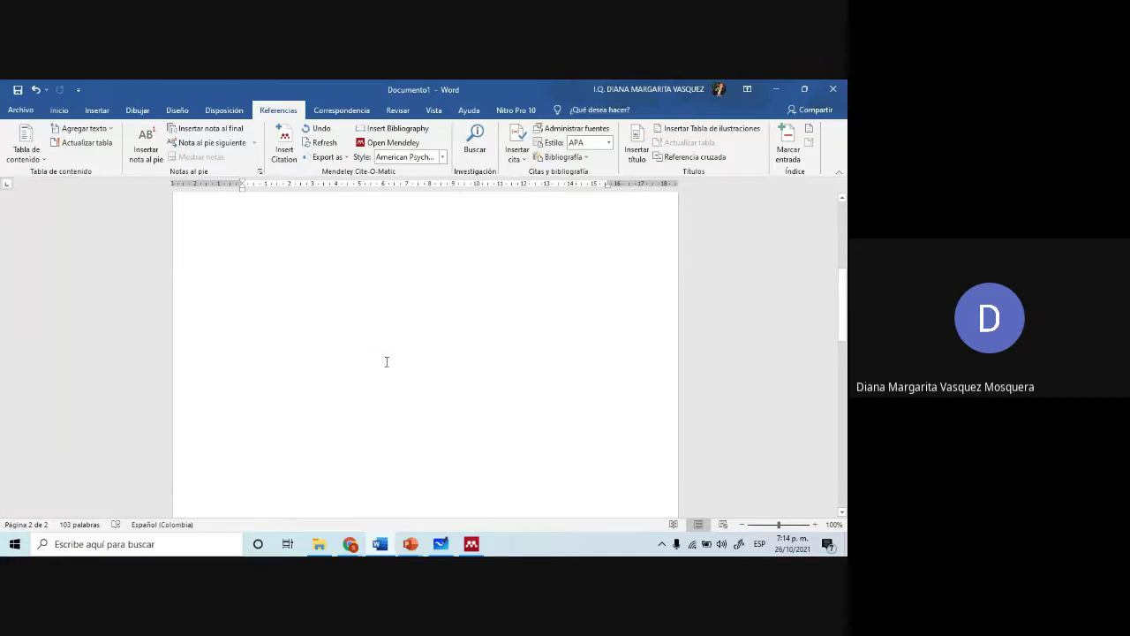
{"action": "scroll", "coordinate": [386, 361], "scroll_direction": "up", "scroll_amount": 5}
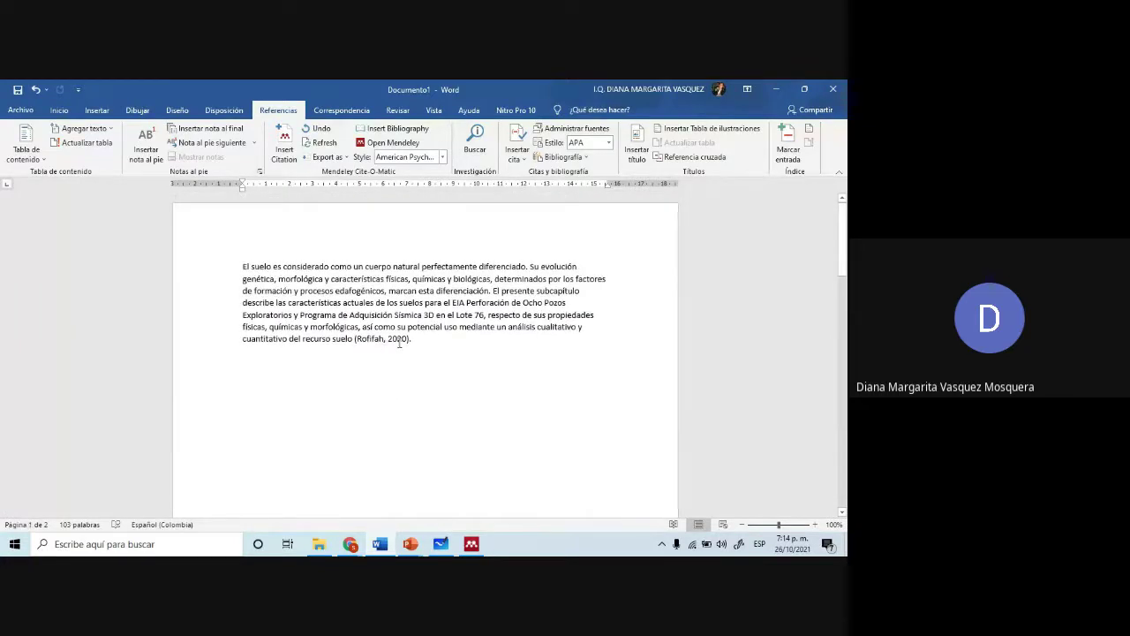
{"action": "left_click", "coordinate": [402, 340]}
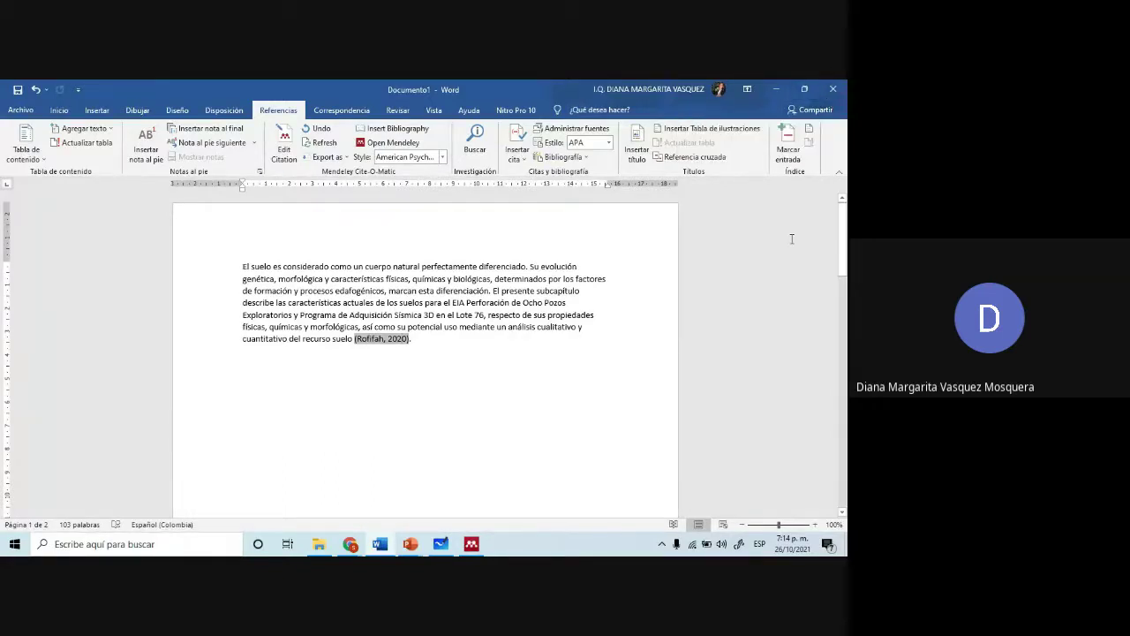
- Minimize the Word and Mendeley windows to return to the source PDF in Chrome
{"action": "left_click", "coordinate": [774, 89]}
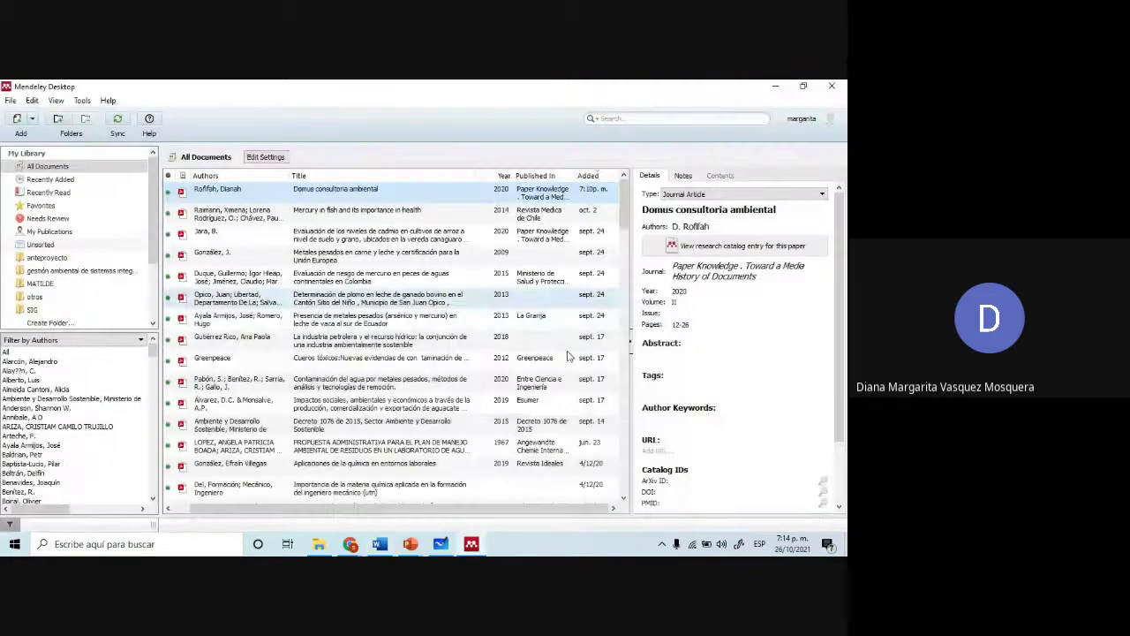
{"action": "left_click", "coordinate": [767, 90]}
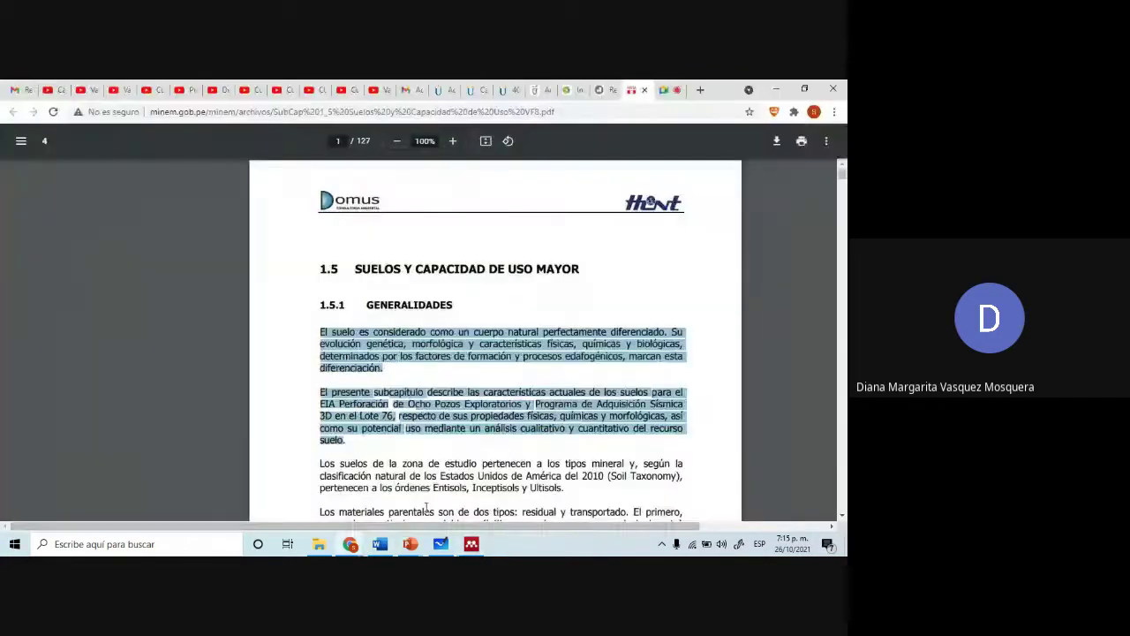
- Switch to the Google Meet call, close its chat messages, and return to the Word document
{"action": "left_click", "coordinate": [664, 89]}
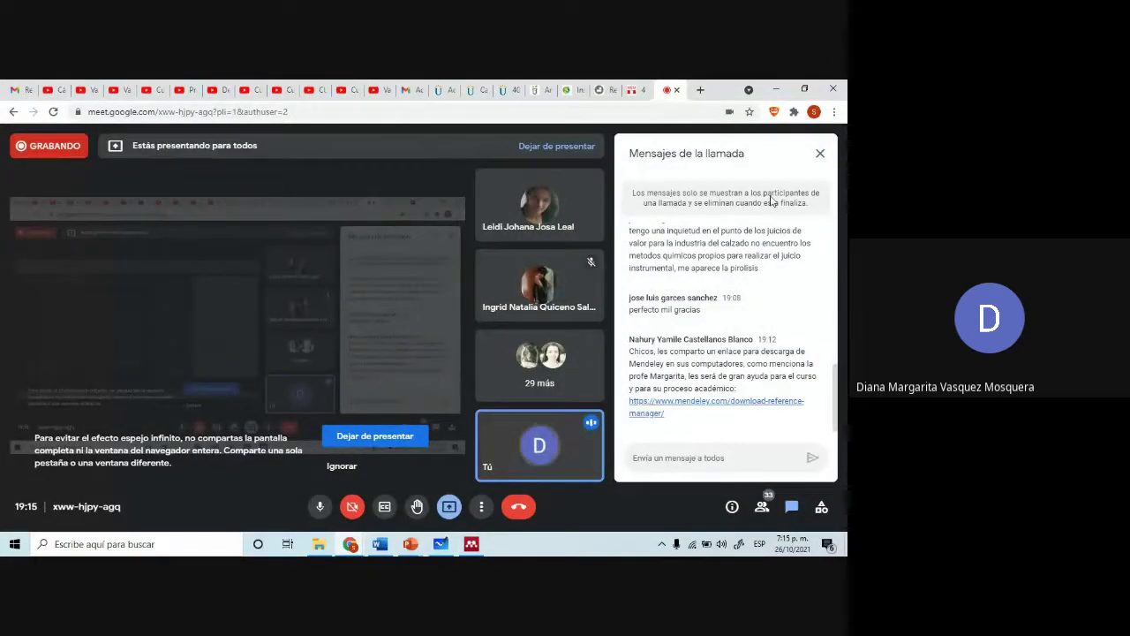
{"action": "left_click", "coordinate": [820, 157]}
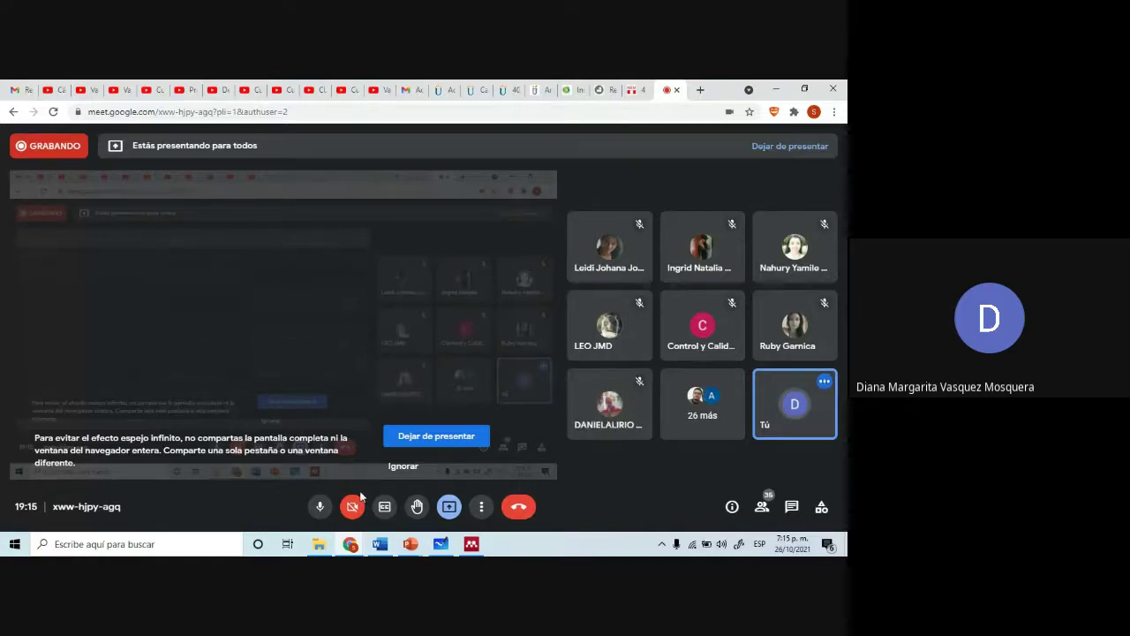
{"action": "key", "text": "alt+Tab"}
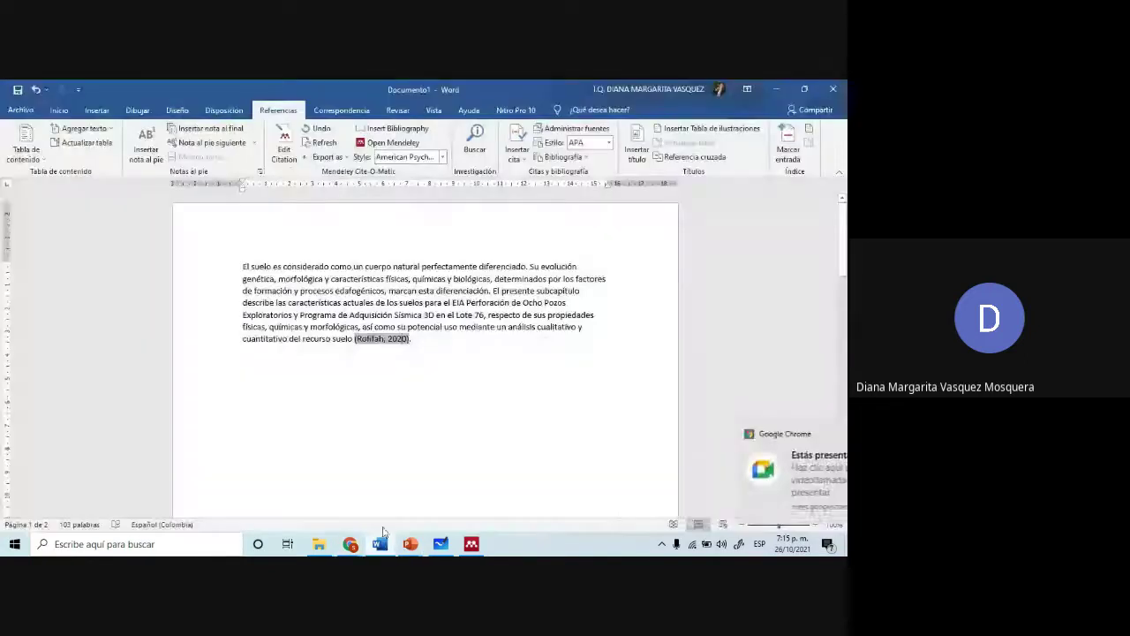
- Review the in-text citation on the first page and the matching entry under the BIBLIOGRAFIA heading on the second page
{"action": "left_click", "coordinate": [420, 341]}
{"action": "scroll", "coordinate": [419, 373], "scroll_direction": "down", "scroll_amount": 2}
{"action": "scroll", "coordinate": [399, 324], "scroll_direction": "up", "scroll_amount": 1}
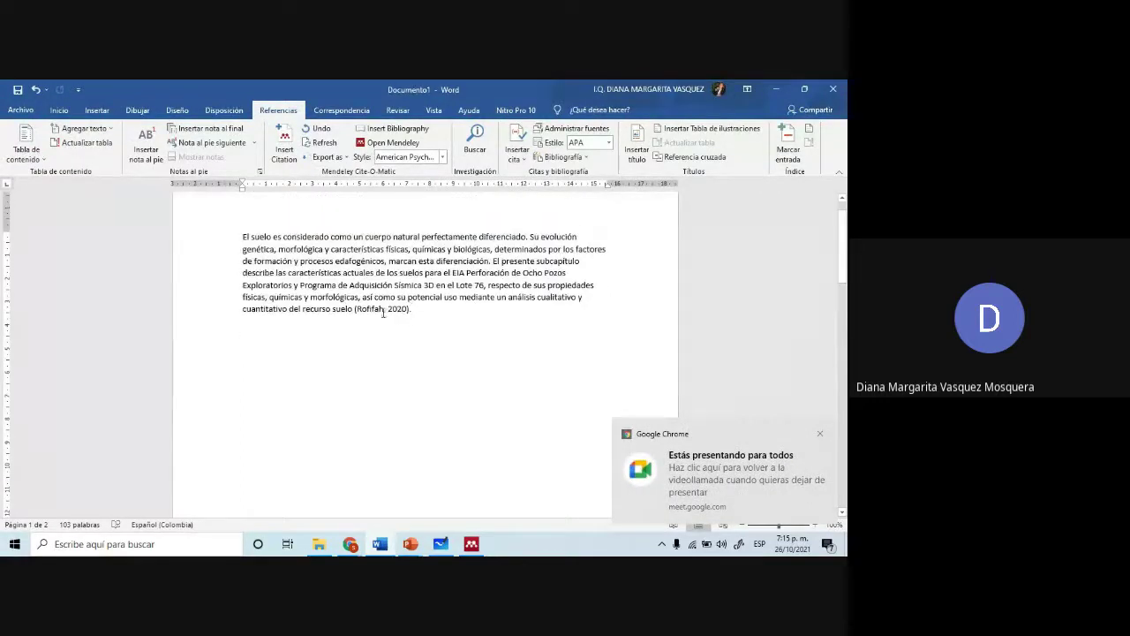
{"action": "scroll", "coordinate": [379, 345], "scroll_direction": "down", "scroll_amount": 10}
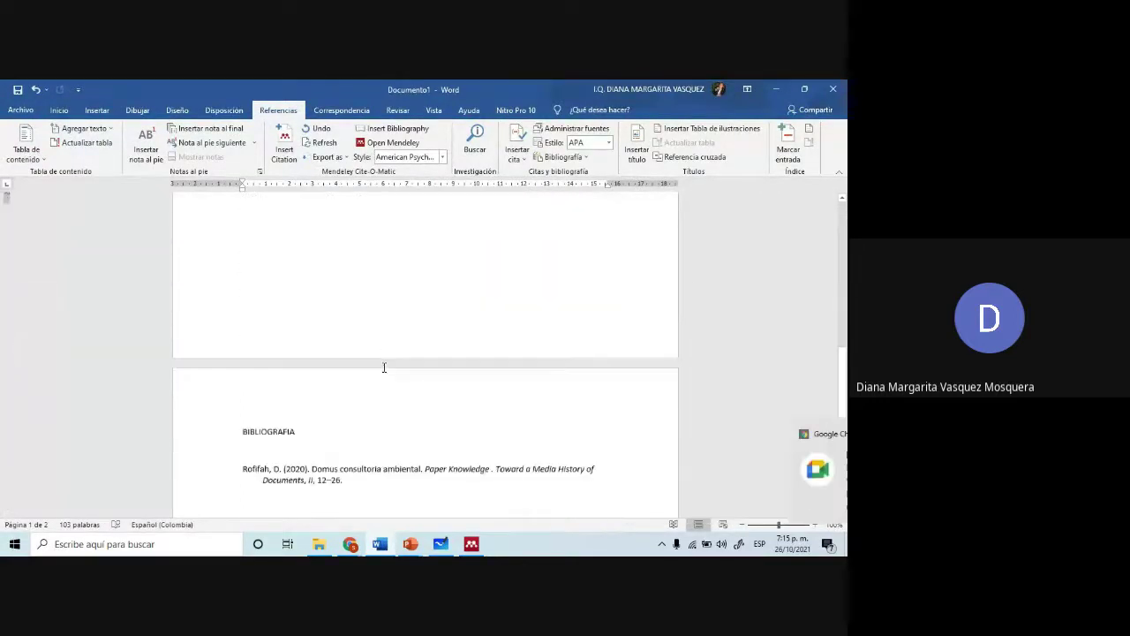
{"action": "scroll", "coordinate": [386, 365], "scroll_direction": "down", "scroll_amount": 2}
{"action": "left_click", "coordinate": [244, 276]}
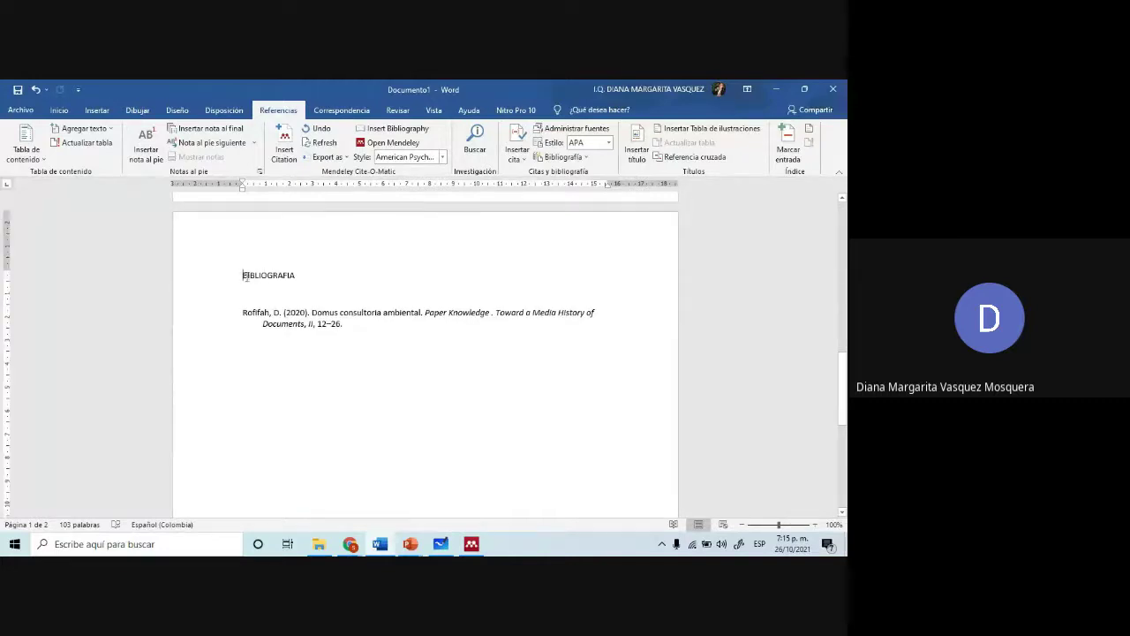
{"action": "scroll", "coordinate": [326, 305], "scroll_direction": "up", "scroll_amount": 2}
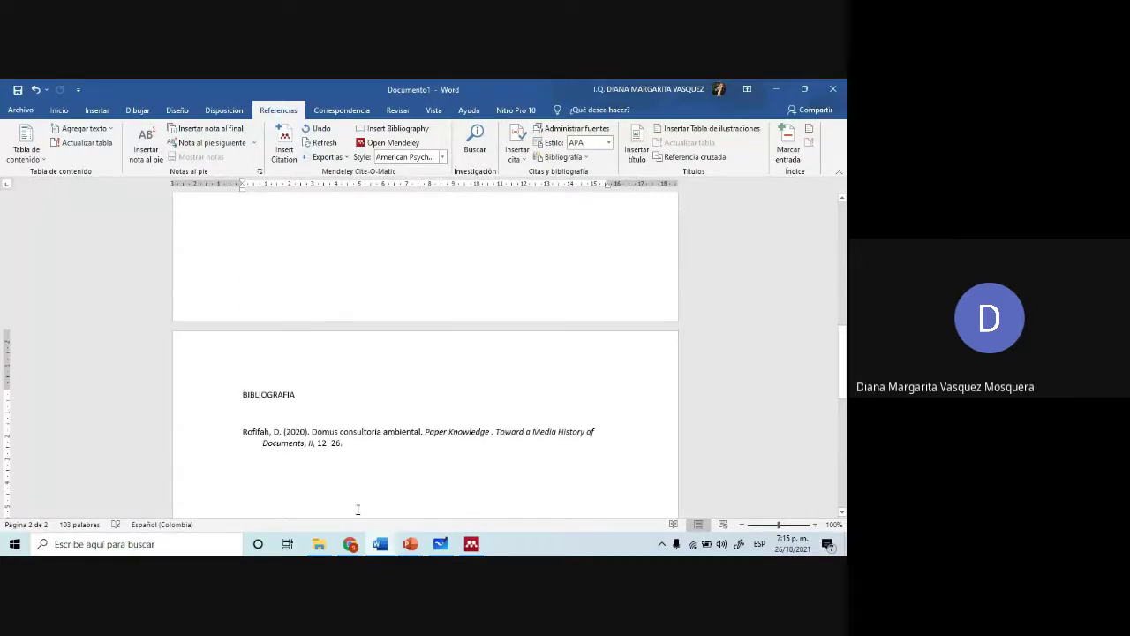
{"action": "scroll", "coordinate": [358, 509], "scroll_direction": "up", "scroll_amount": 7}
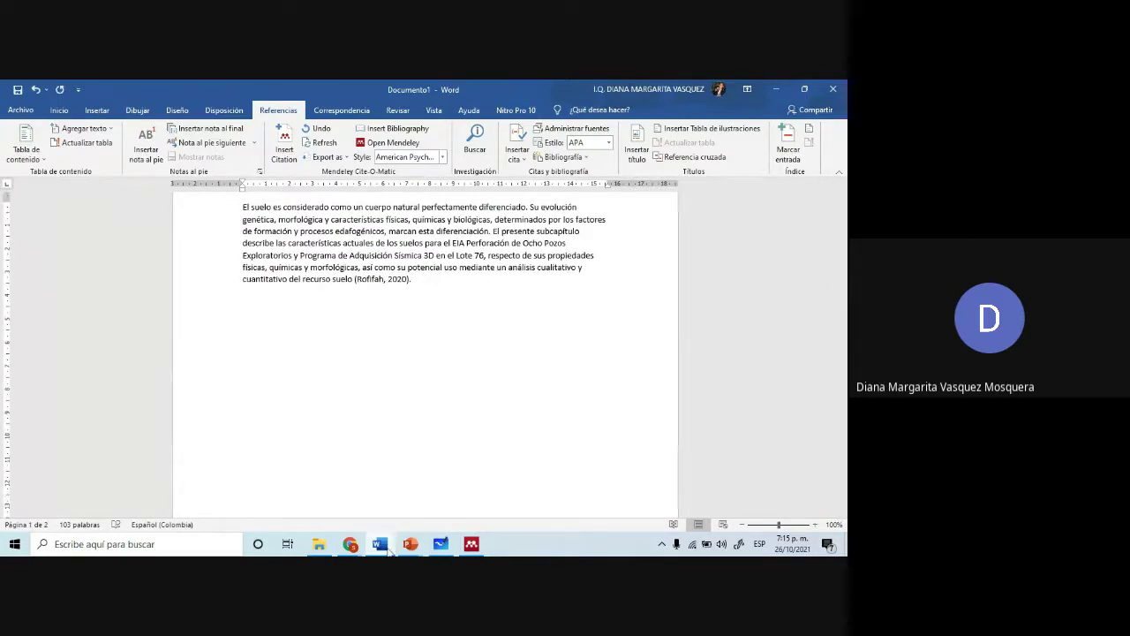
- Copy the paragraph starting "Los suelos de la zona de estudio" from the source PDF into the Word document below the cited paragraph
{"action": "left_click", "coordinate": [351, 544]}
{"action": "left_click", "coordinate": [316, 500]}
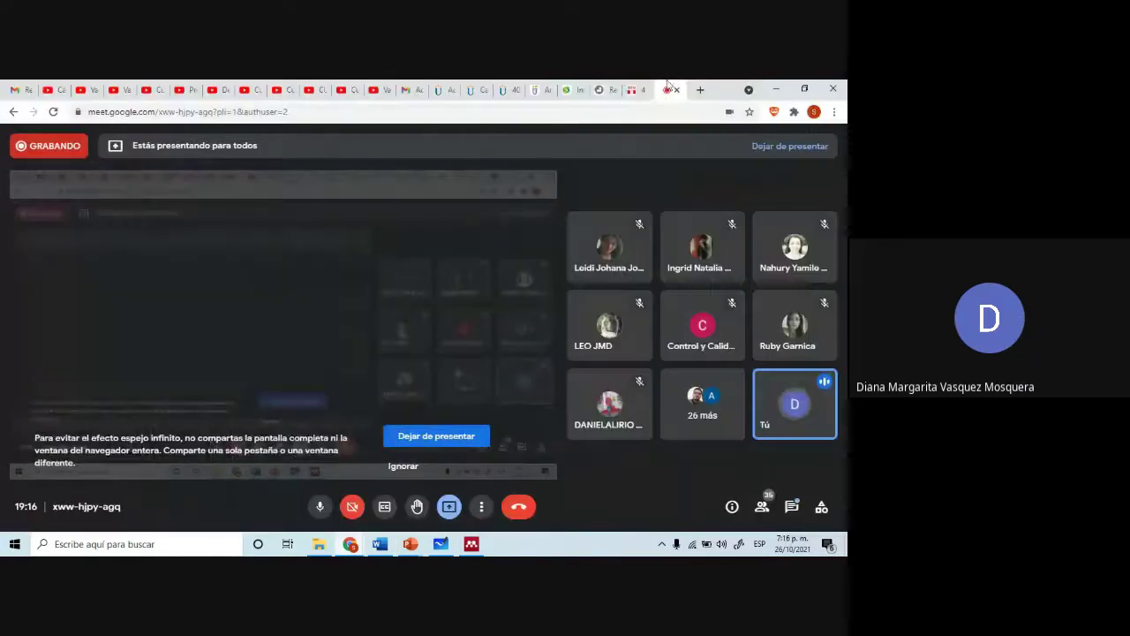
{"action": "left_click", "coordinate": [631, 90]}
{"action": "scroll", "coordinate": [319, 256], "scroll_direction": "down", "scroll_amount": 3}
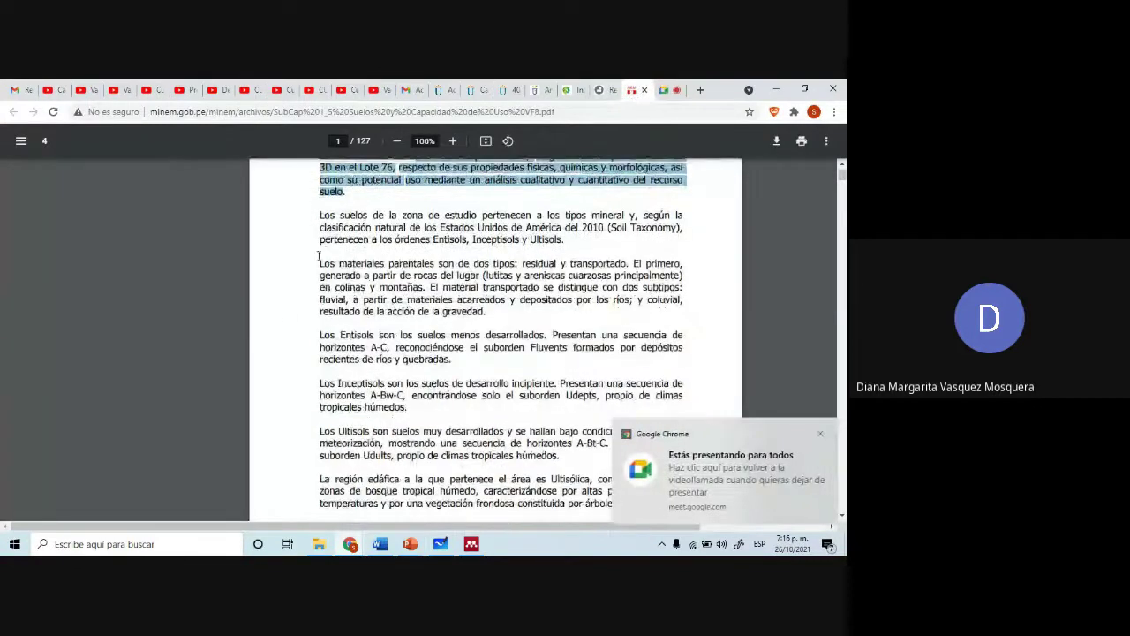
{"action": "left_click_drag", "start_coordinate": [319, 212], "coordinate": [565, 241]}
{"action": "key", "text": "ctrl+c"}
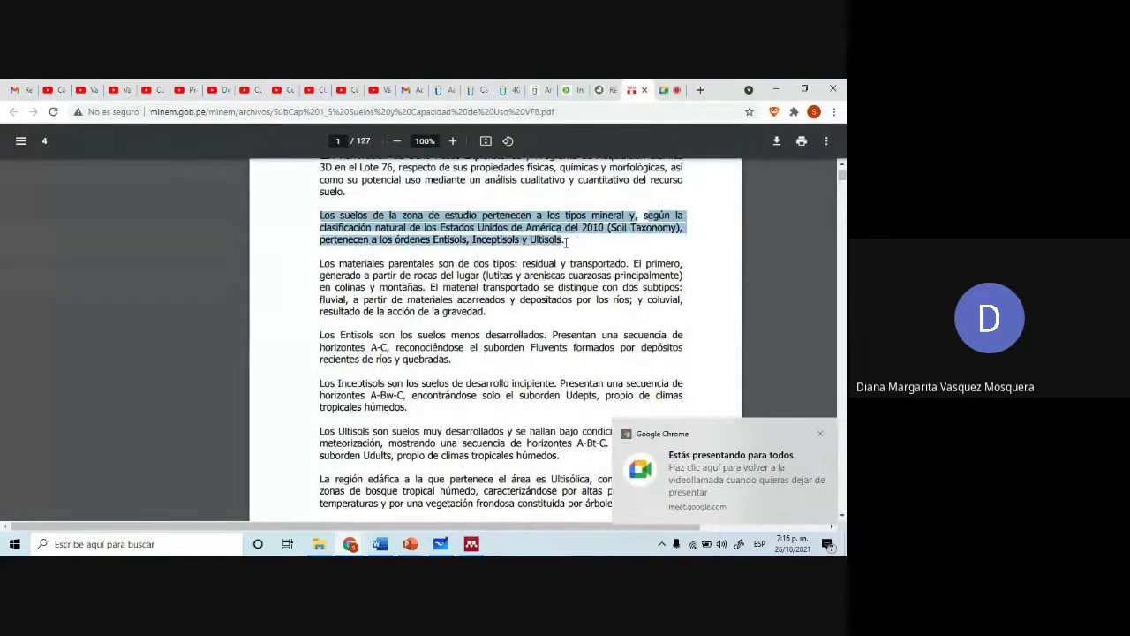
{"action": "left_click", "coordinate": [389, 546]}
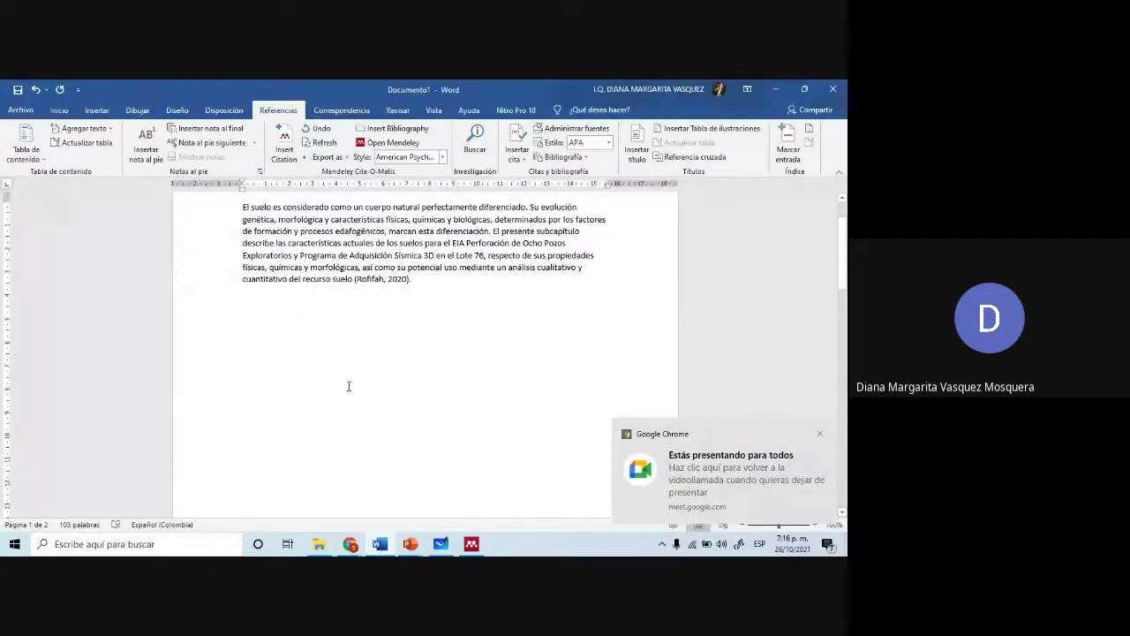
{"action": "key", "text": "ctrl+v"}
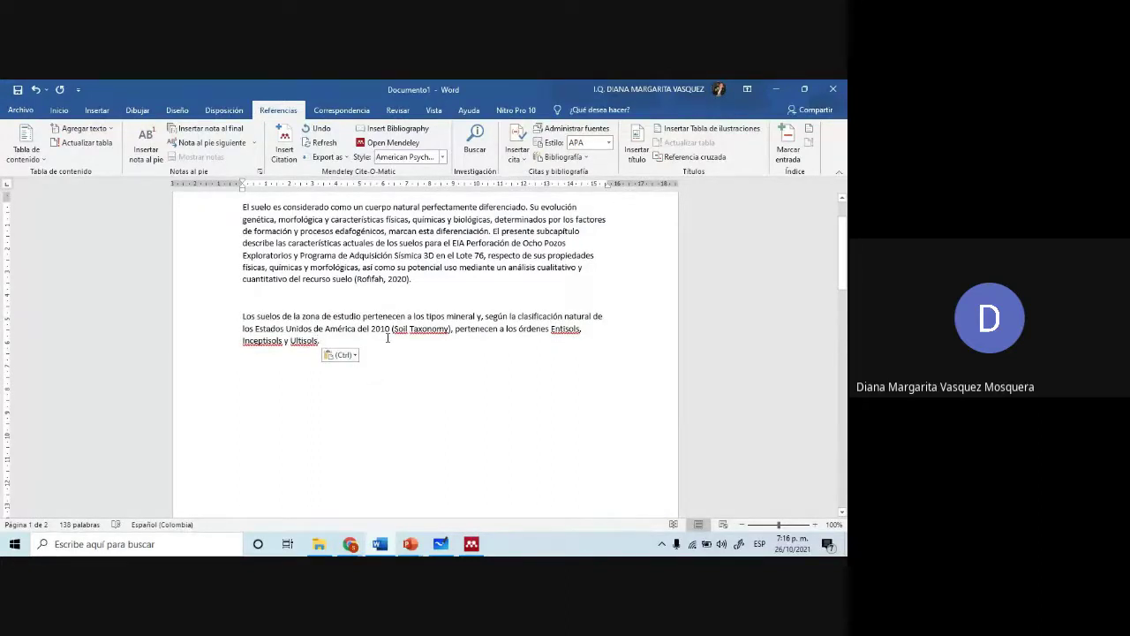
- Insert a Mendeley citation for "Mercury in fish and its importance in health" at the end of the newly pasted paragraph
{"action": "key", "text": "Escape"}
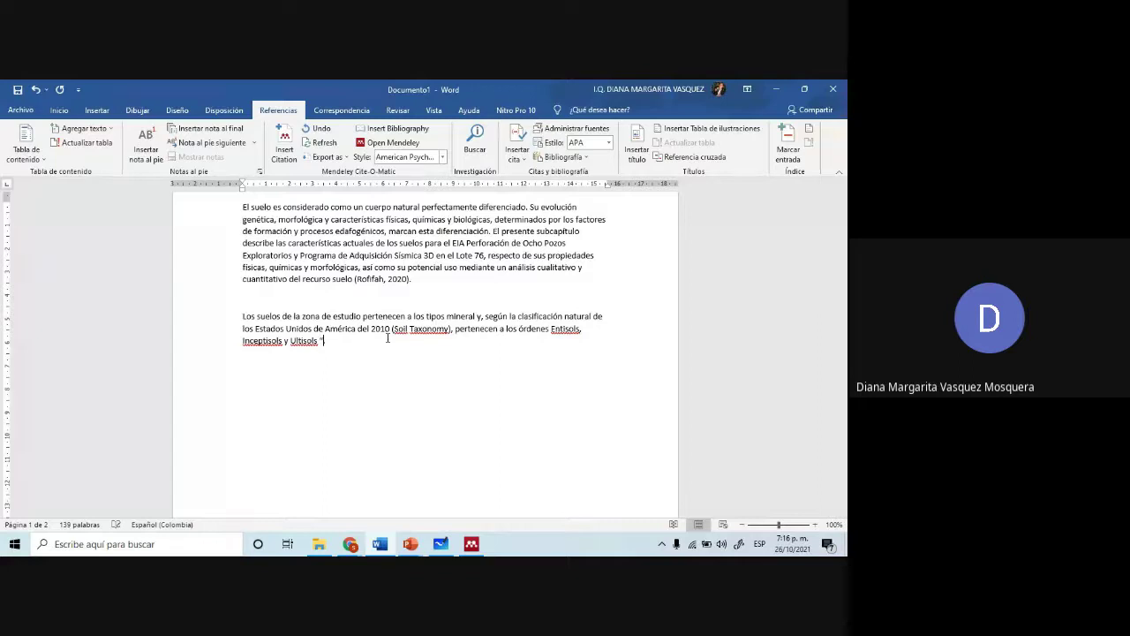
{"action": "key", "text": "alt+m"}
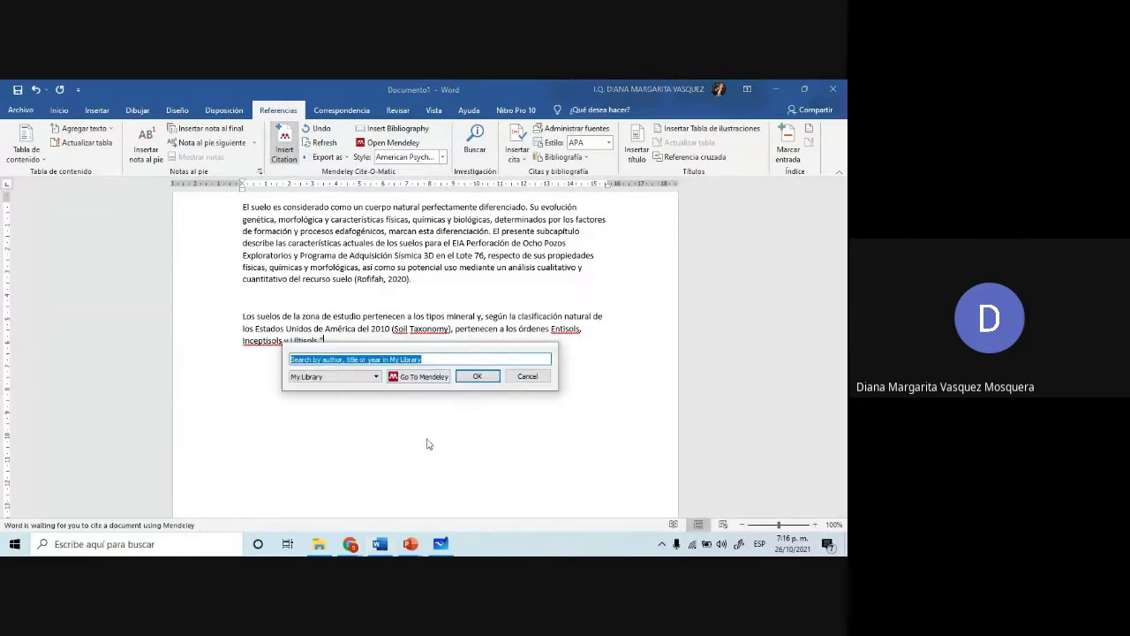
{"action": "left_click", "coordinate": [413, 379]}
{"action": "left_click", "coordinate": [318, 245]}
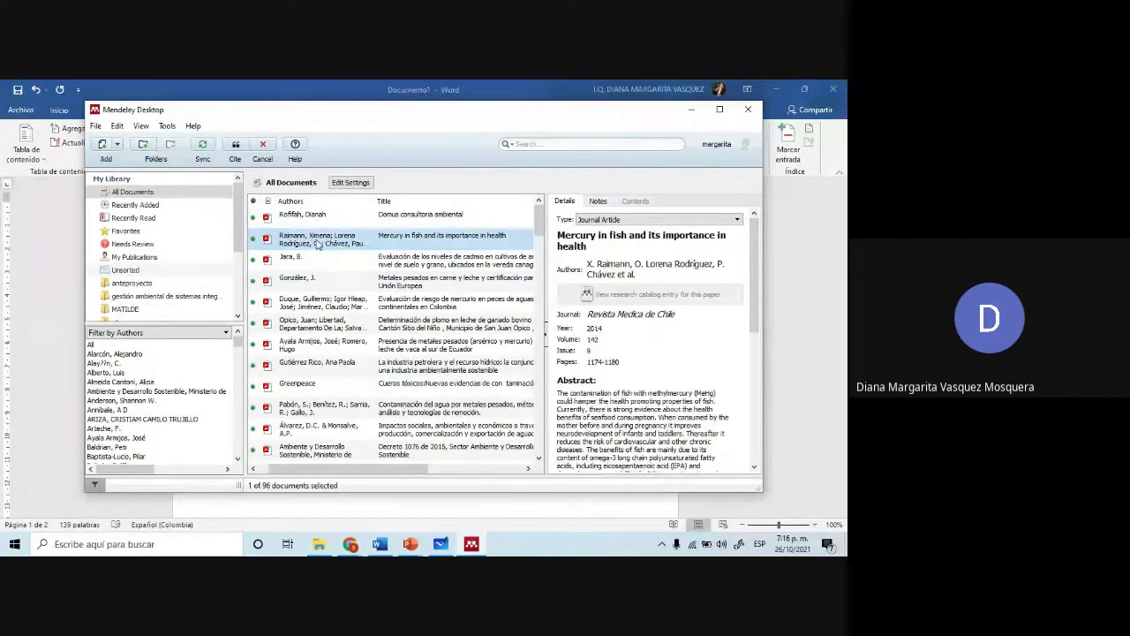
{"action": "left_click", "coordinate": [236, 149]}
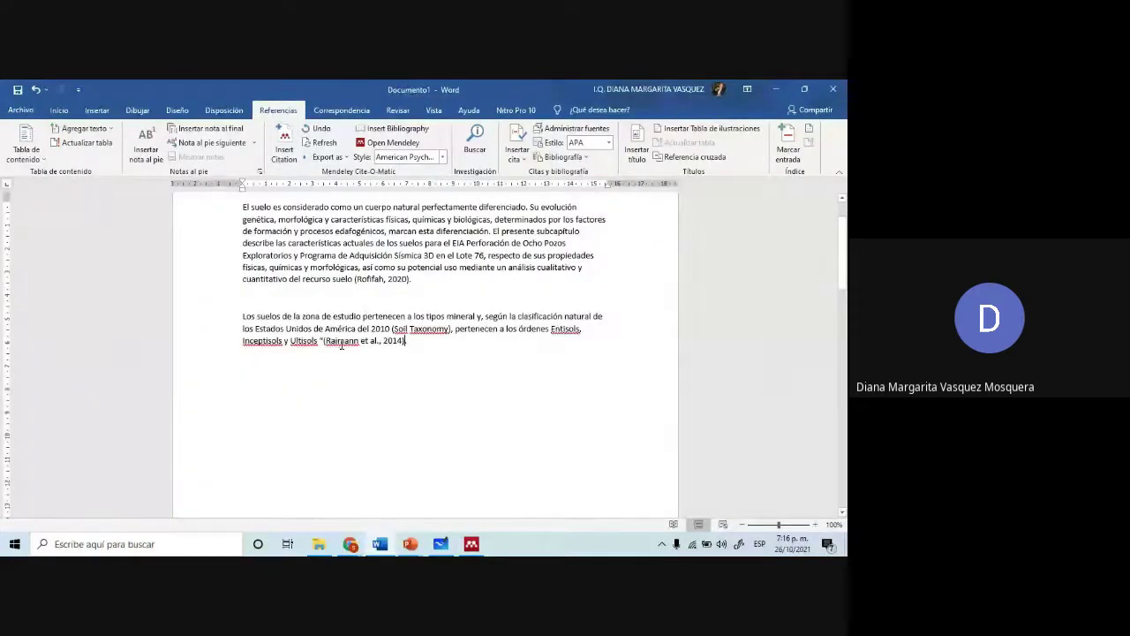
- Inspect the new in-text citation and the updated reference list under the BIBLIOGRAFIA heading
{"action": "left_click", "coordinate": [360, 343]}
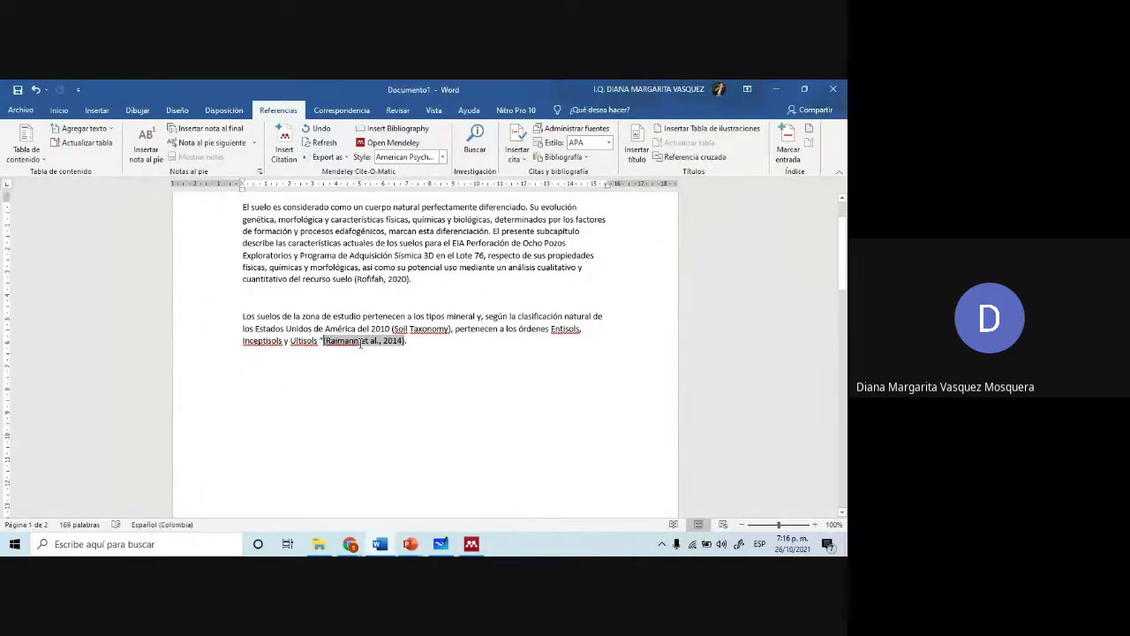
{"action": "scroll", "coordinate": [382, 365], "scroll_direction": "down", "scroll_amount": 10}
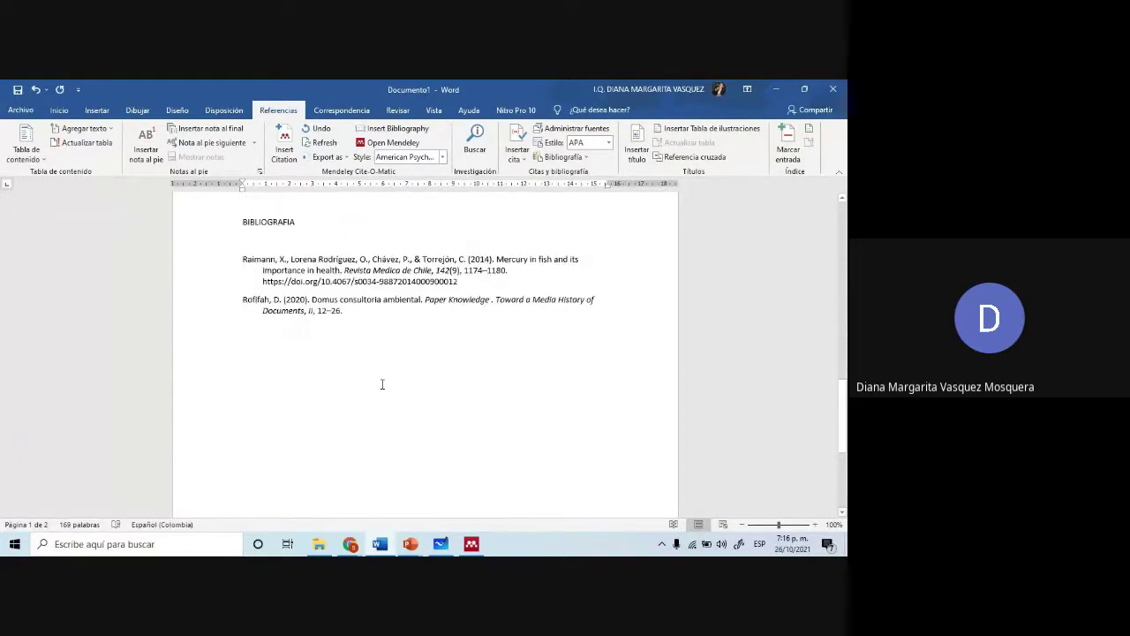
{"action": "left_click", "coordinate": [307, 336]}
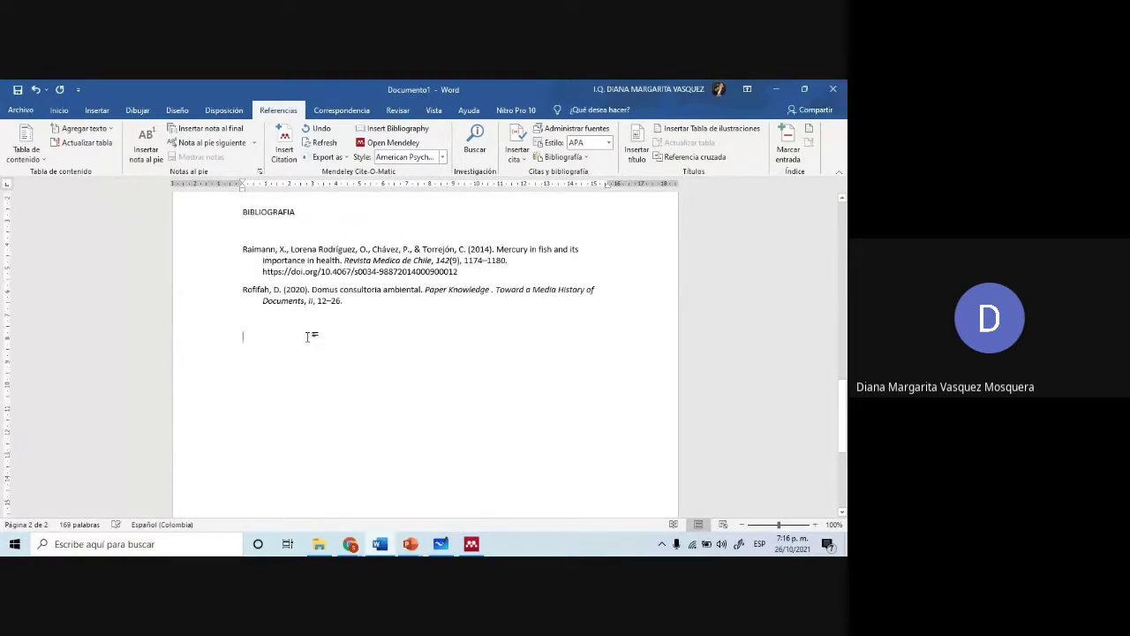
{"action": "left_click", "coordinate": [348, 312], "text": "shift"}
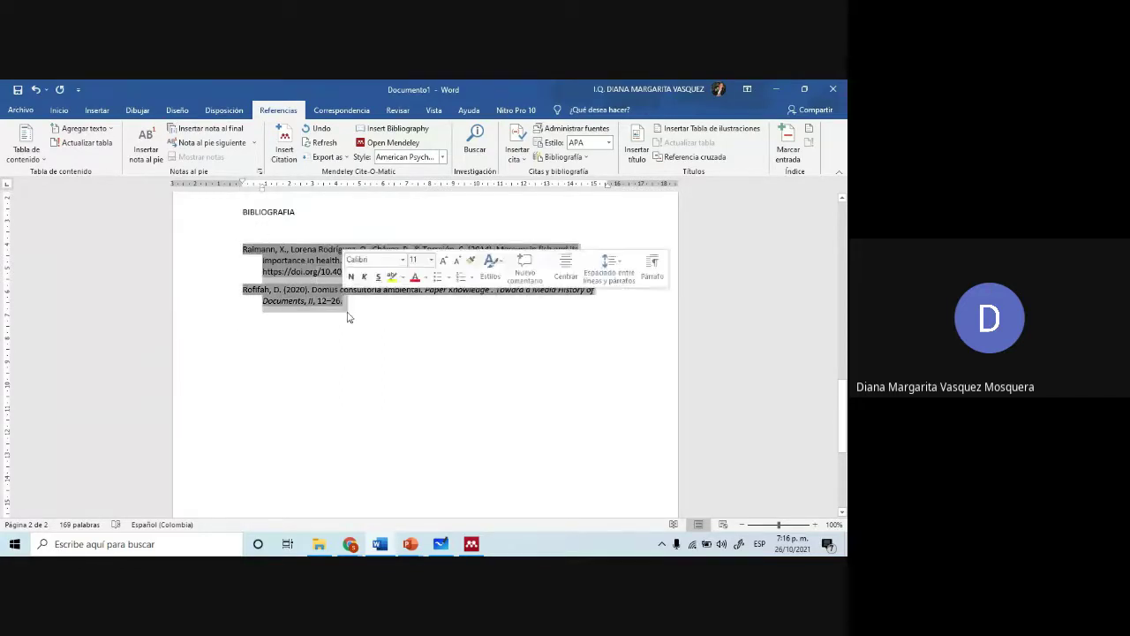
{"action": "left_click", "coordinate": [343, 323]}
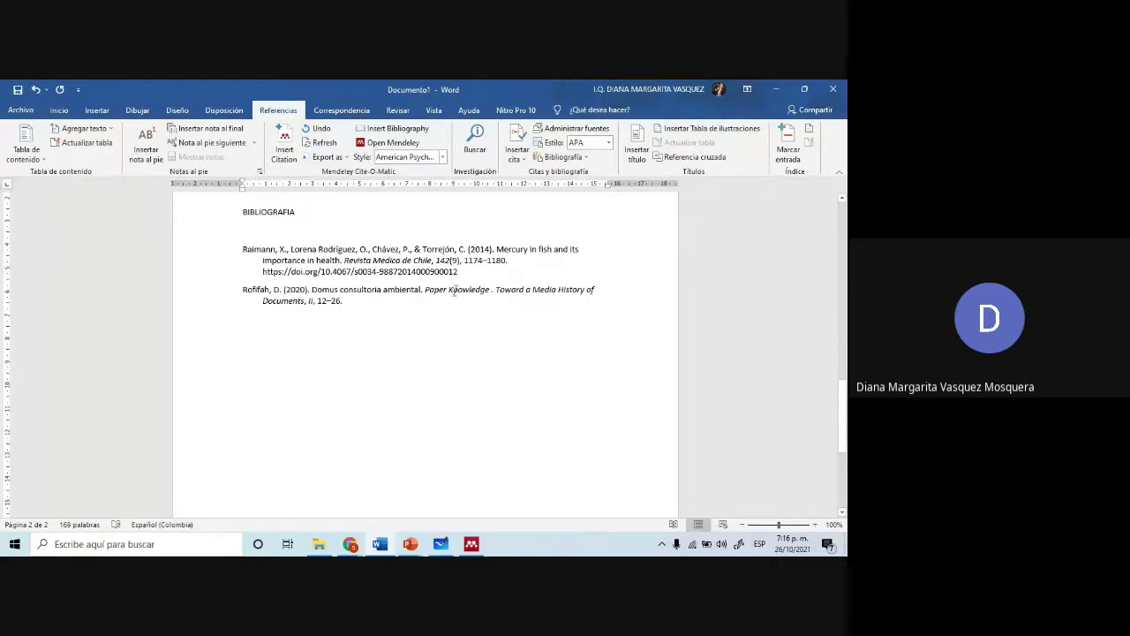
{"action": "left_click", "coordinate": [352, 303]}
{"action": "left_click", "coordinate": [271, 321]}
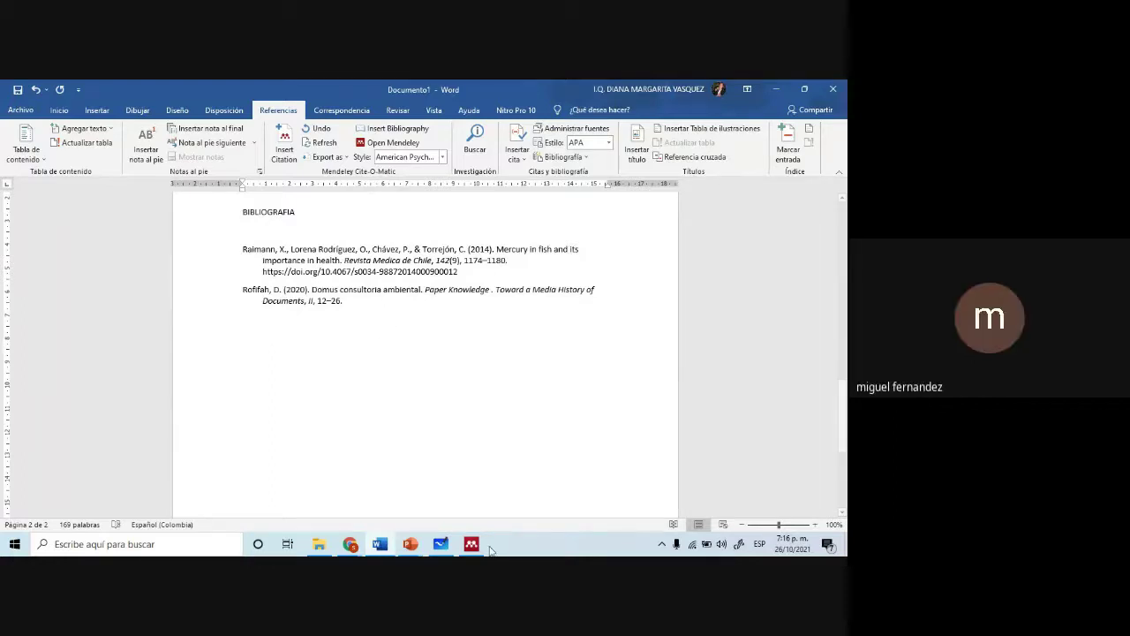
{"action": "mouse_move", "coordinate": [351, 543]}
{"action": "left_click", "coordinate": [277, 507]}
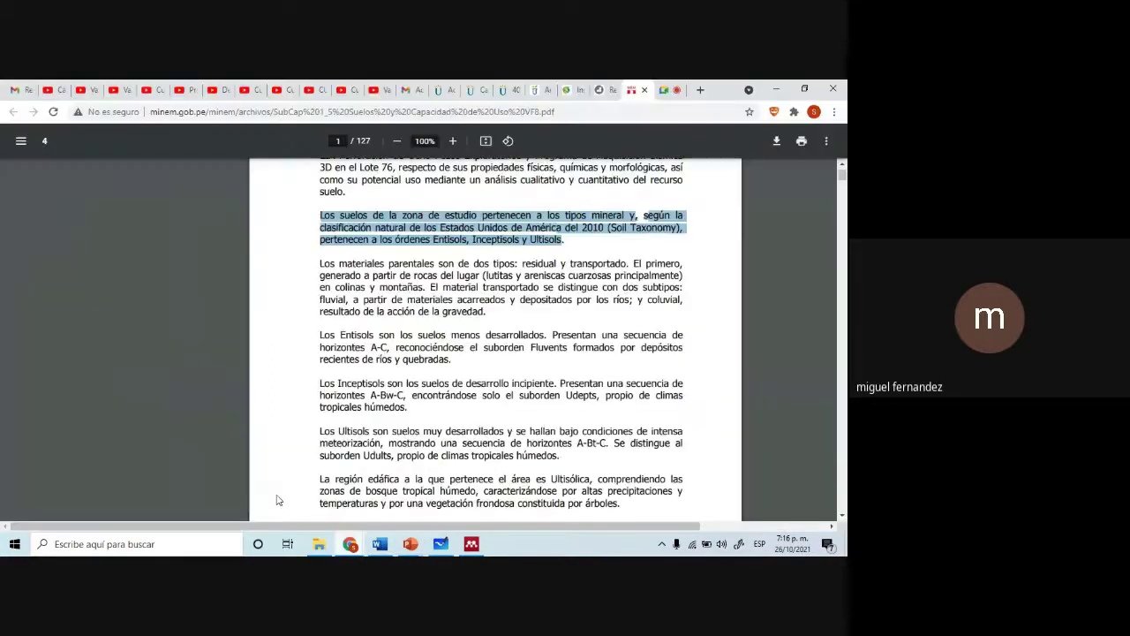
{"action": "left_click", "coordinate": [668, 89]}
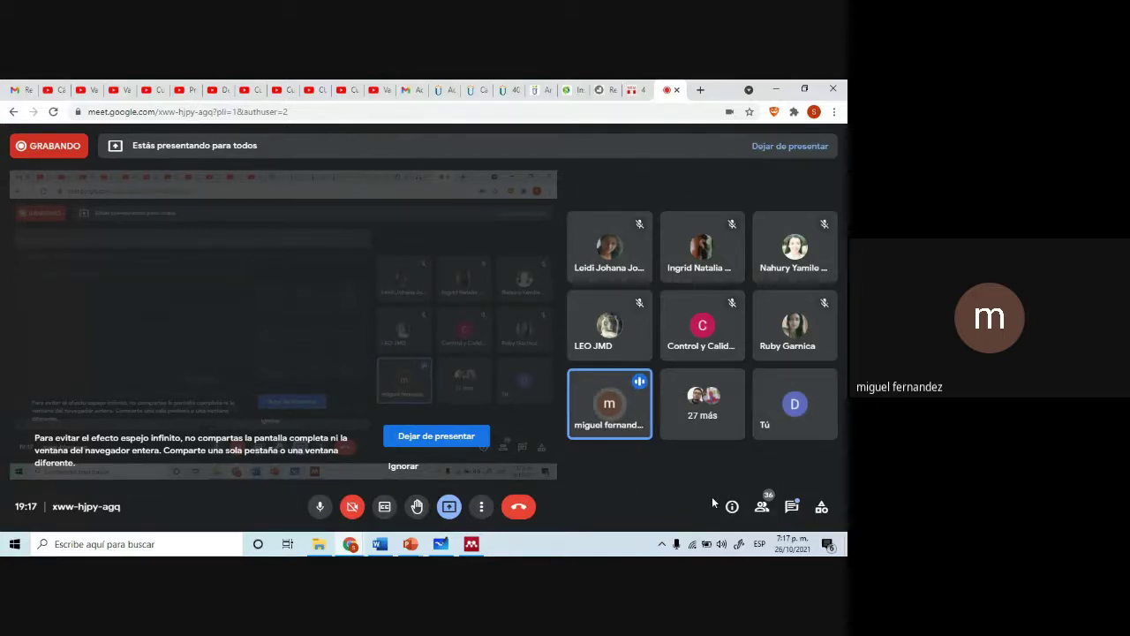
{"action": "left_click", "coordinate": [791, 507]}
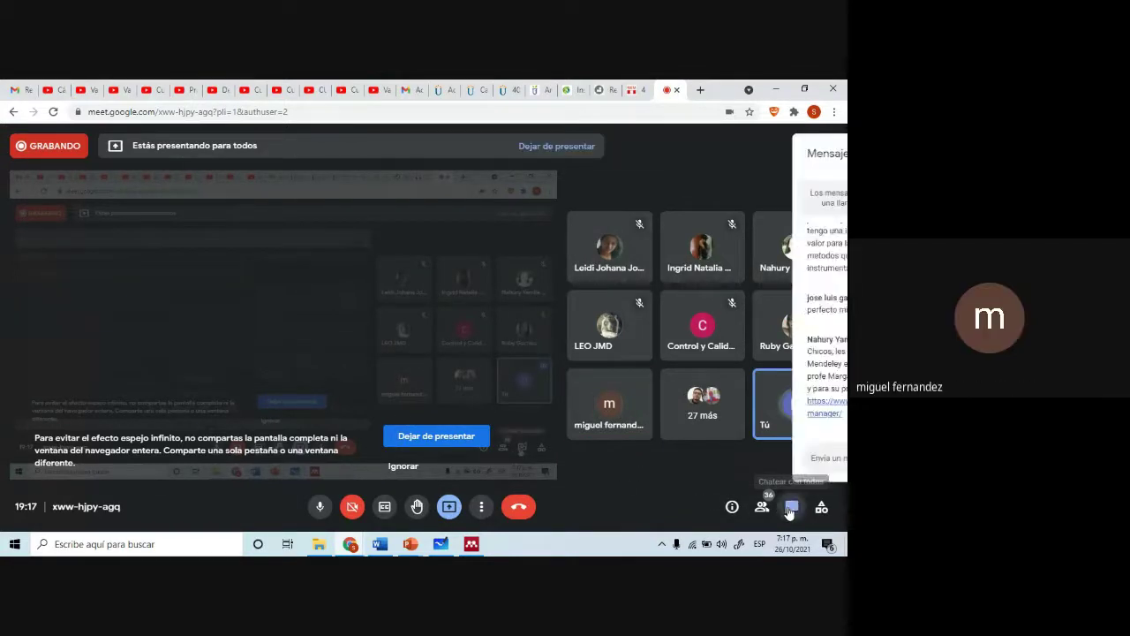
{"action": "scroll", "coordinate": [678, 380], "scroll_direction": "up", "scroll_amount": 2}
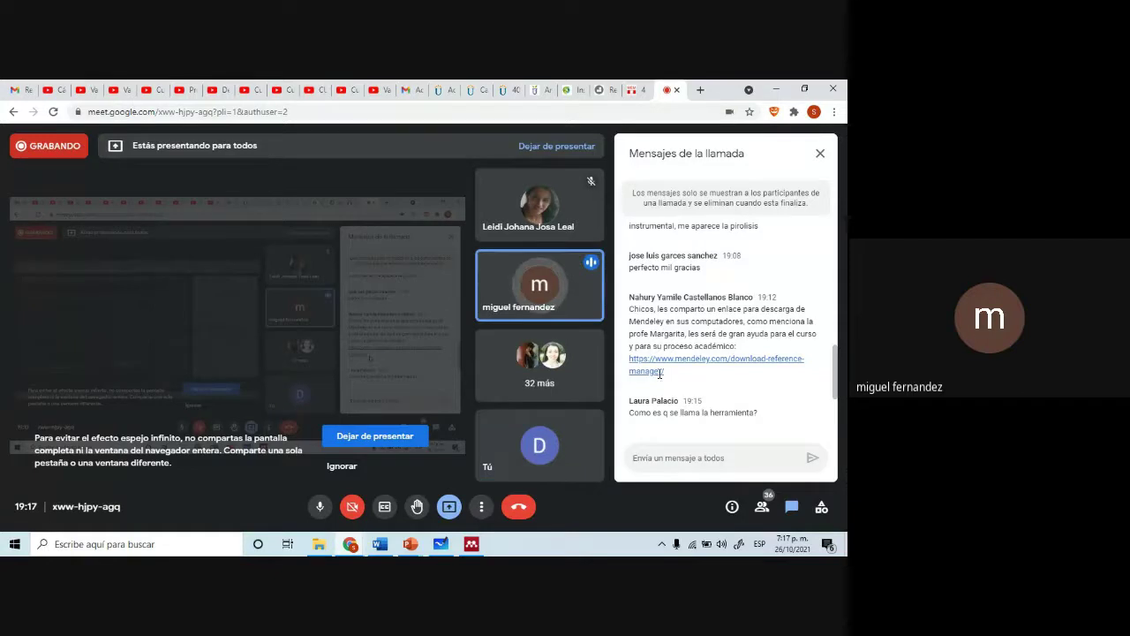
{"action": "left_click_drag", "start_coordinate": [668, 378], "coordinate": [626, 367]}
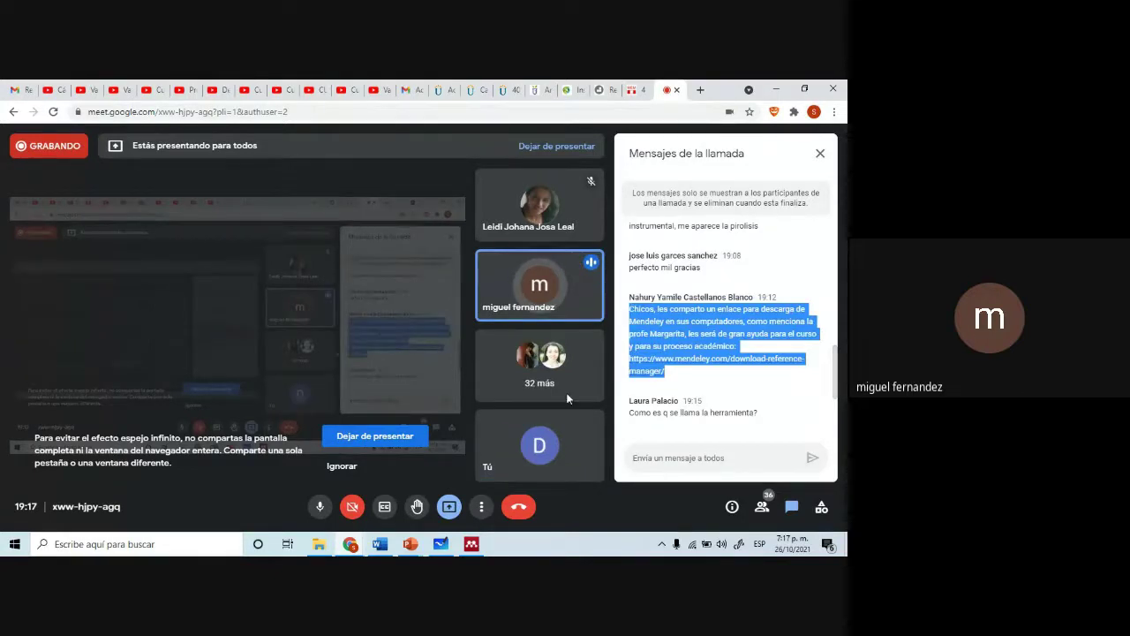
{"action": "left_click", "coordinate": [665, 458]}
{"action": "key", "text": "ctrl+v"}
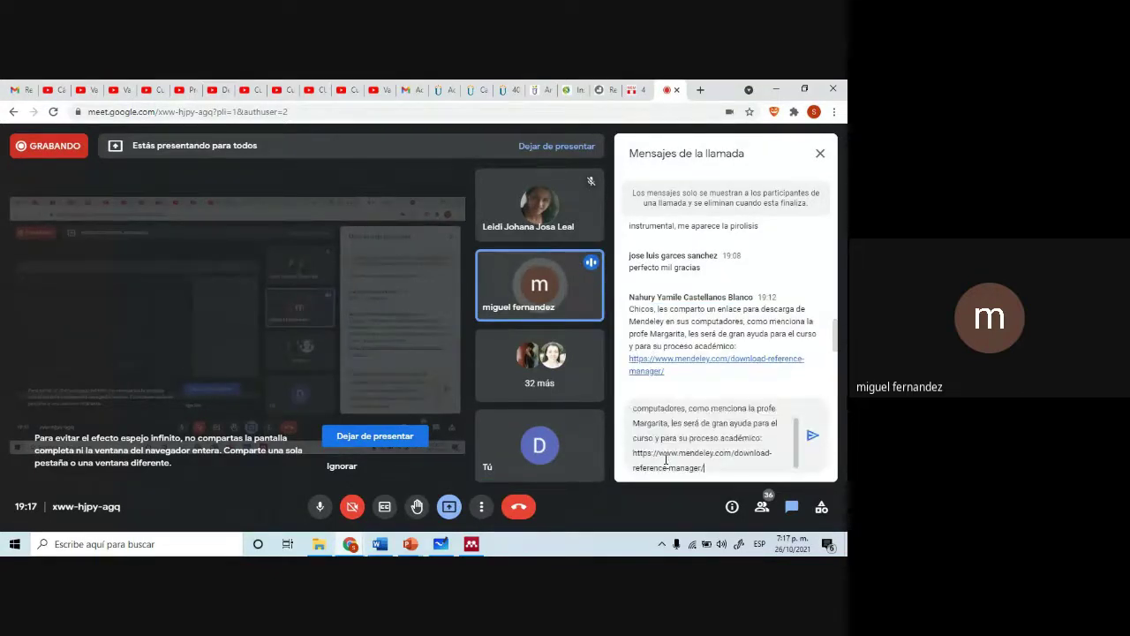
{"action": "key", "text": "ctrl+z"}
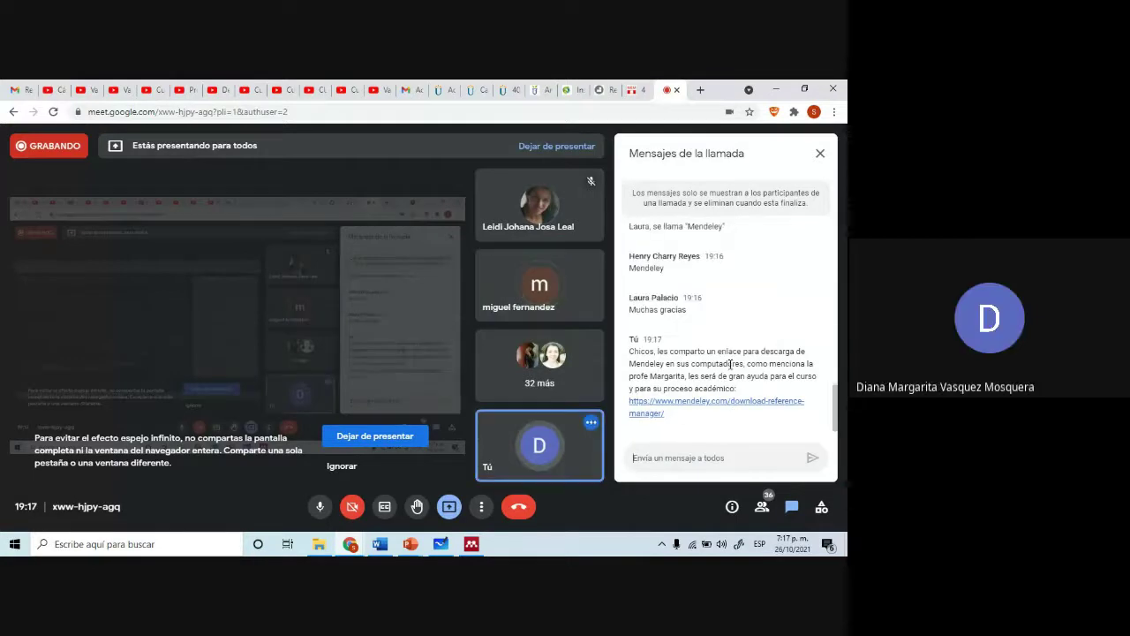
{"action": "scroll", "coordinate": [685, 353], "scroll_direction": "up", "scroll_amount": 3}
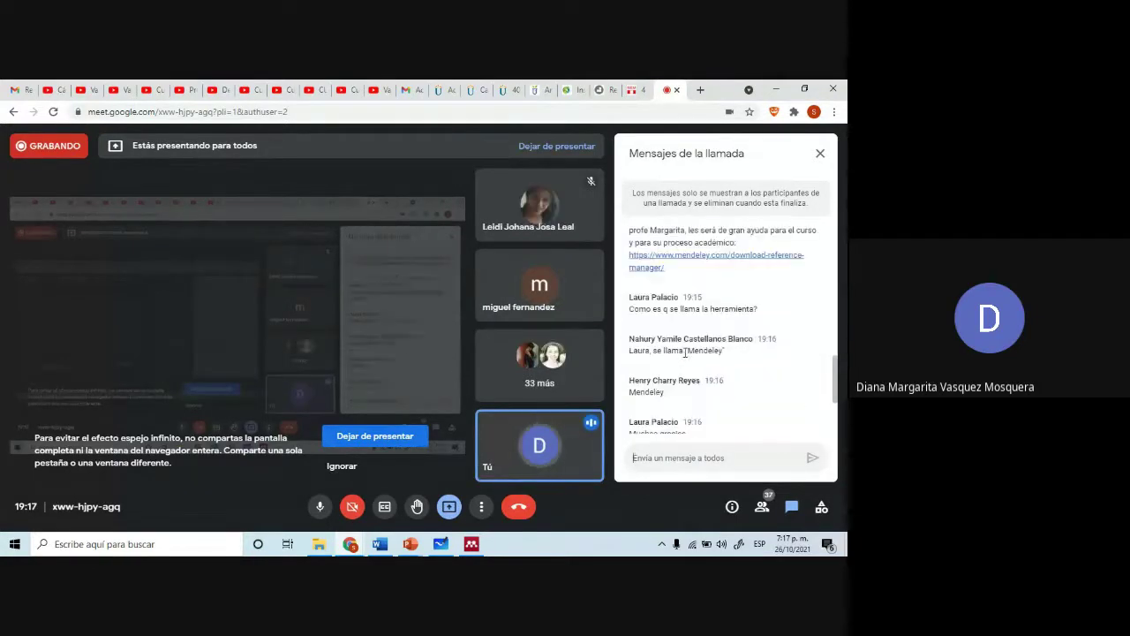
{"action": "scroll", "coordinate": [679, 352], "scroll_direction": "up", "scroll_amount": 2}
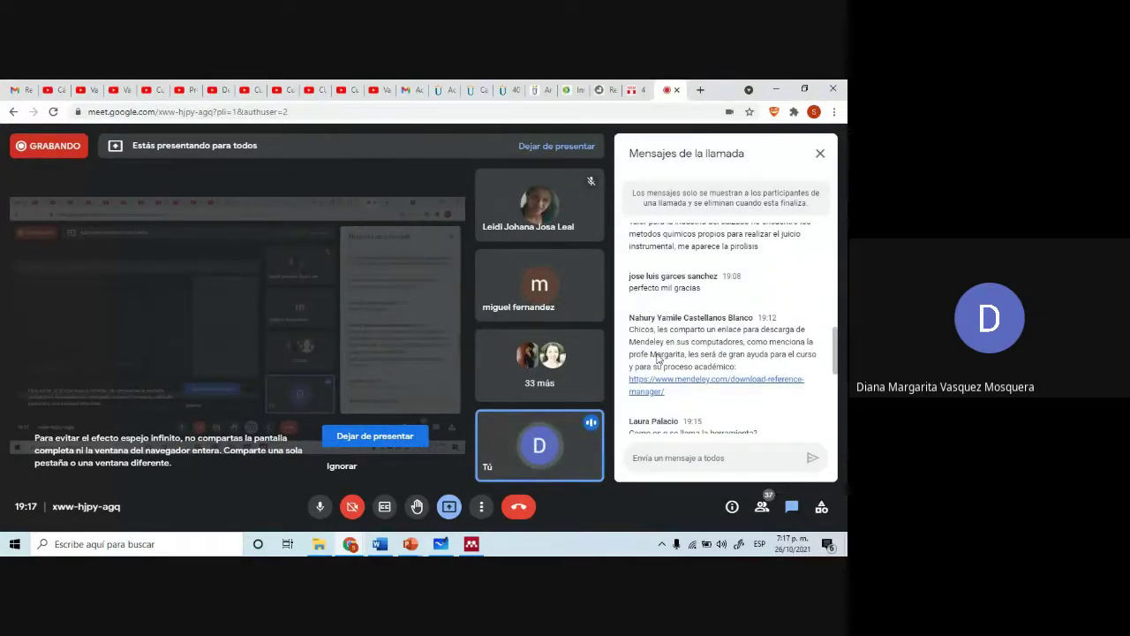
{"action": "scroll", "coordinate": [660, 361], "scroll_direction": "down", "scroll_amount": 5}
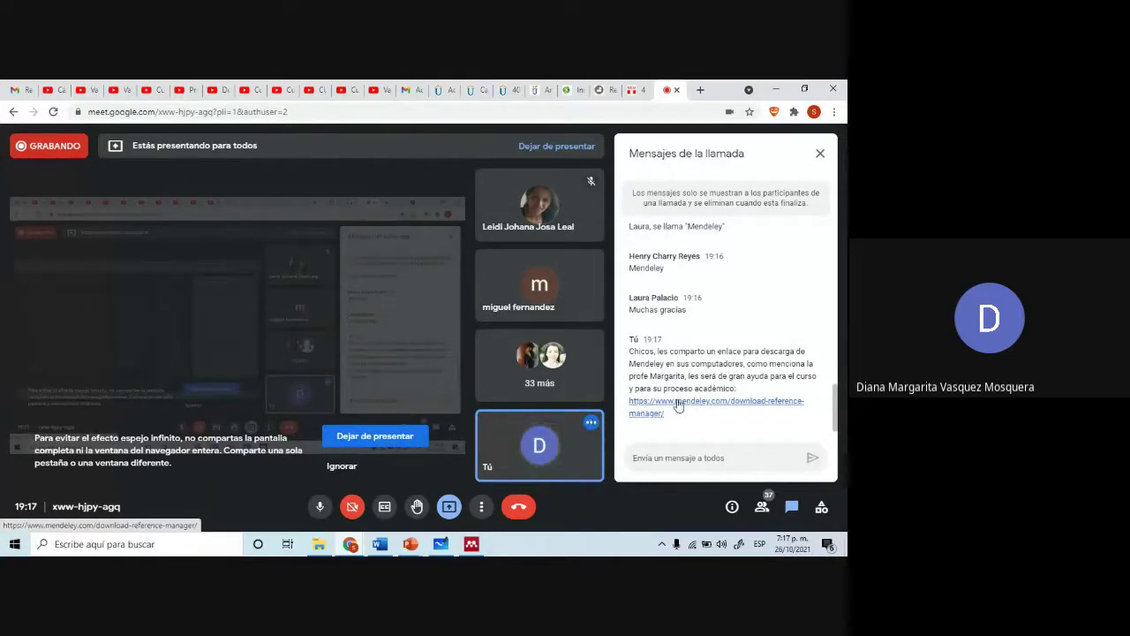
- Switch to Mendeley Desktop and browse the contents of the library's custom folders, from SIG up to anteproyecto
{"action": "key", "text": "alt+Tab"}
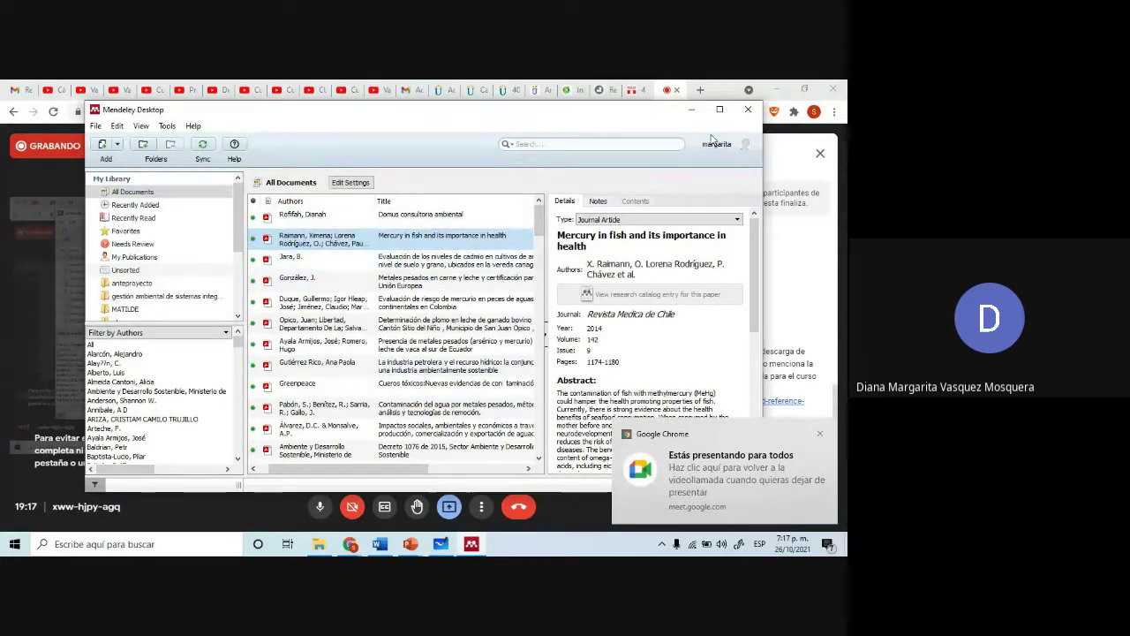
{"action": "scroll", "coordinate": [133, 265], "scroll_direction": "down", "scroll_amount": 3}
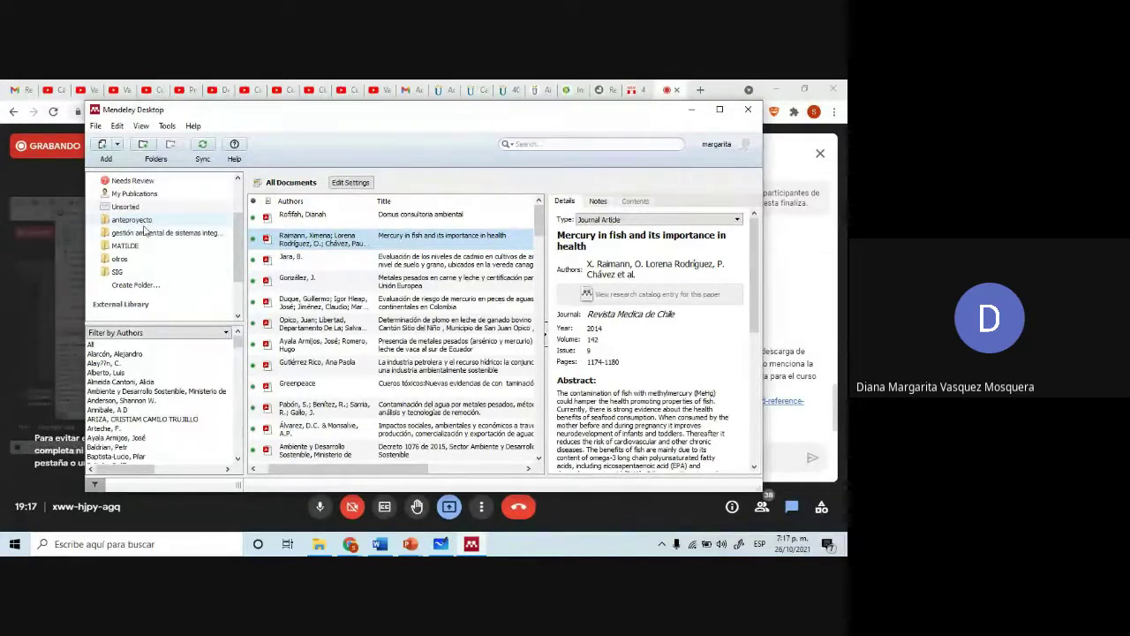
{"action": "left_click", "coordinate": [142, 220]}
{"action": "left_click", "coordinate": [123, 271]}
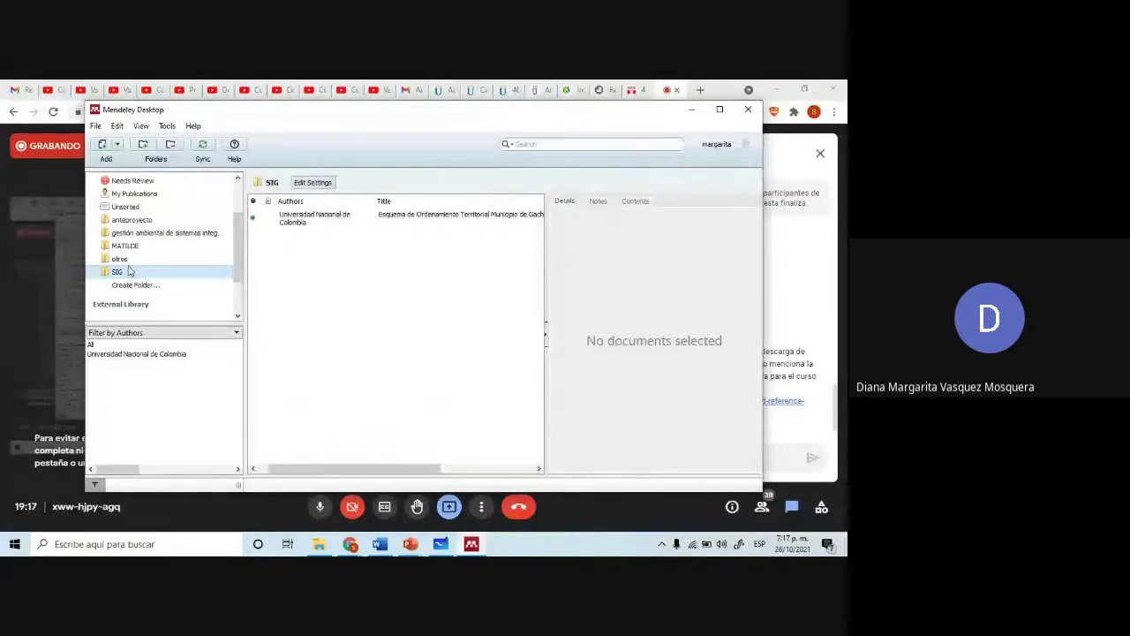
{"action": "left_click", "coordinate": [128, 259]}
{"action": "left_click", "coordinate": [133, 245]}
{"action": "left_click", "coordinate": [141, 232]}
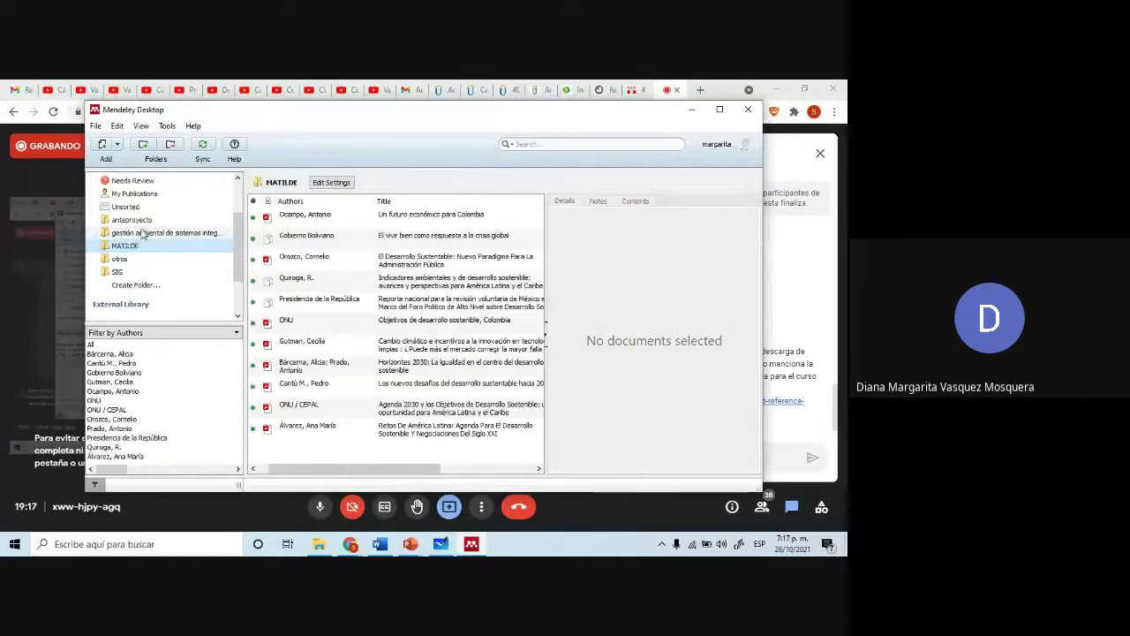
{"action": "left_click", "coordinate": [137, 219]}
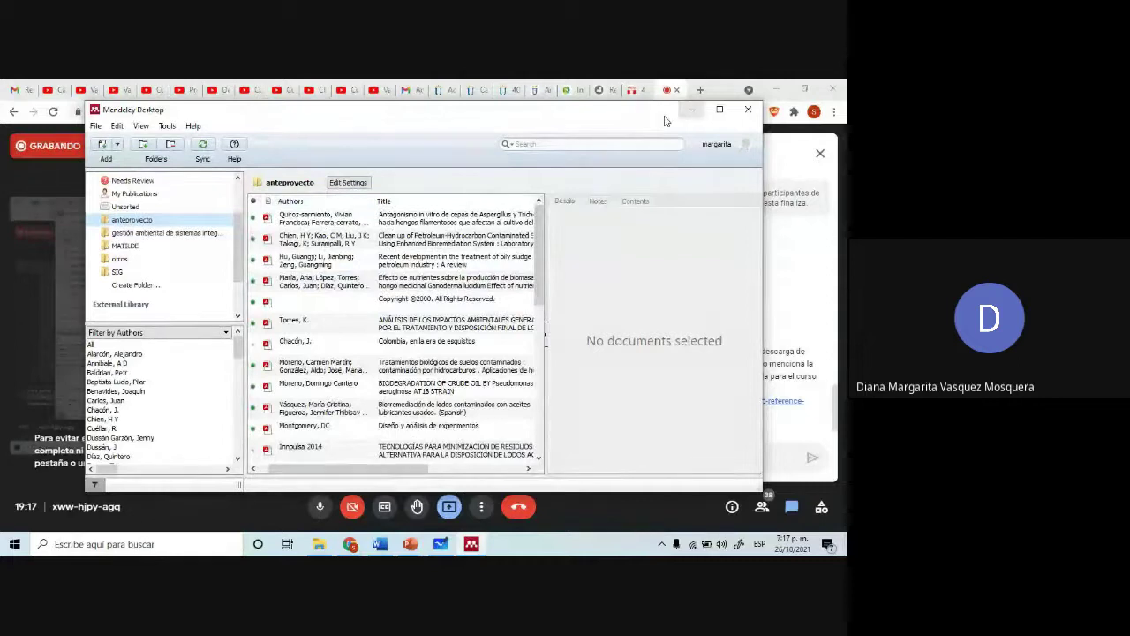
- Look at the recent files in File Explorer and at Mendeley's Add Files dialog, leaving it without adding a document
{"action": "left_click", "coordinate": [13, 312]}
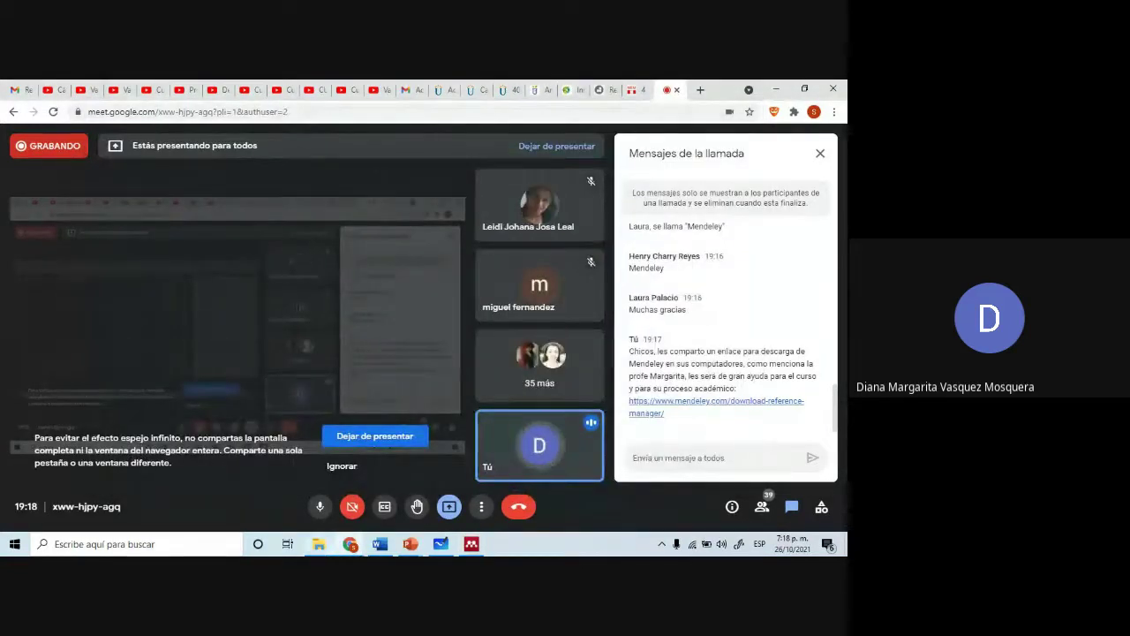
{"action": "left_click", "coordinate": [319, 544]}
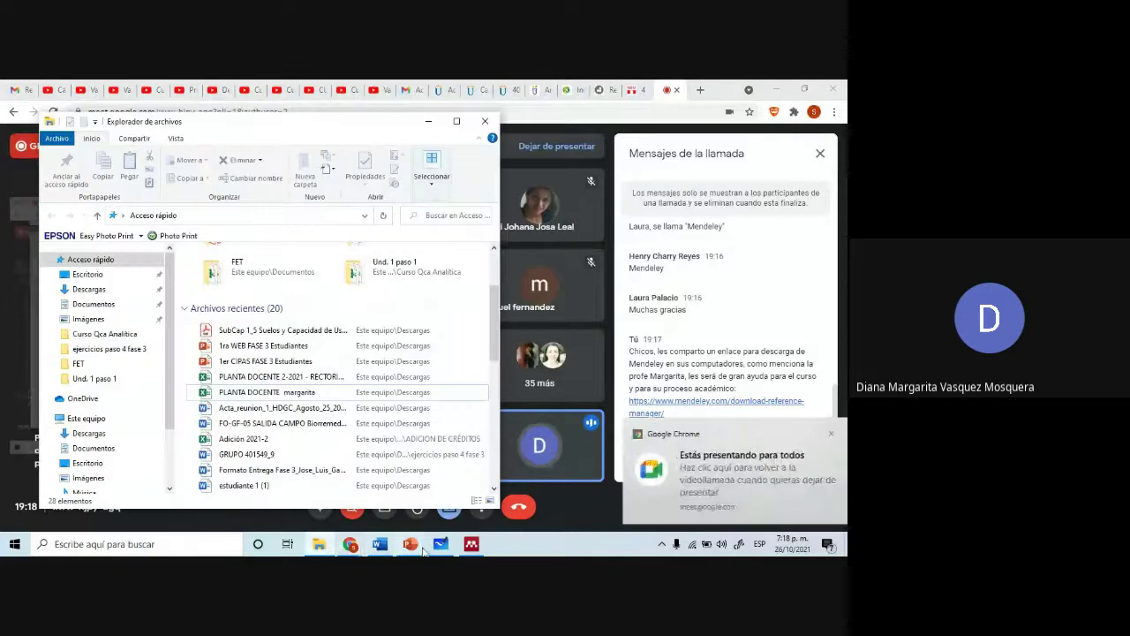
{"action": "left_click", "coordinate": [471, 544]}
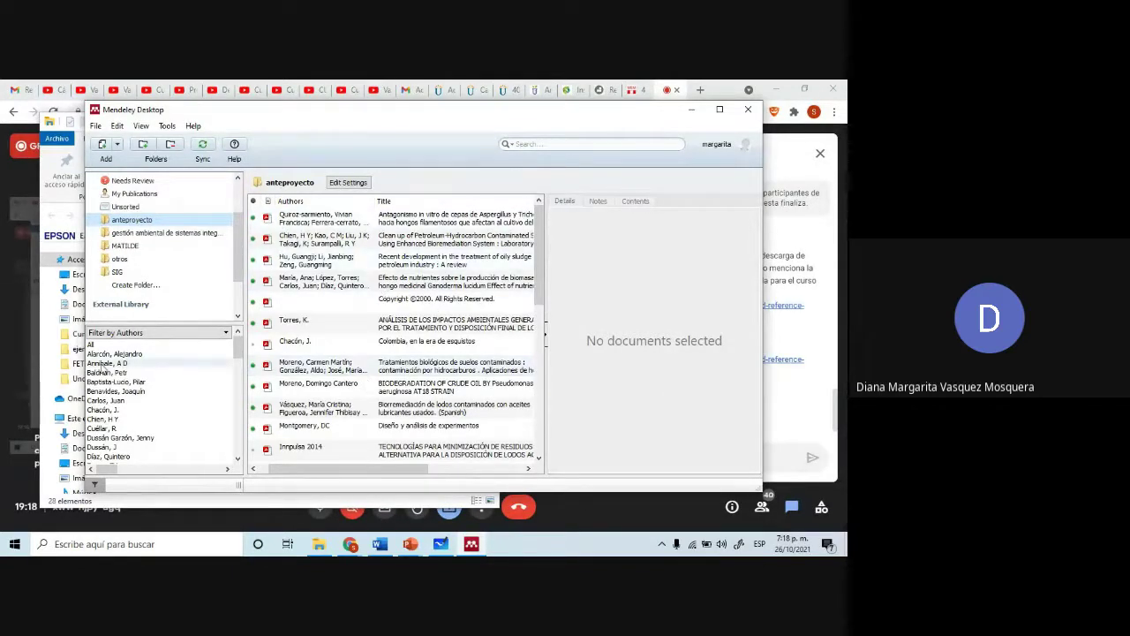
{"action": "left_click", "coordinate": [102, 147]}
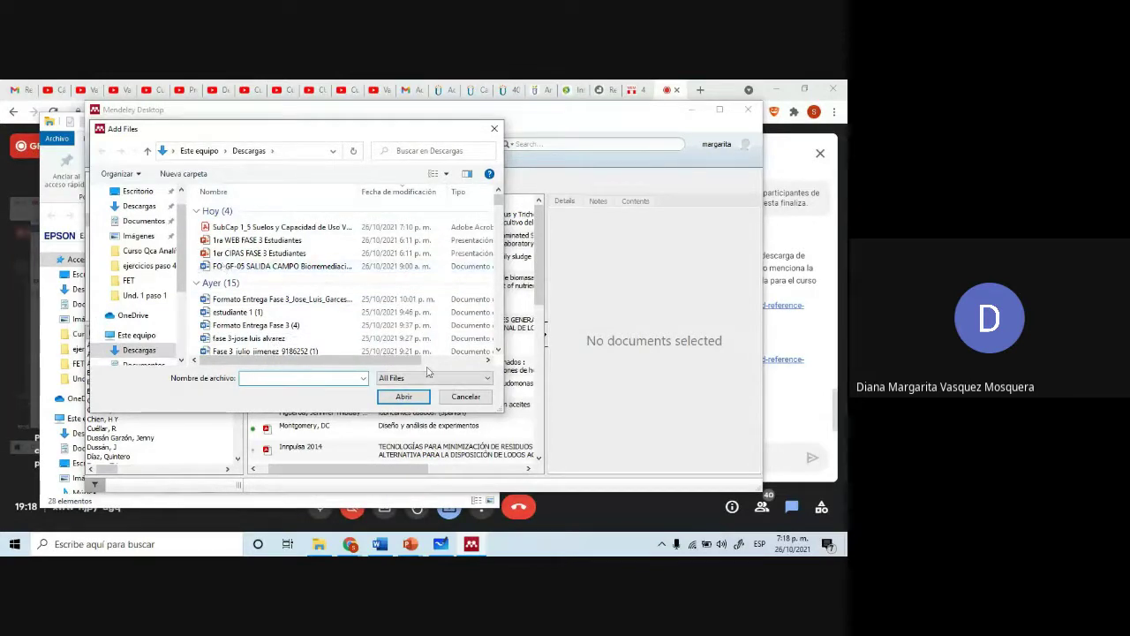
{"action": "left_click", "coordinate": [465, 396]}
- Review the references stored in Mendeley's anteproyecto folder down to the end of the list
{"action": "scroll", "coordinate": [336, 318], "scroll_direction": "down", "scroll_amount": 5}
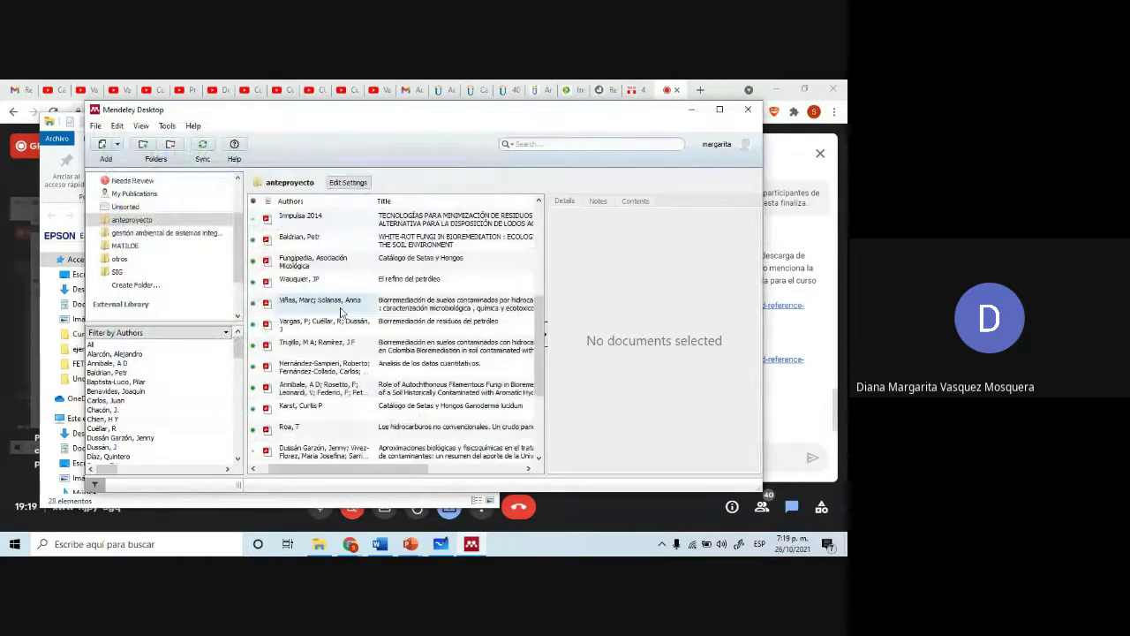
{"action": "scroll", "coordinate": [341, 316], "scroll_direction": "down", "scroll_amount": 3}
{"action": "left_click", "coordinate": [470, 544]}
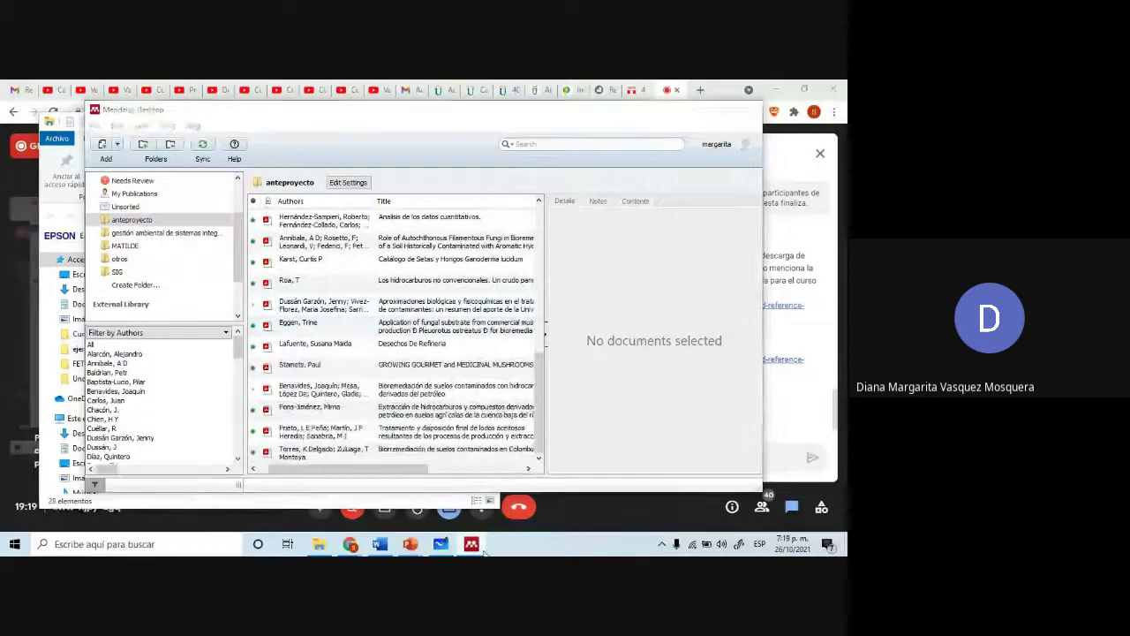
- Switch to the Word document and delete the whole reference list below the BIBLIOGRAFIA heading
{"action": "left_click", "coordinate": [378, 546]}
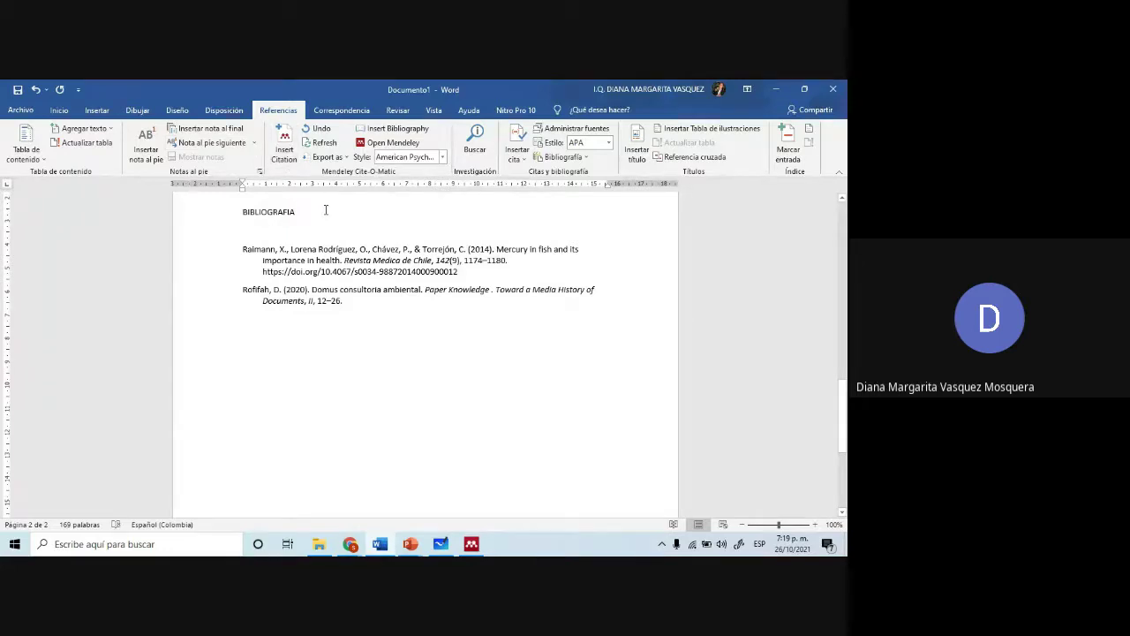
{"action": "scroll", "coordinate": [336, 327], "scroll_direction": "up", "scroll_amount": 3}
{"action": "scroll", "coordinate": [333, 333], "scroll_direction": "down", "scroll_amount": 1}
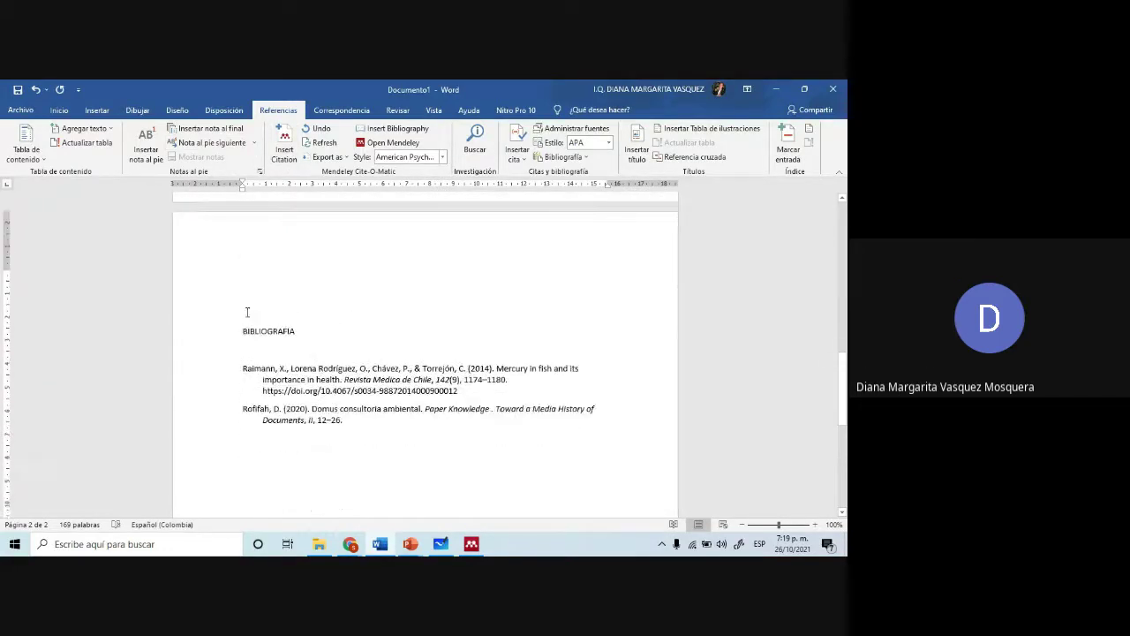
{"action": "left_click_drag", "start_coordinate": [244, 368], "coordinate": [354, 444]}
{"action": "key", "text": "Delete"}
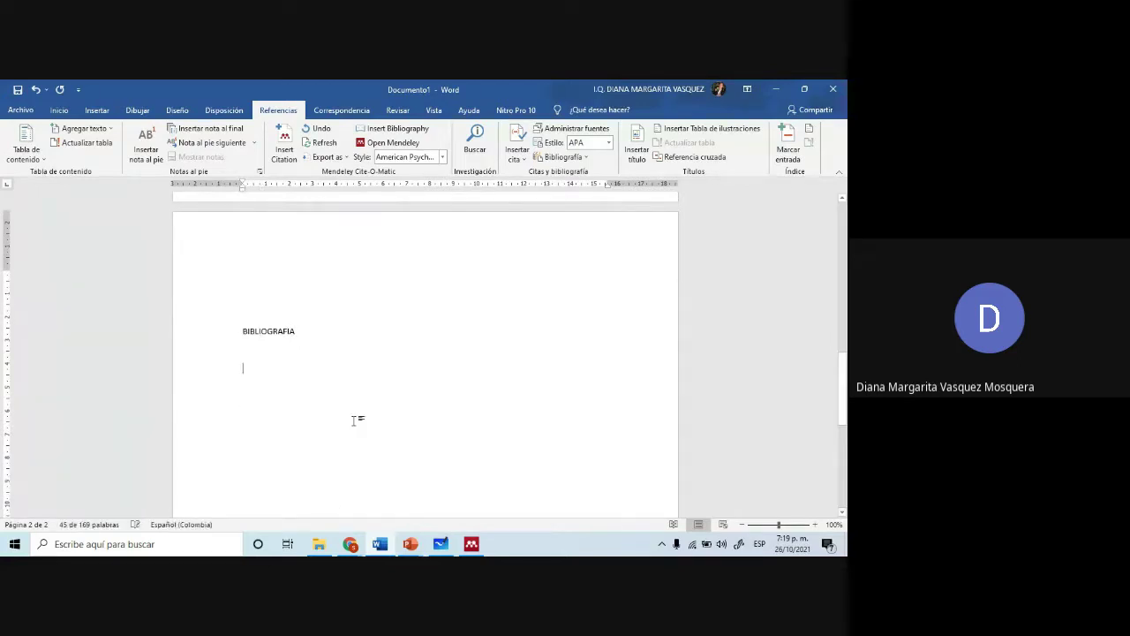
- Delete the in-text citations at the ends of both paragraphs on the first page
{"action": "scroll", "coordinate": [301, 314], "scroll_direction": "up", "scroll_amount": 8}
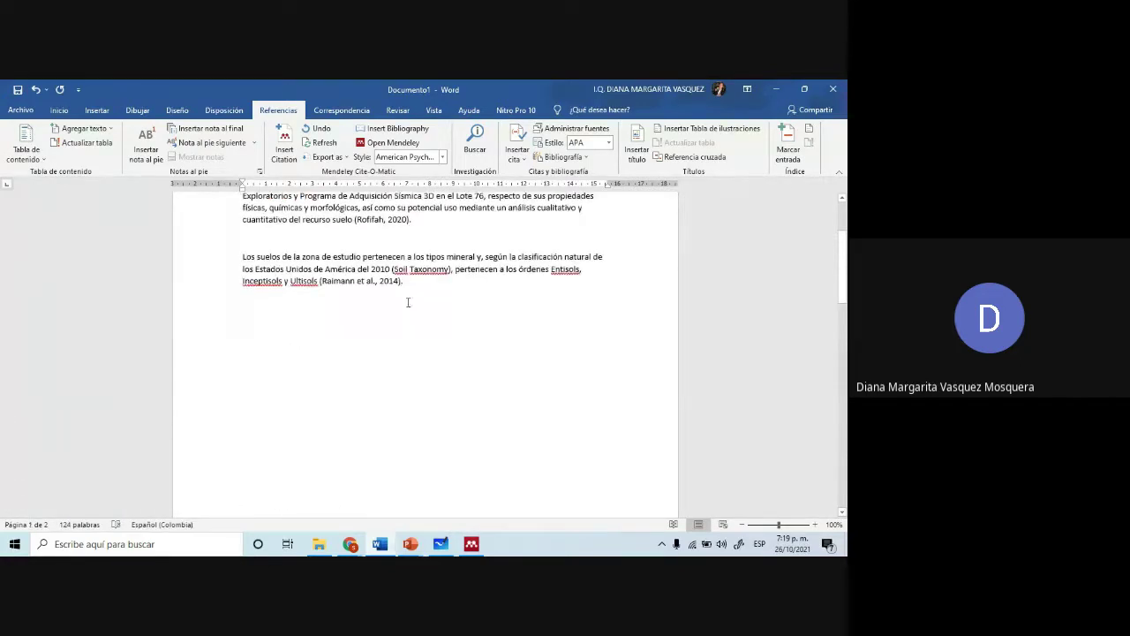
{"action": "left_click", "coordinate": [399, 281]}
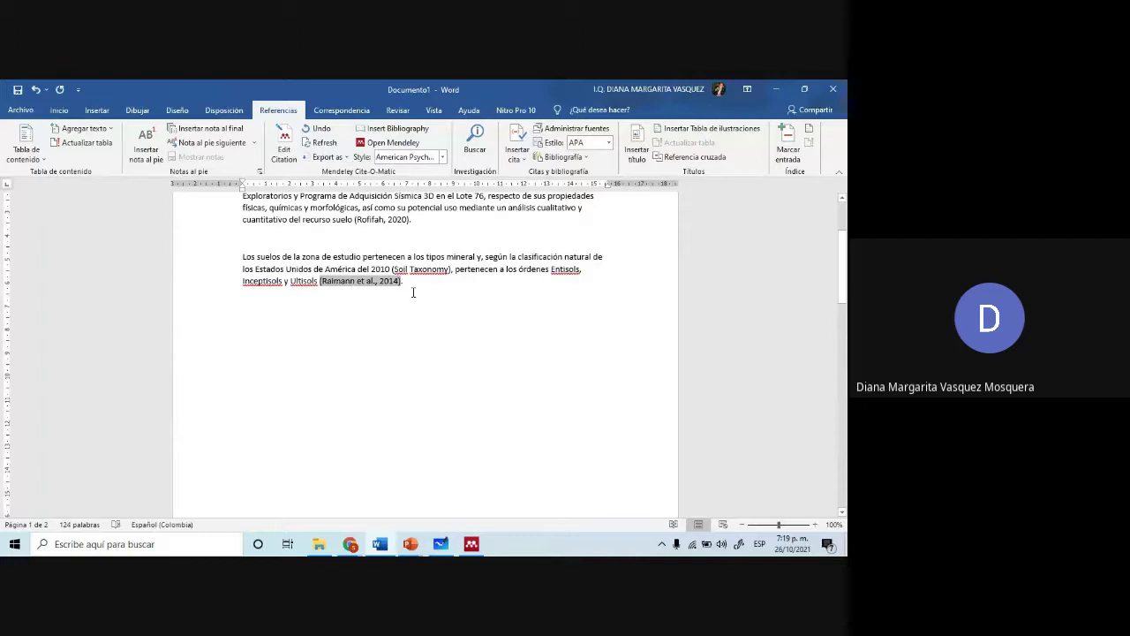
{"action": "left_click_drag", "start_coordinate": [404, 281], "coordinate": [320, 281]}
{"action": "key", "text": "Delete"}
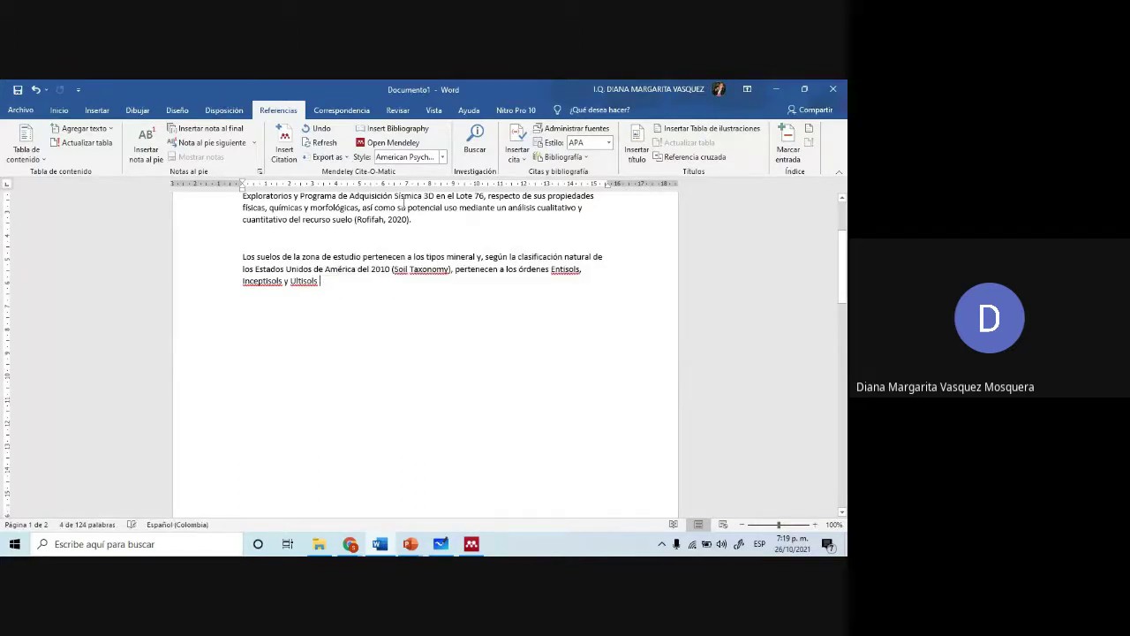
{"action": "left_click_drag", "start_coordinate": [411, 219], "coordinate": [354, 218]}
{"action": "key", "text": "Delete"}
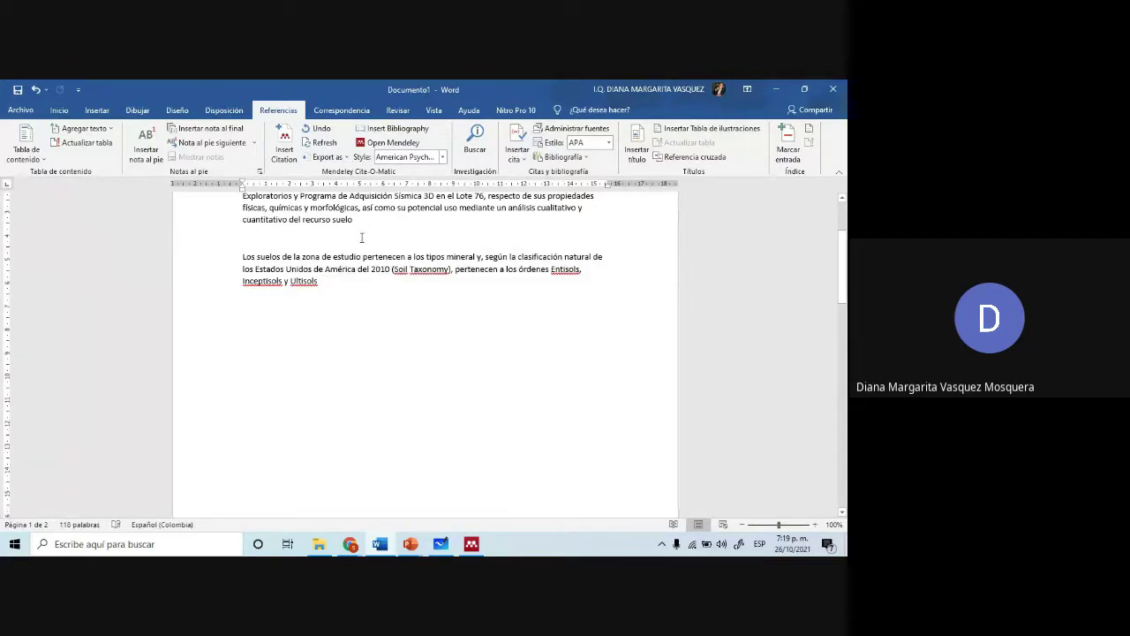
- Cite "Antagonismo in vitro de cepas de Aspergillus y Trichoderma" from Mendeley's anteproyecto folder at the end of the first paragraph and close it with a period
{"action": "scroll", "coordinate": [361, 238], "scroll_direction": "up", "scroll_amount": 3}
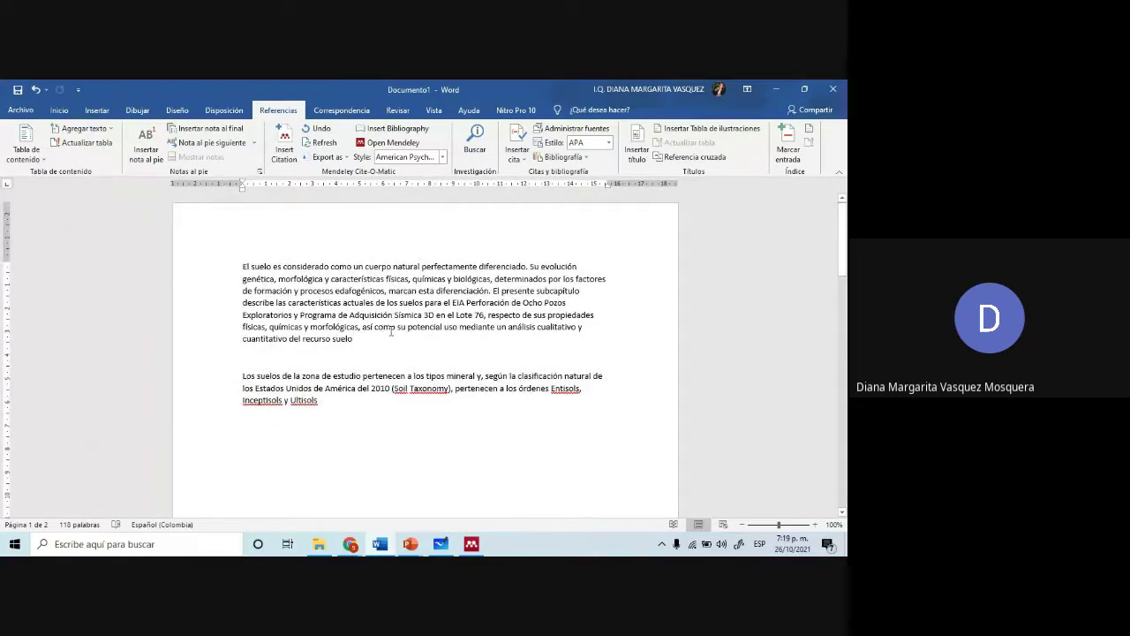
{"action": "left_click_drag", "start_coordinate": [243, 268], "coordinate": [352, 339]}
{"action": "left_click", "coordinate": [247, 218]}
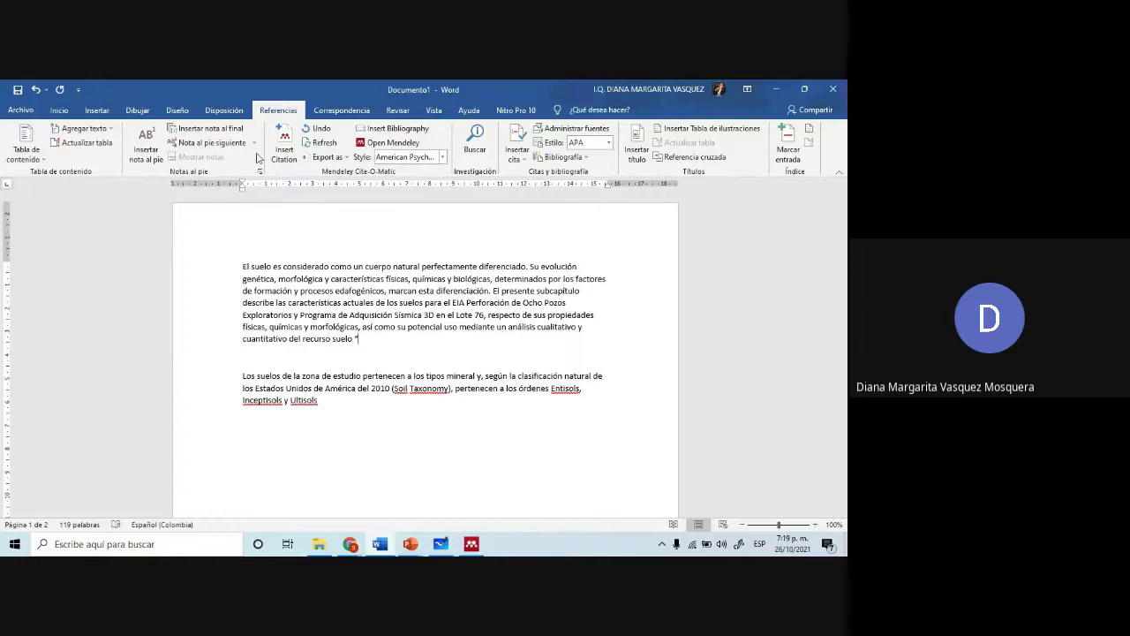
{"action": "left_click", "coordinate": [283, 154]}
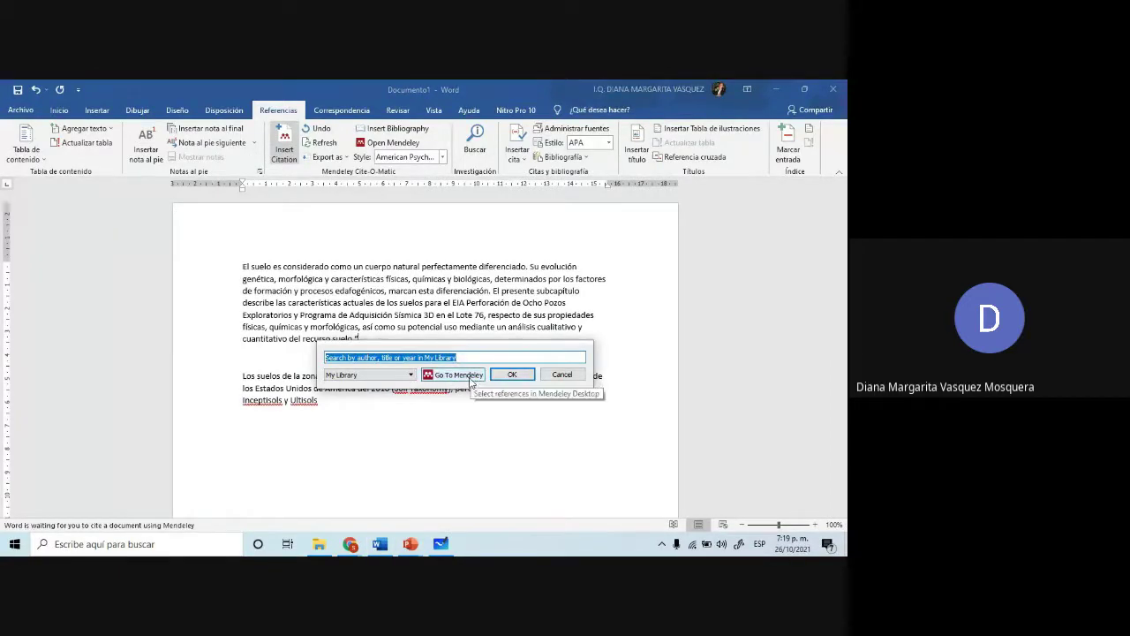
{"action": "left_click", "coordinate": [470, 382]}
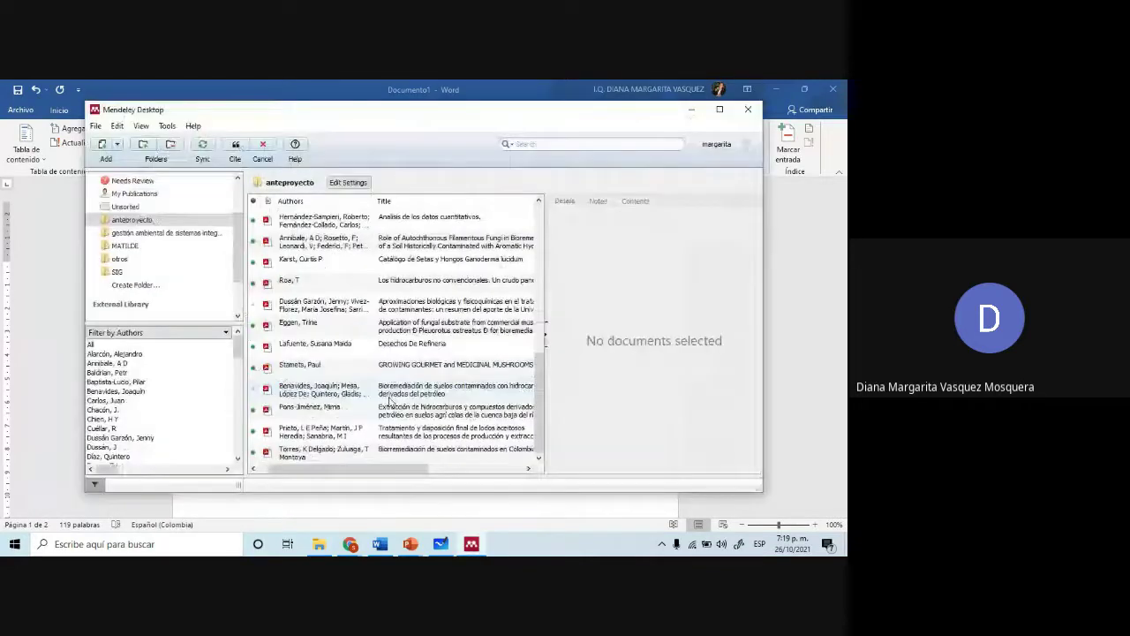
{"action": "scroll", "coordinate": [389, 399], "scroll_direction": "up", "scroll_amount": 10}
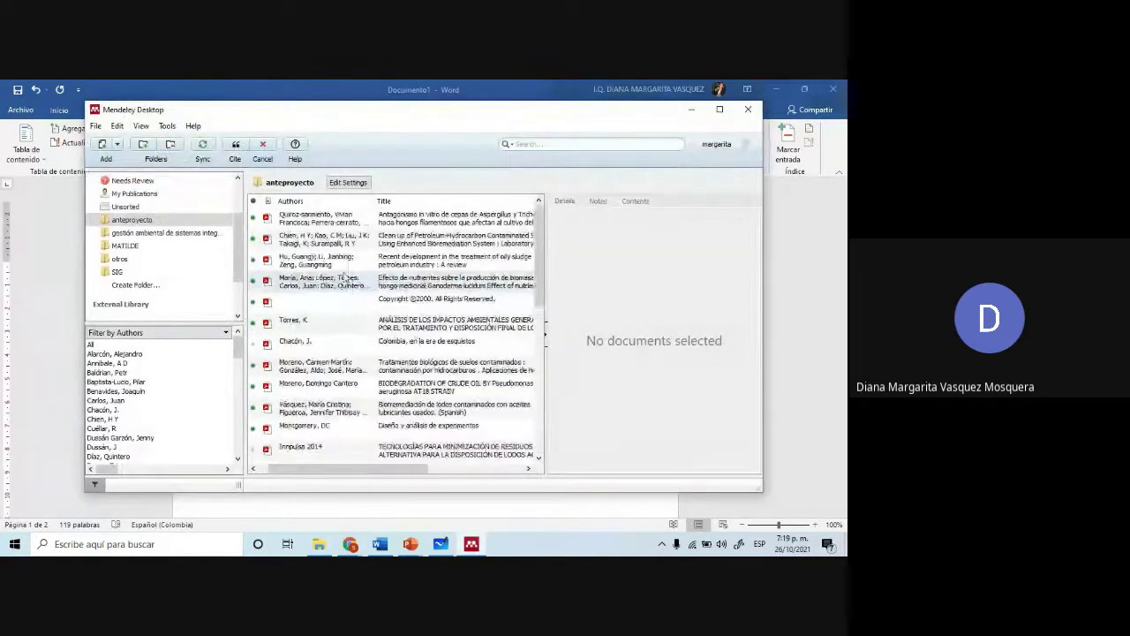
{"action": "left_click", "coordinate": [311, 221]}
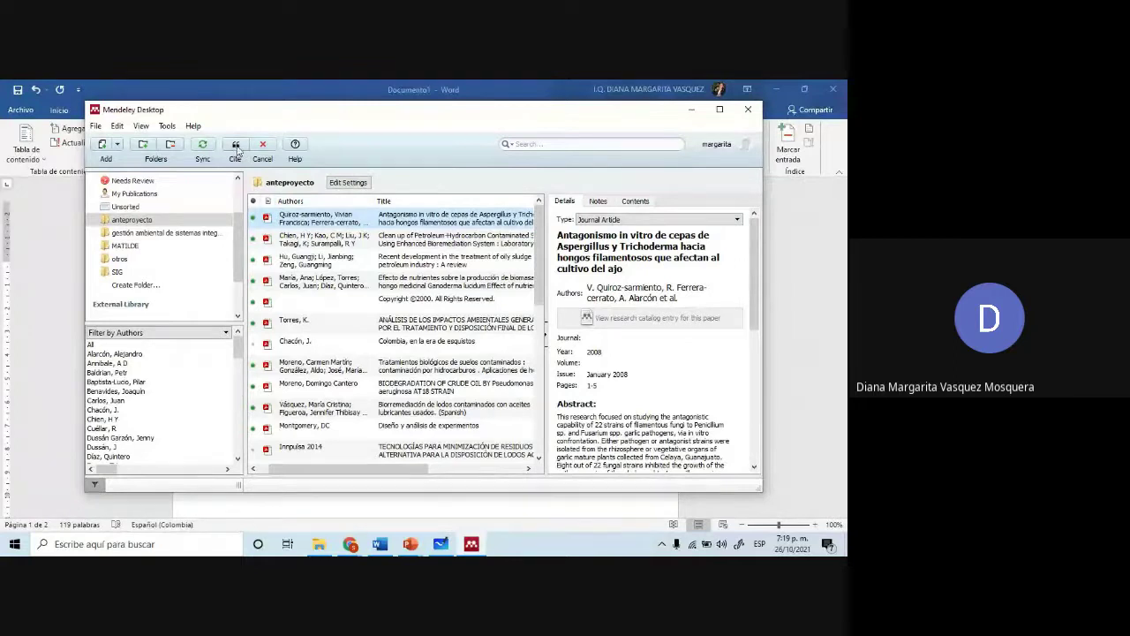
{"action": "left_click", "coordinate": [236, 148]}
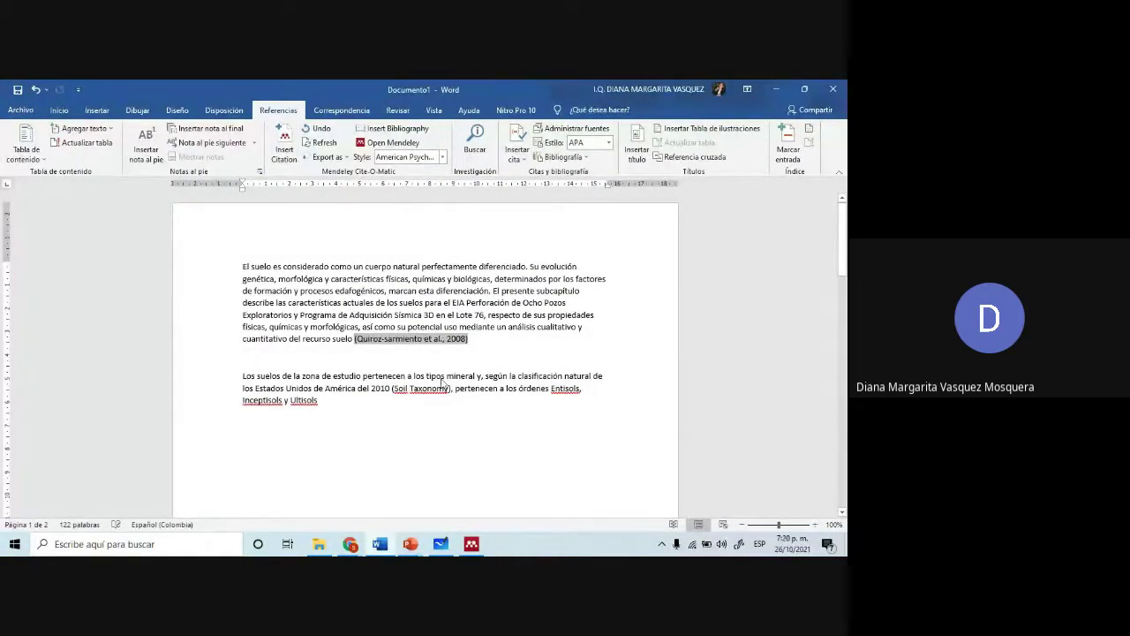
{"action": "left_click", "coordinate": [477, 341]}
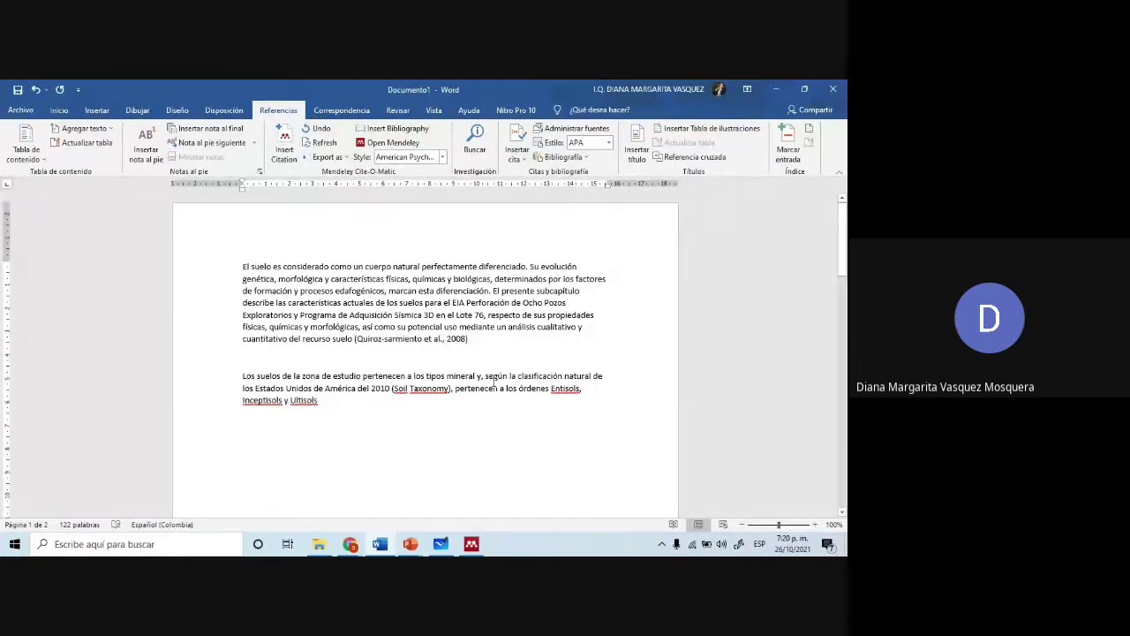
- Remove the empty lines above the BIBLIOGRAFIA heading on the second page
{"action": "scroll", "coordinate": [391, 398], "scroll_direction": "down", "scroll_amount": 10}
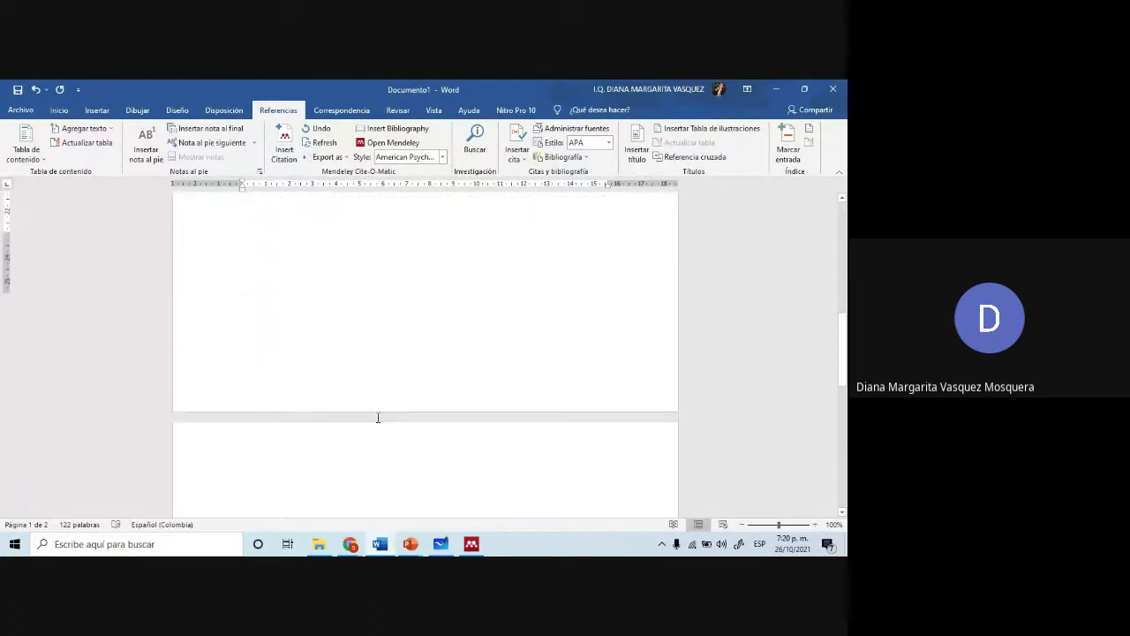
{"action": "scroll", "coordinate": [378, 418], "scroll_direction": "down", "scroll_amount": 3}
{"action": "left_click", "coordinate": [258, 350]}
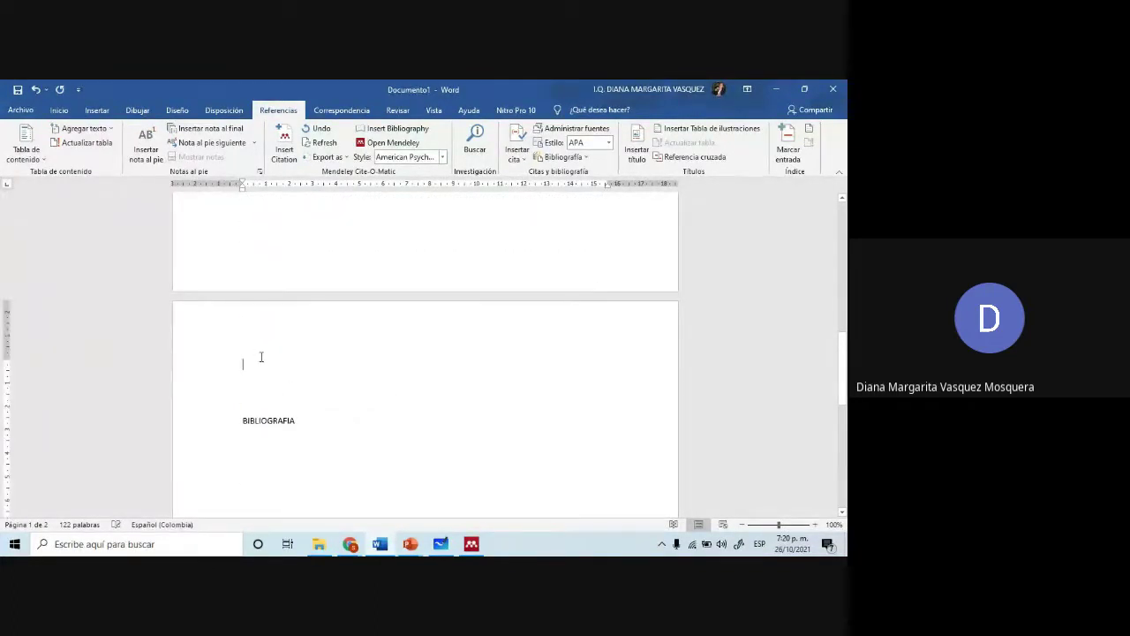
{"action": "key", "text": "Delete"}
{"action": "key", "text": "Delete"}
{"action": "key", "text": "Delete"}
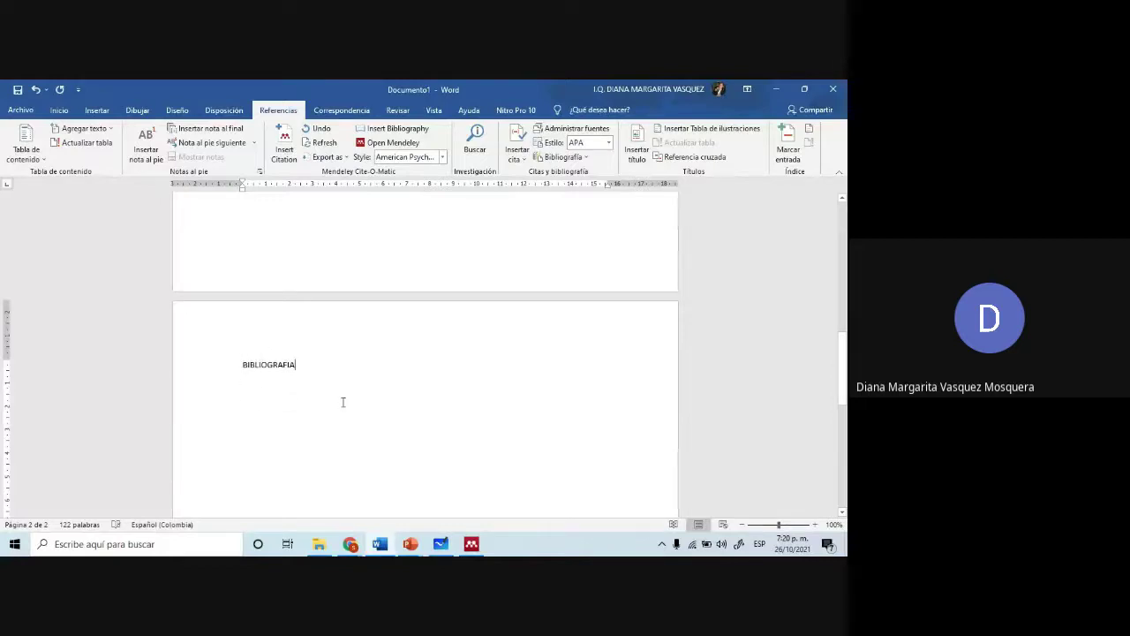
- Insert the Mendeley bibliography below the BIBLIOGRAFIA heading, leaving one blank line between them
{"action": "left_click", "coordinate": [342, 402]}
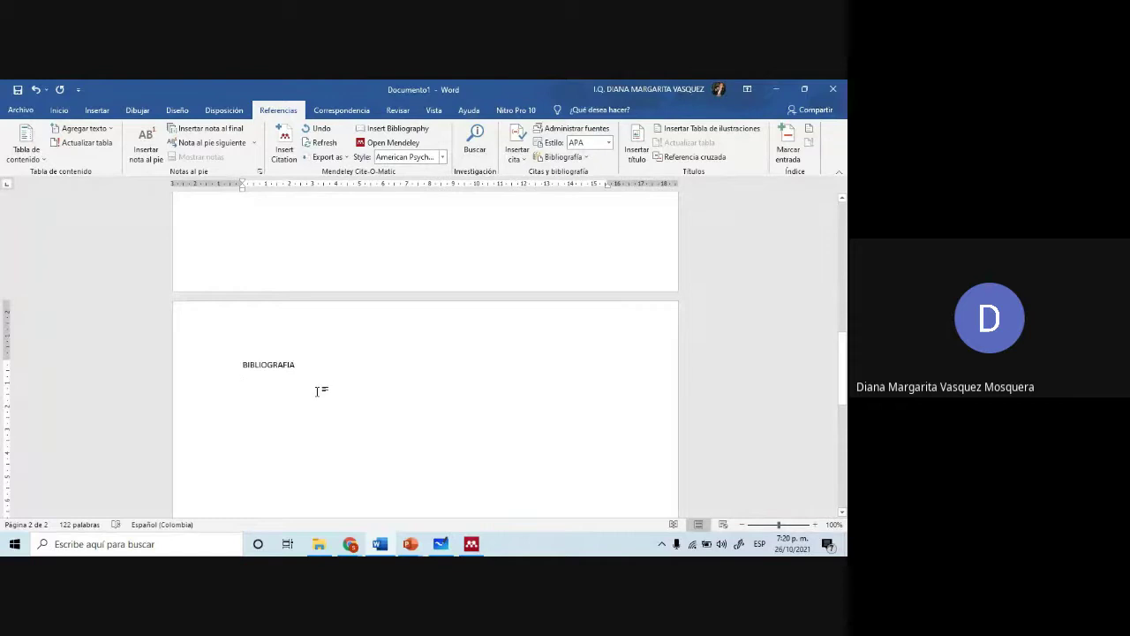
{"action": "left_click", "coordinate": [394, 134]}
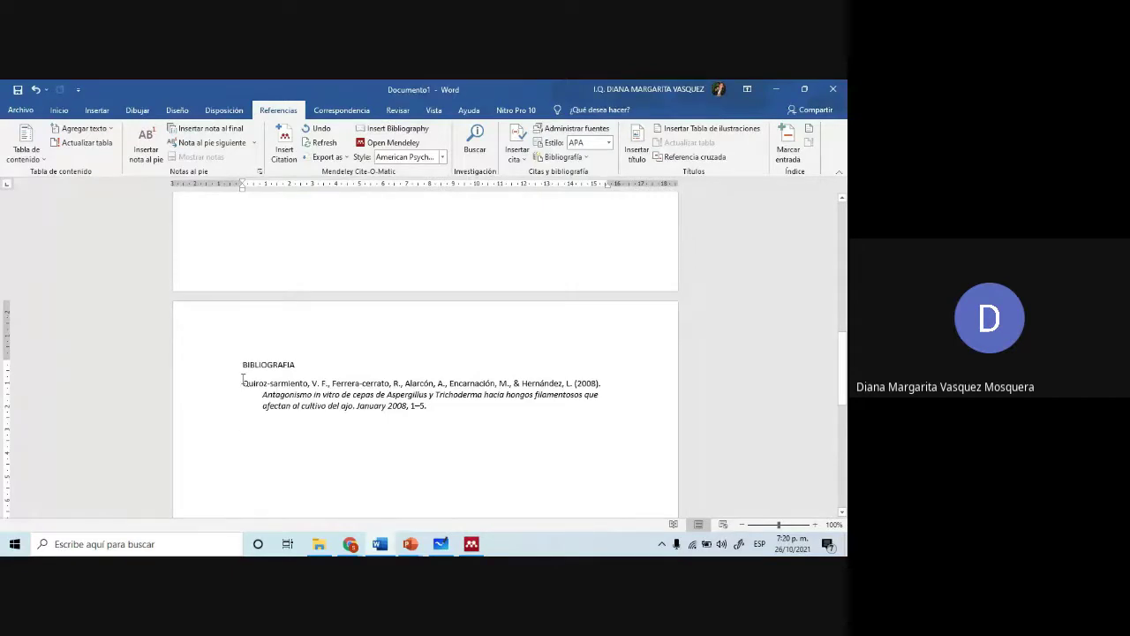
{"action": "left_click", "coordinate": [305, 365]}
{"action": "key", "text": "Return"}
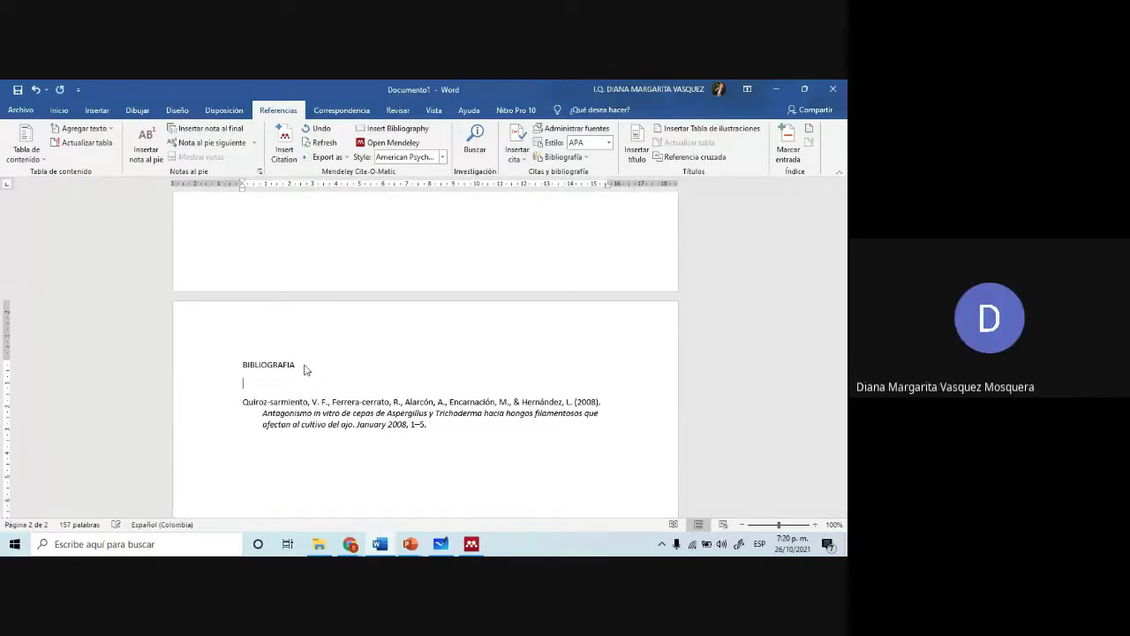
- Begin adding a Mendeley citation at the end of the paragraph starting "Los suelos de la zona de estudio"
{"action": "scroll", "coordinate": [278, 376], "scroll_direction": "up", "scroll_amount": 5}
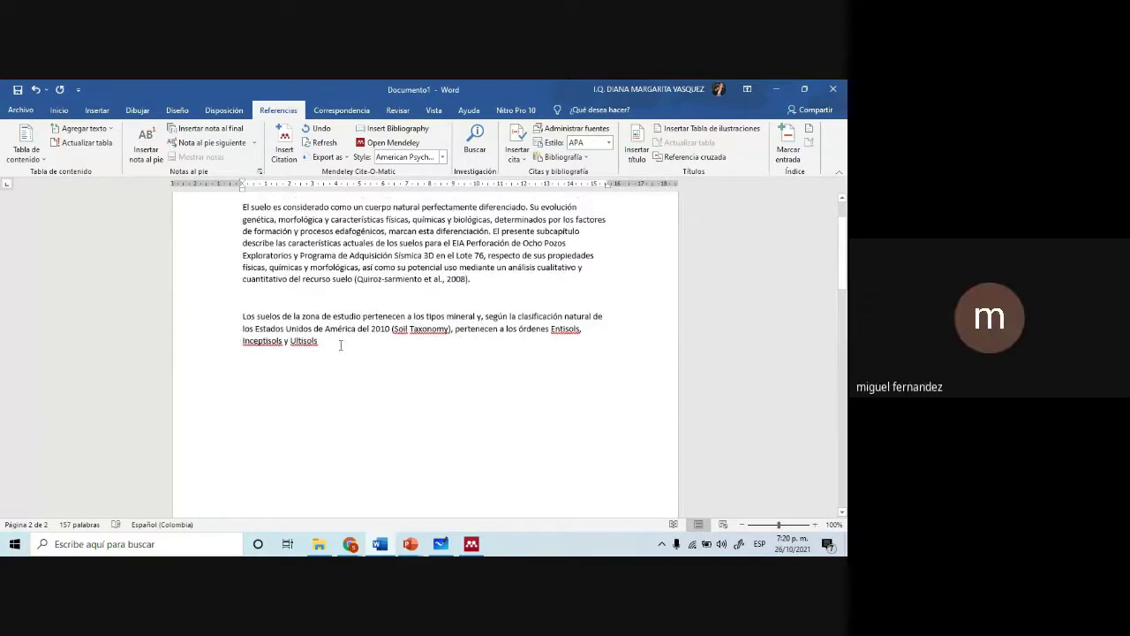
{"action": "left_click", "coordinate": [340, 344]}
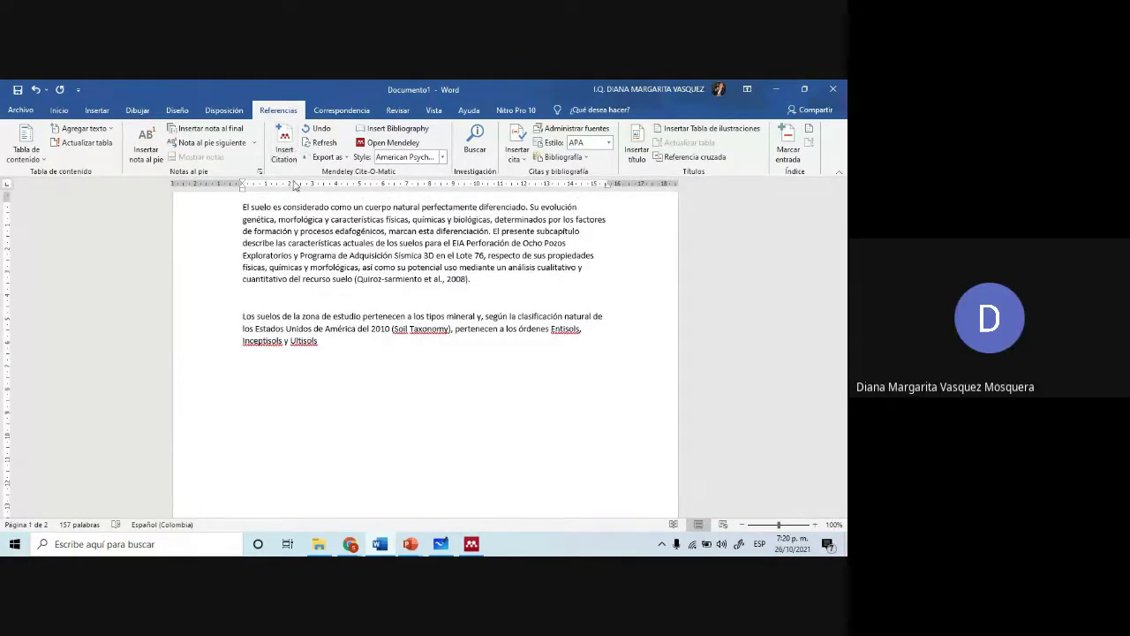